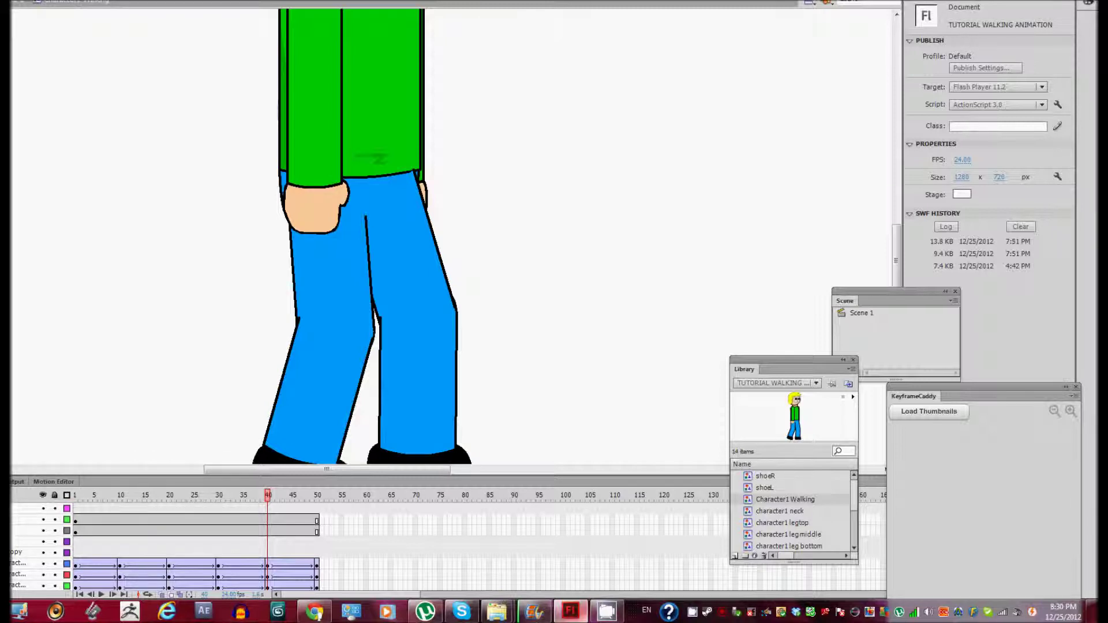
- Step back and forth through the walk cycle to compare leg poses, ending on frame 40
scroll(352, 236, "down", 1)
scroll(352, 237, "up", 4)
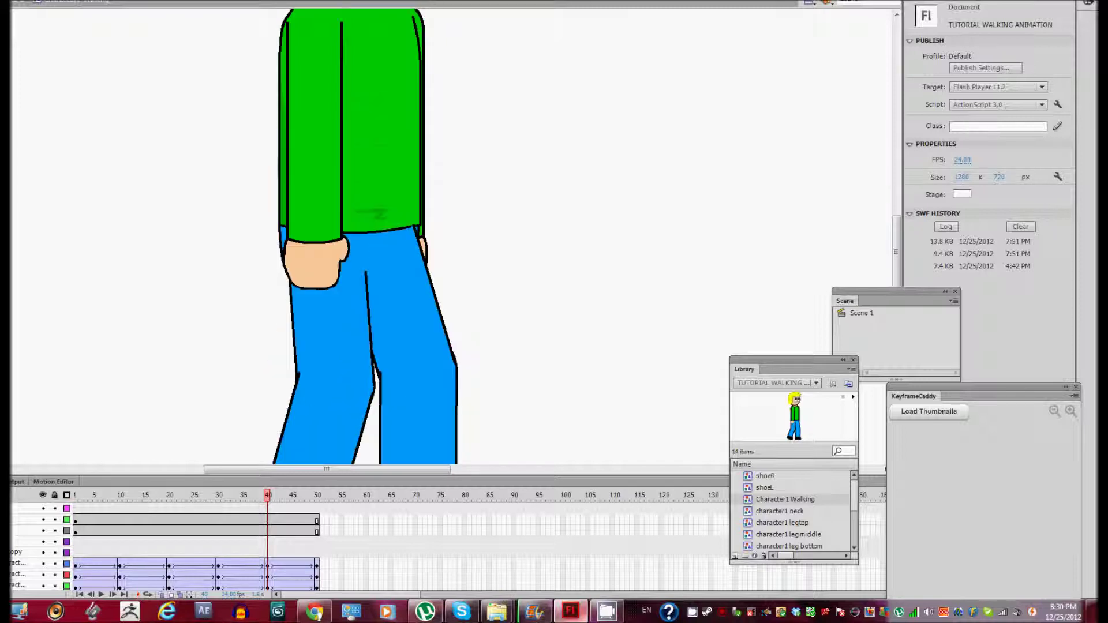
scroll(352, 237, "down", 1)
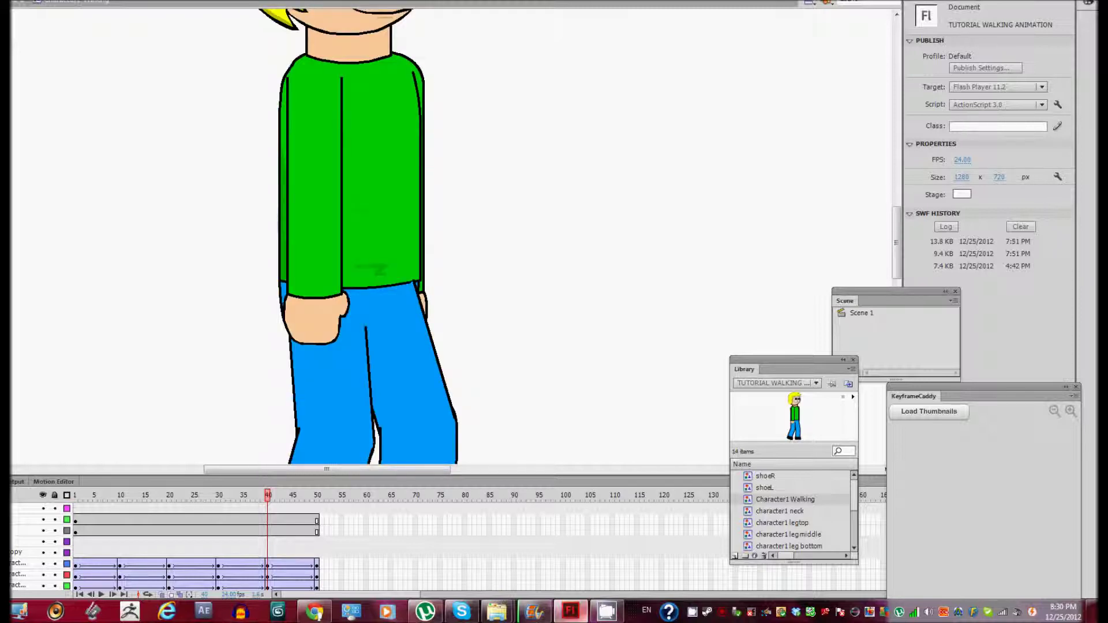
scroll(352, 237, "down", 4)
scroll(352, 237, "up", 5)
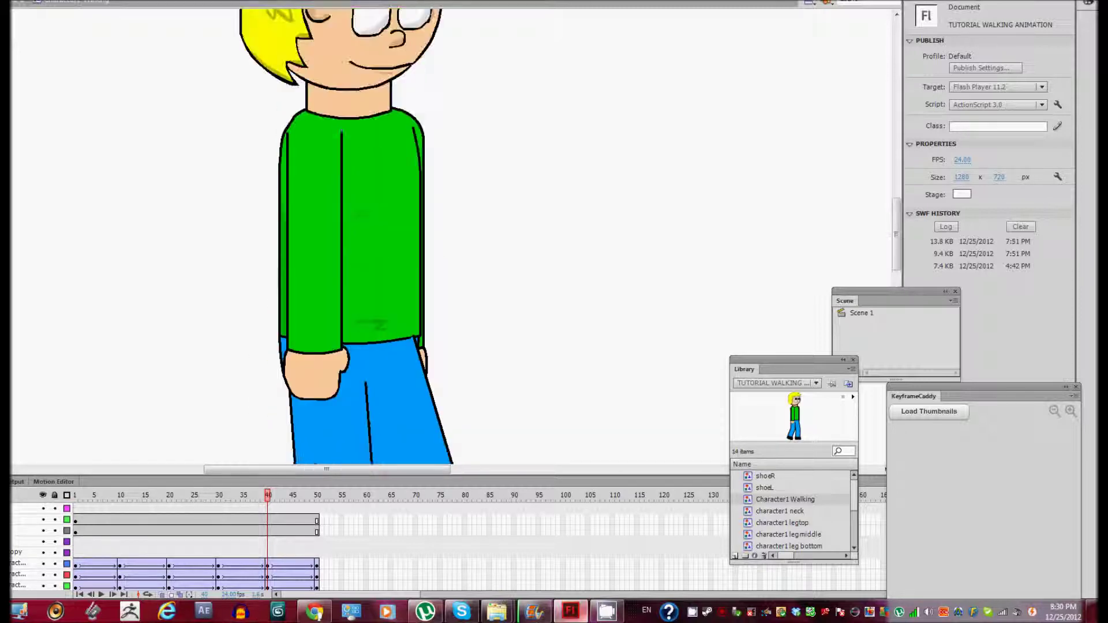
scroll(352, 236, "down", 3)
scroll(352, 237, "down", 4)
scroll(352, 236, "up", 5)
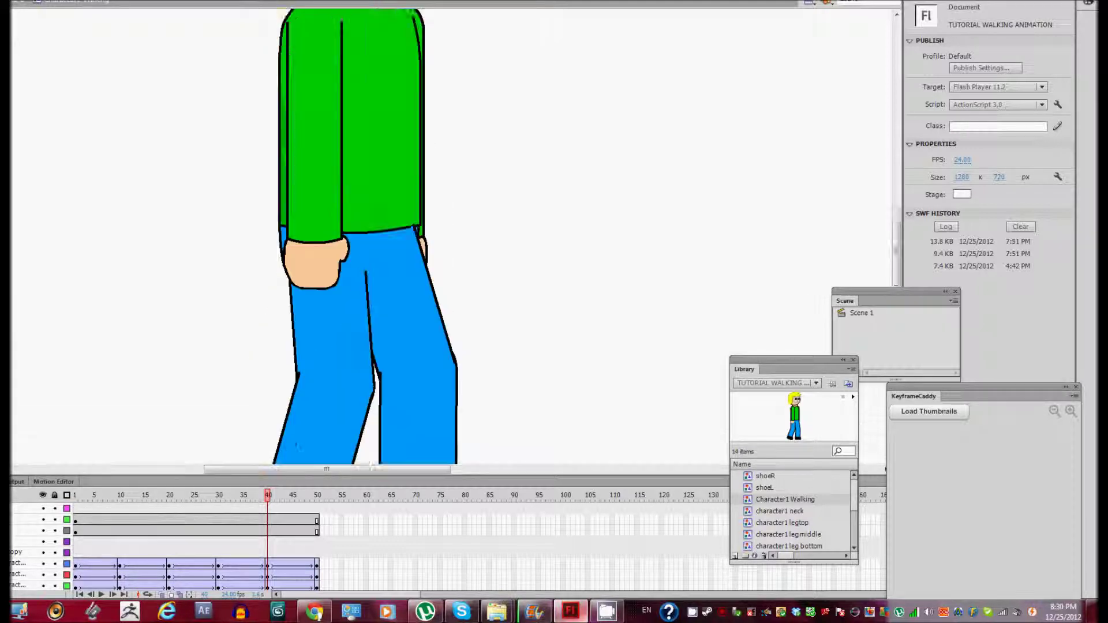
scroll(352, 236, "up", 2)
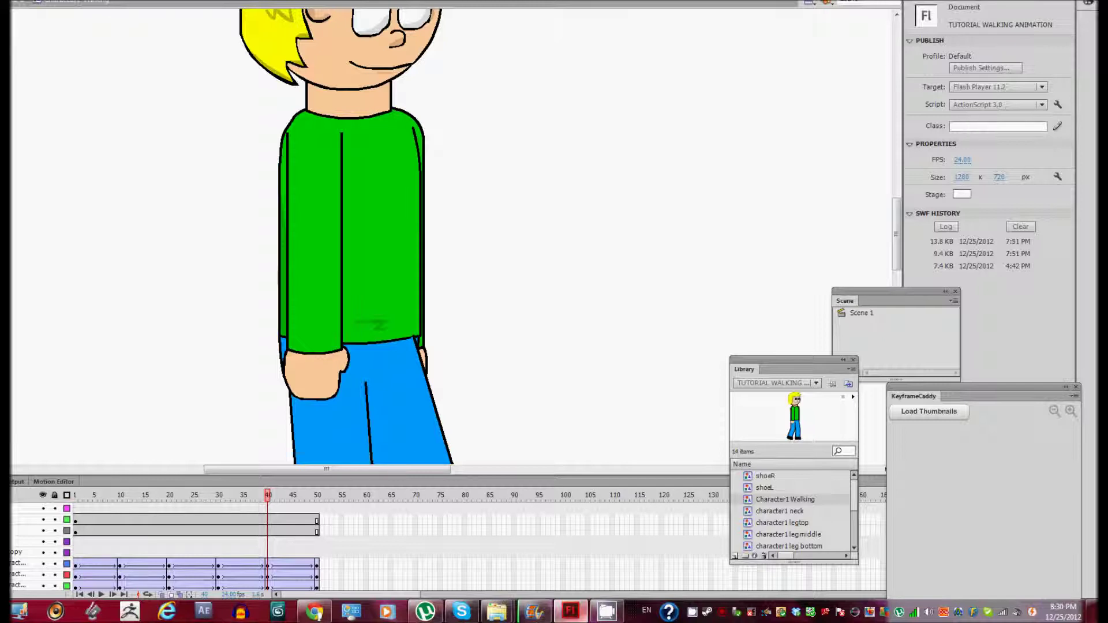
scroll(352, 237, "down", 2)
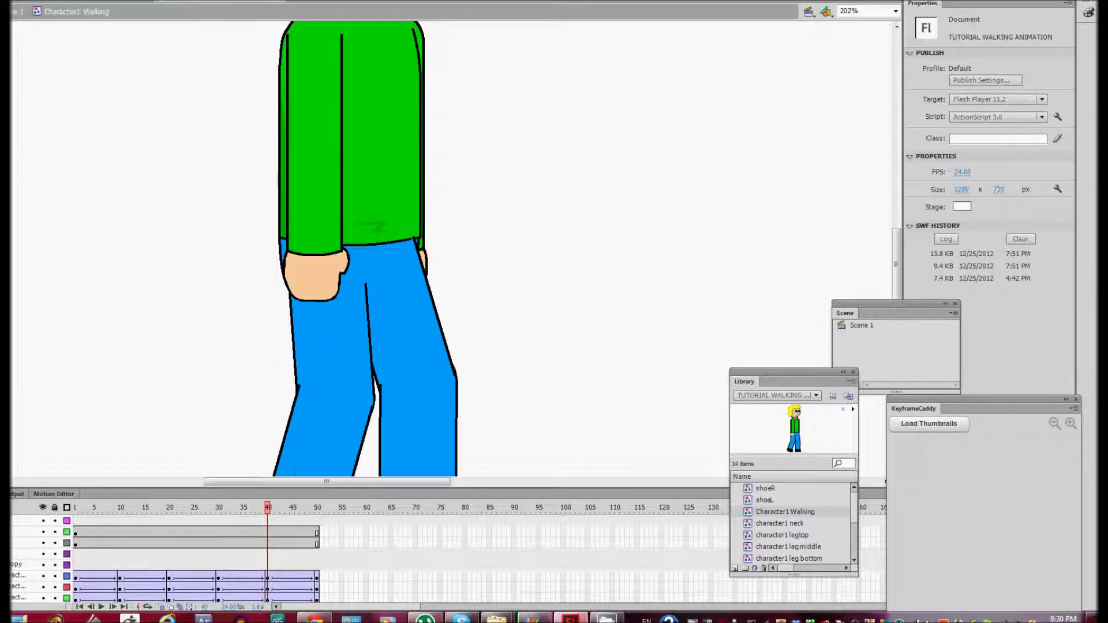
scroll(352, 236, "up", 2)
scroll(352, 237, "down", 3)
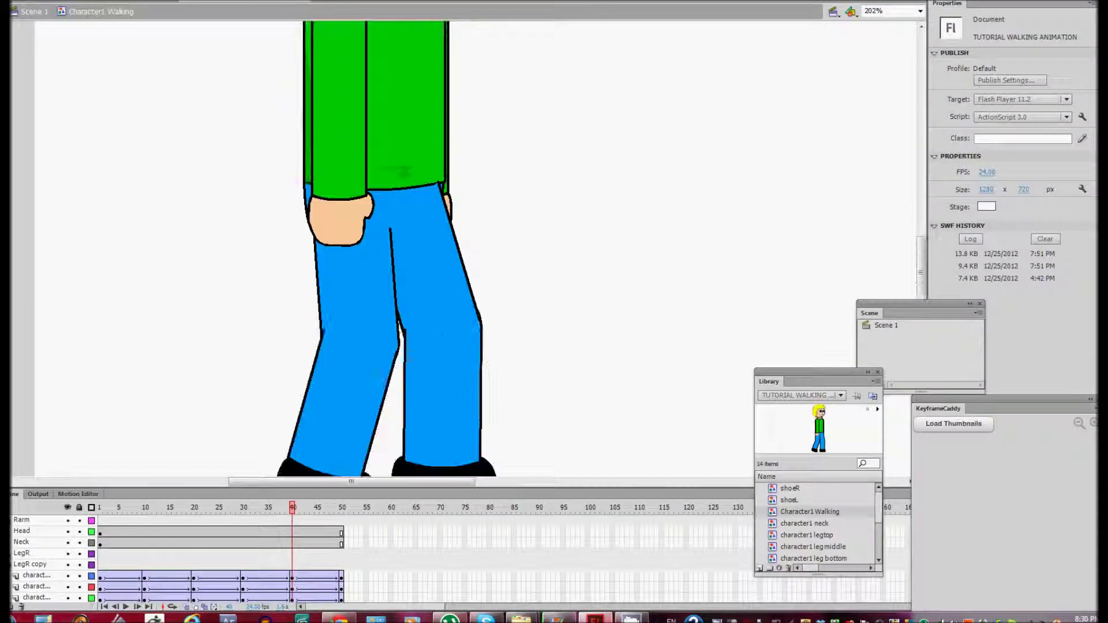
scroll(352, 237, "down", 3)
scroll(352, 237, "up", 3)
scroll(395, 248, "down", 3)
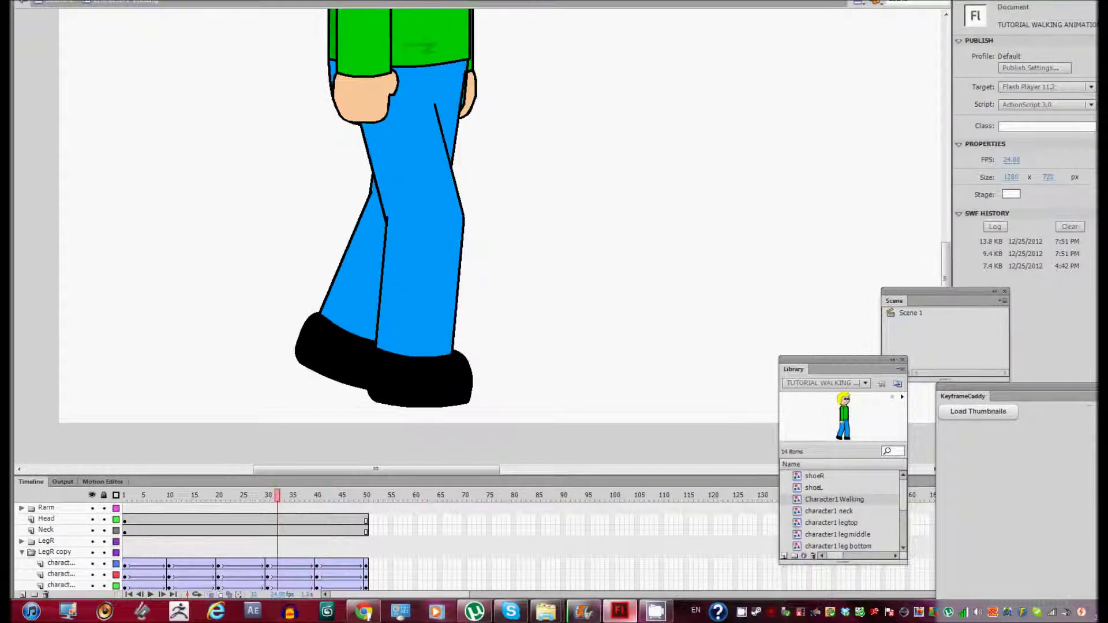
key("comma")
key("comma")
key("comma")
key("period")
key("period")
key("period")
key("period")
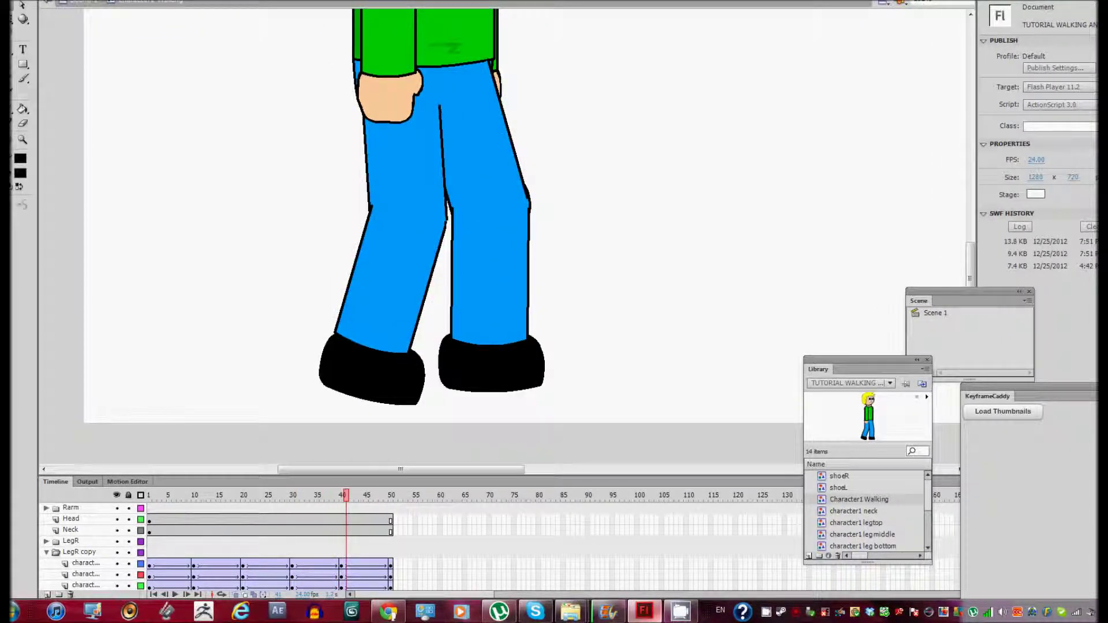
key("comma")
key("comma")
key("comma")
key("comma")
key("comma")
key("comma")
key("comma")
key("comma")
key("comma")
key("comma")
key("comma")
key("period")
key("period")
key("period")
key("period")
key("period")
key("period")
key("period")
key("period")
key("period")
key("period")
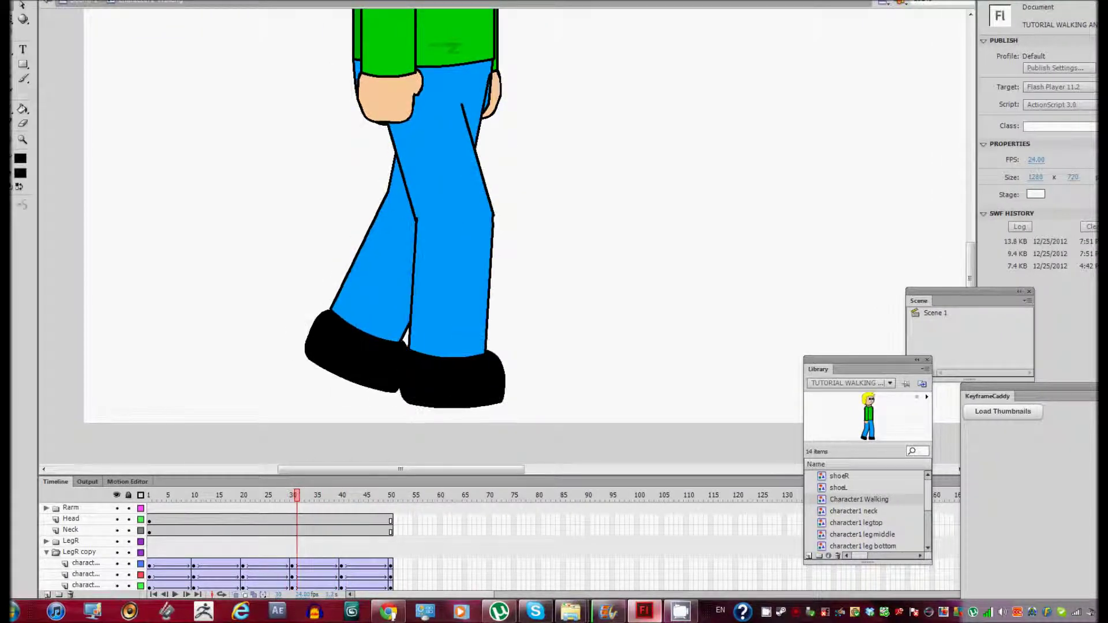
key("period")
key("comma")
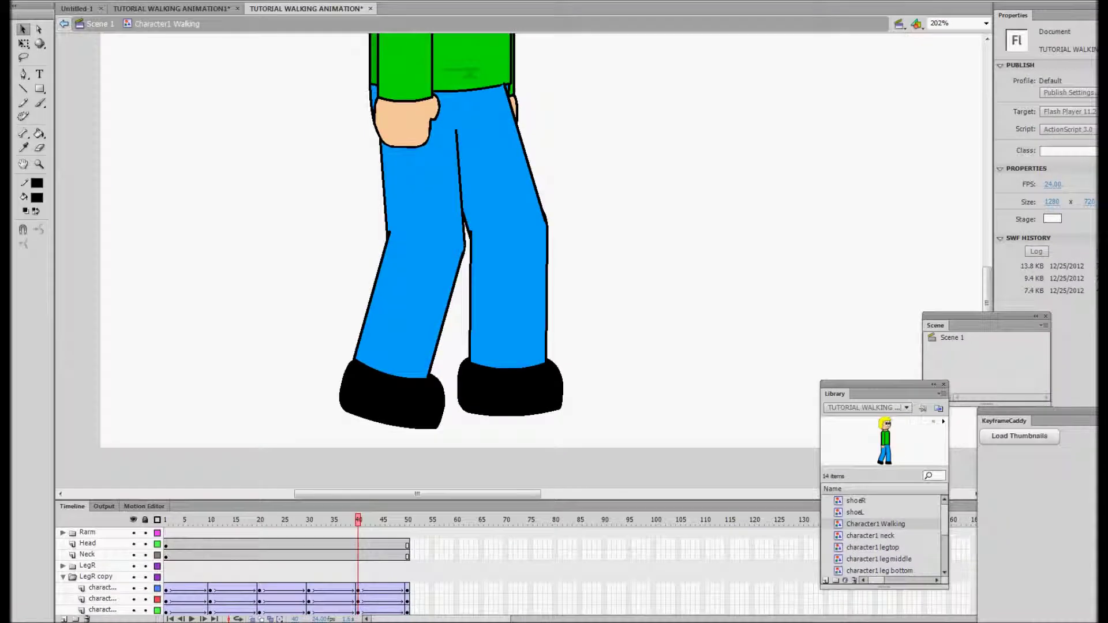
- Select the right leg and shoe together and rotate them clockwise with Free Transform
left_click(393, 395)
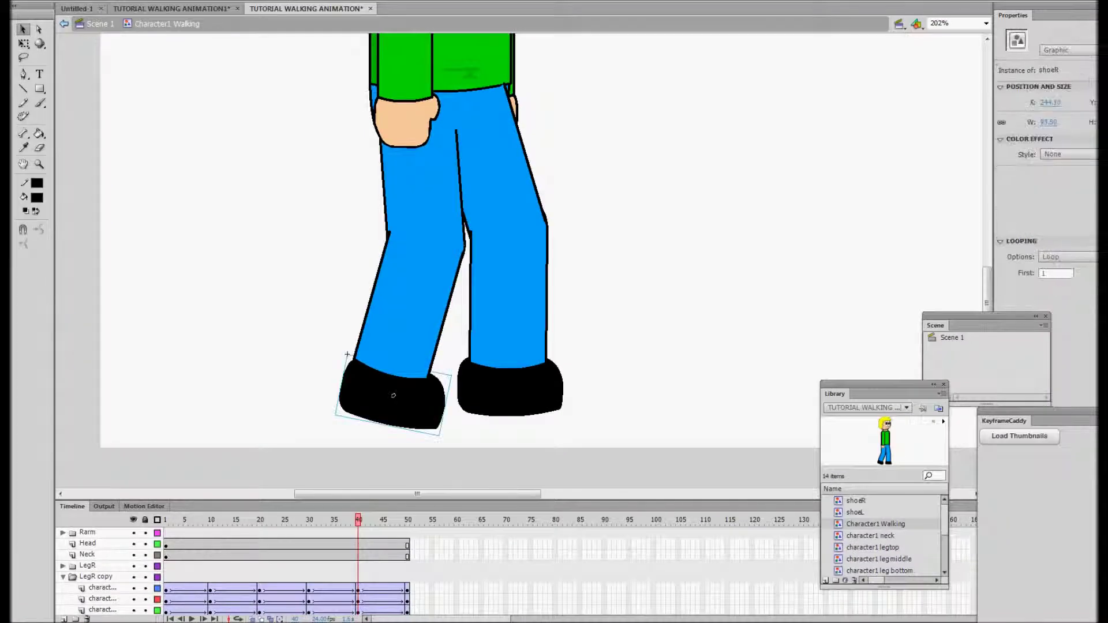
key("Escape")
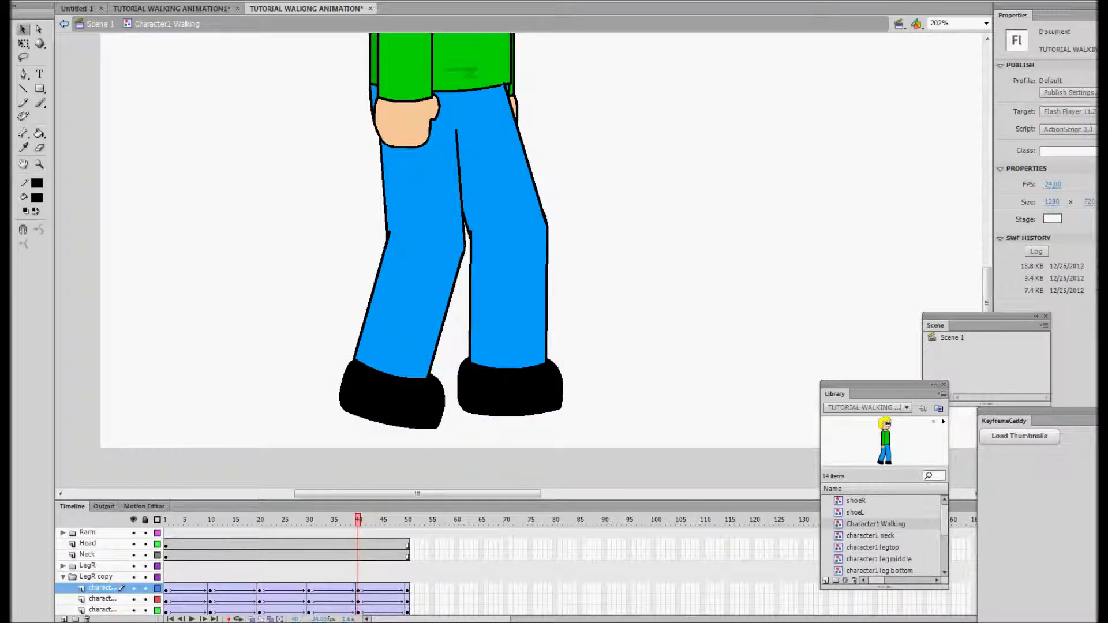
left_click(507, 392)
key("q")
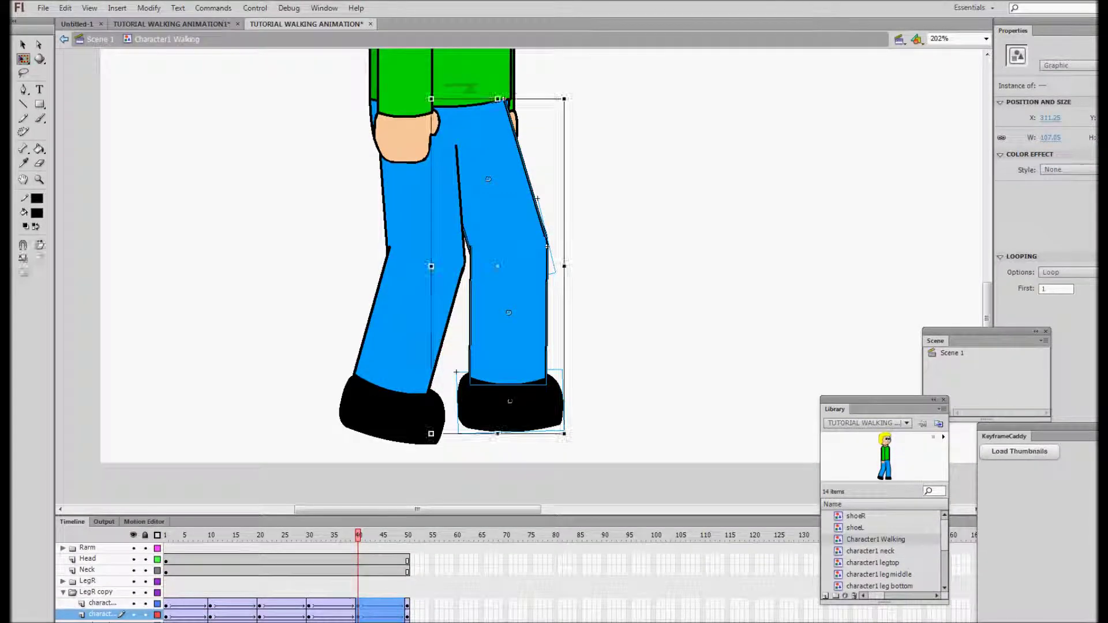
left_click_drag(566, 436, 509, 447)
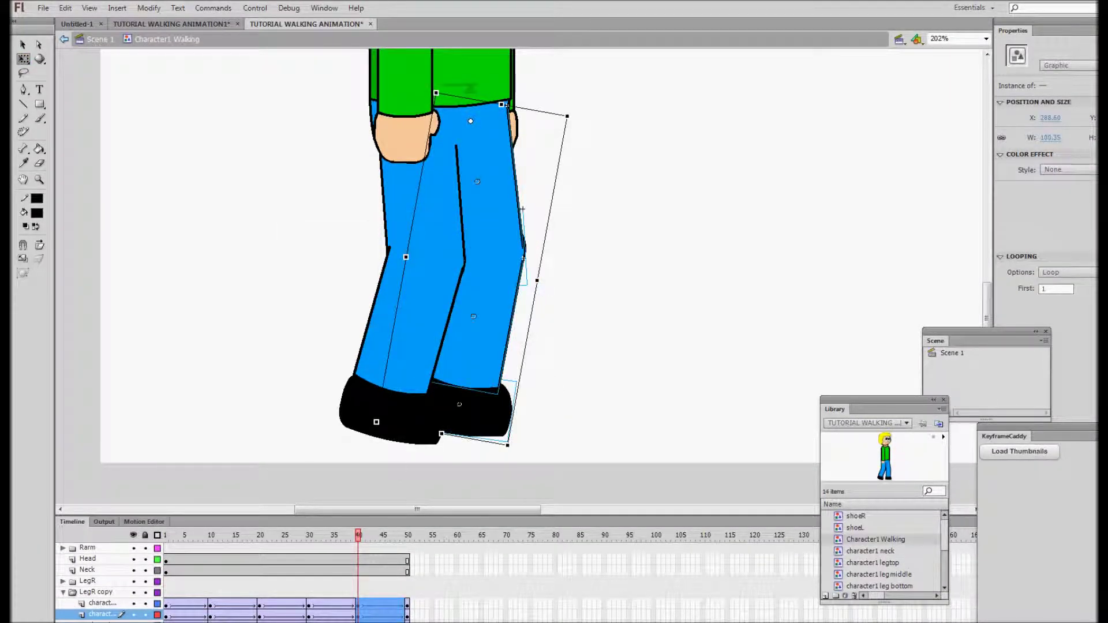
- Rotate the left leg and shoe at the hip and commit the change
left_click(375, 323)
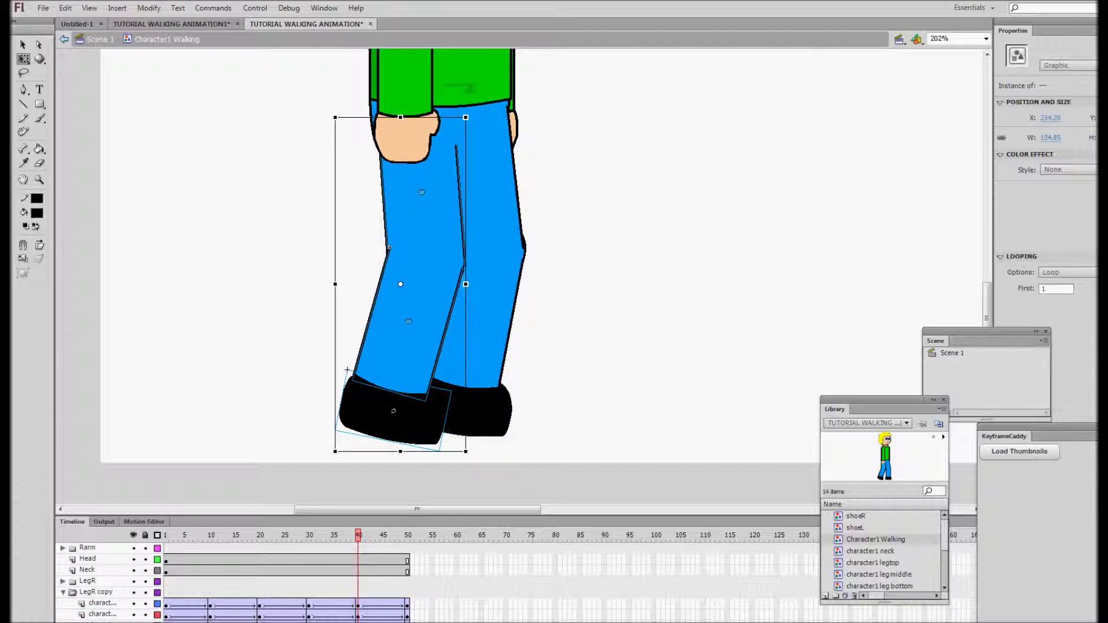
left_click_drag(348, 370, 349, 369)
left_click(635, 260)
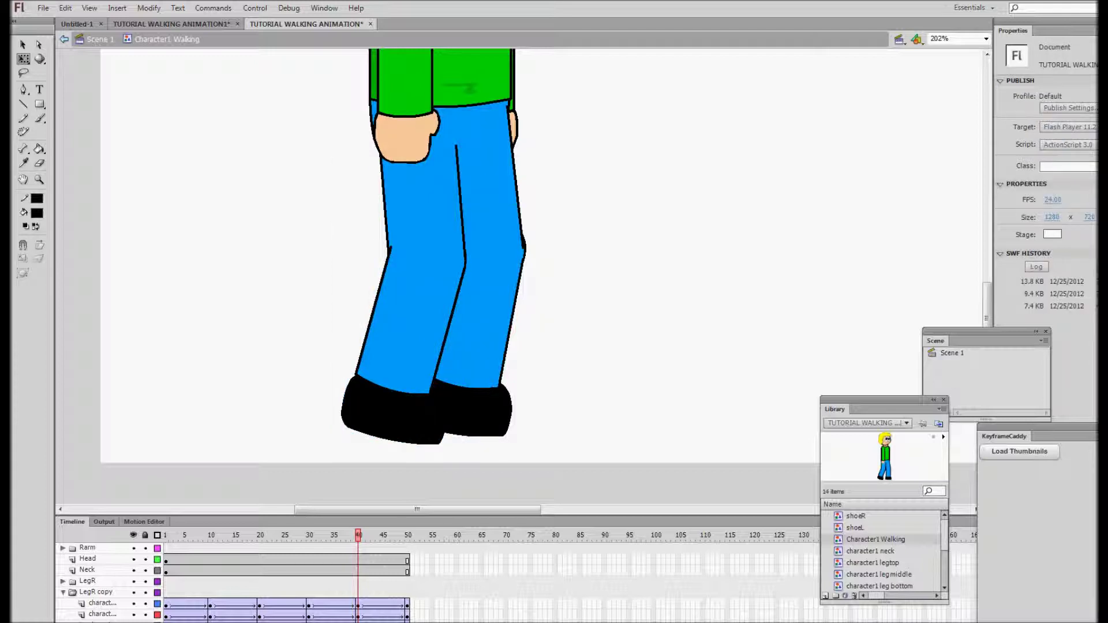
- Inspect individual leg parts, then reselect leg-layer frames 40–50 with rotation handles showing
left_click(482, 245)
left_click(634, 260)
left_click(482, 245)
left_click(635, 260)
left_click(381, 602)
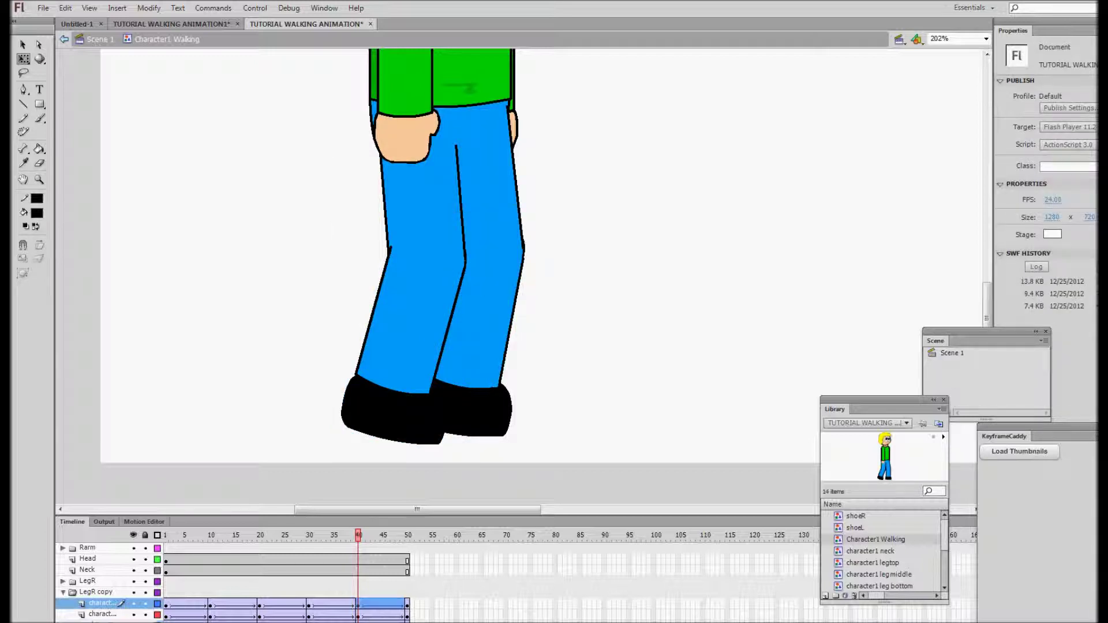
key("ctrl+shift+a")
left_click(482, 246)
left_click(634, 260)
left_click(381, 603)
left_click(519, 211)
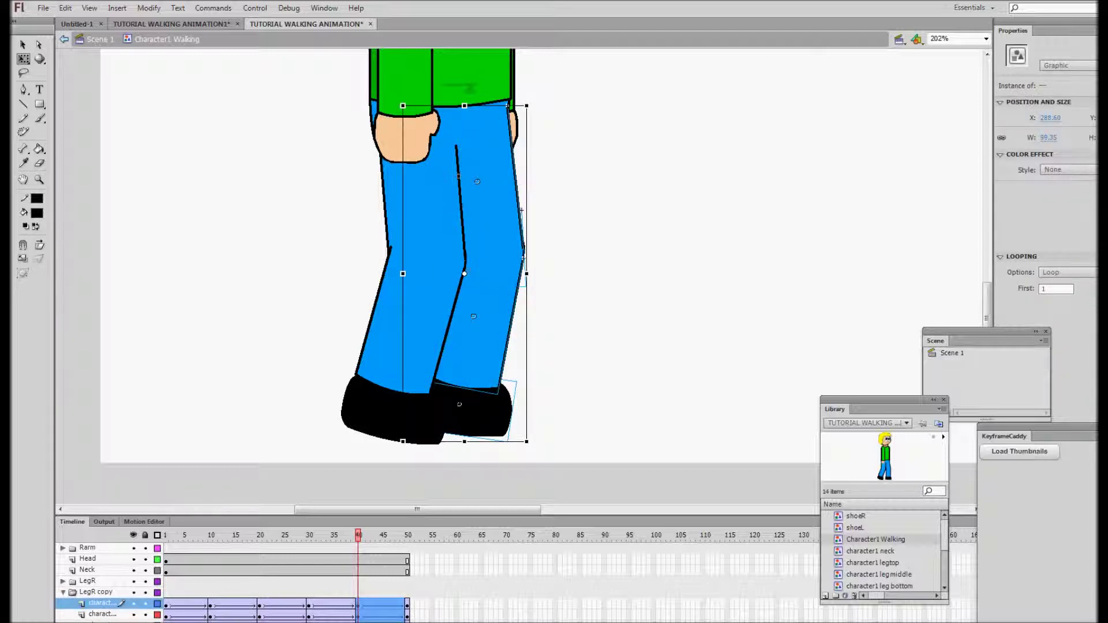
- Rotate the rear leg clockwise about its pivot, then try selecting the other leg
left_click_drag(521, 210, 493, 221)
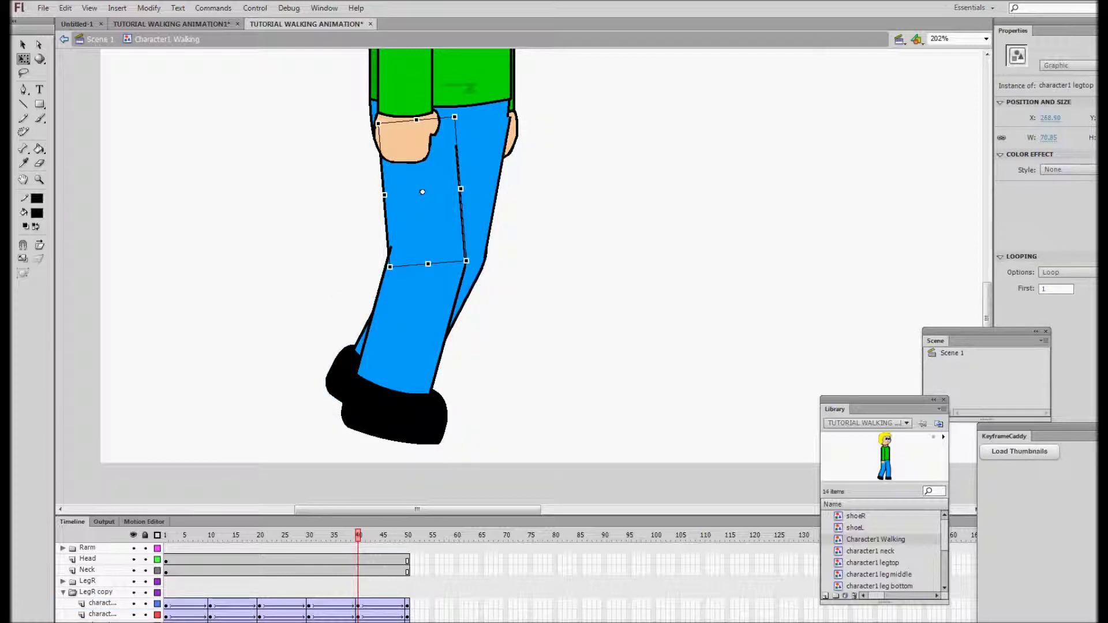
left_click(390, 247)
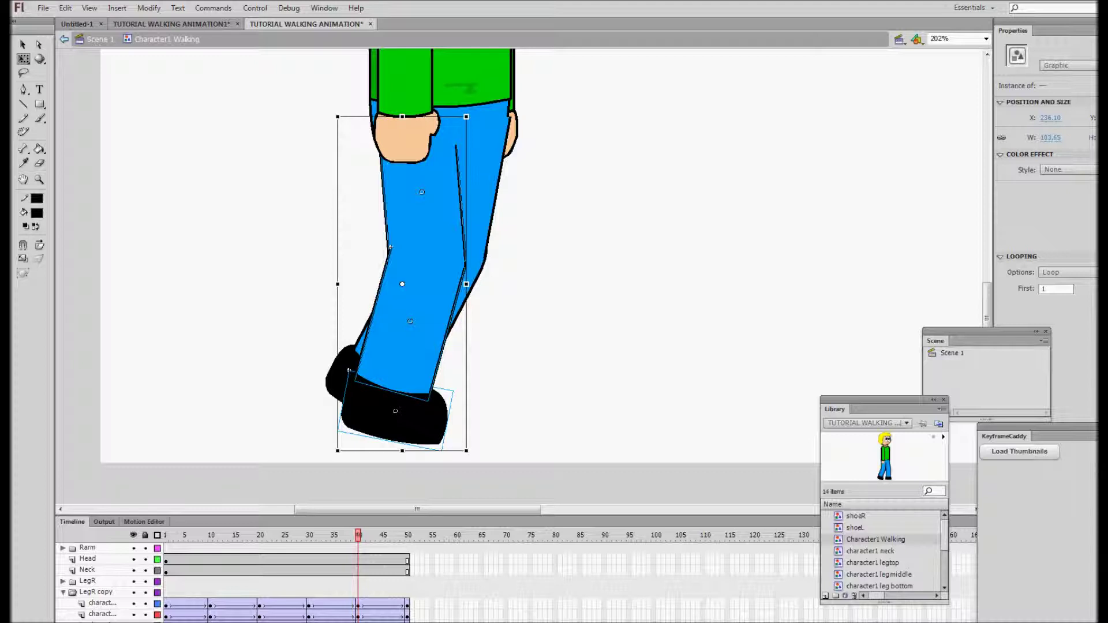
left_click(487, 191, "shift")
left_click(404, 347)
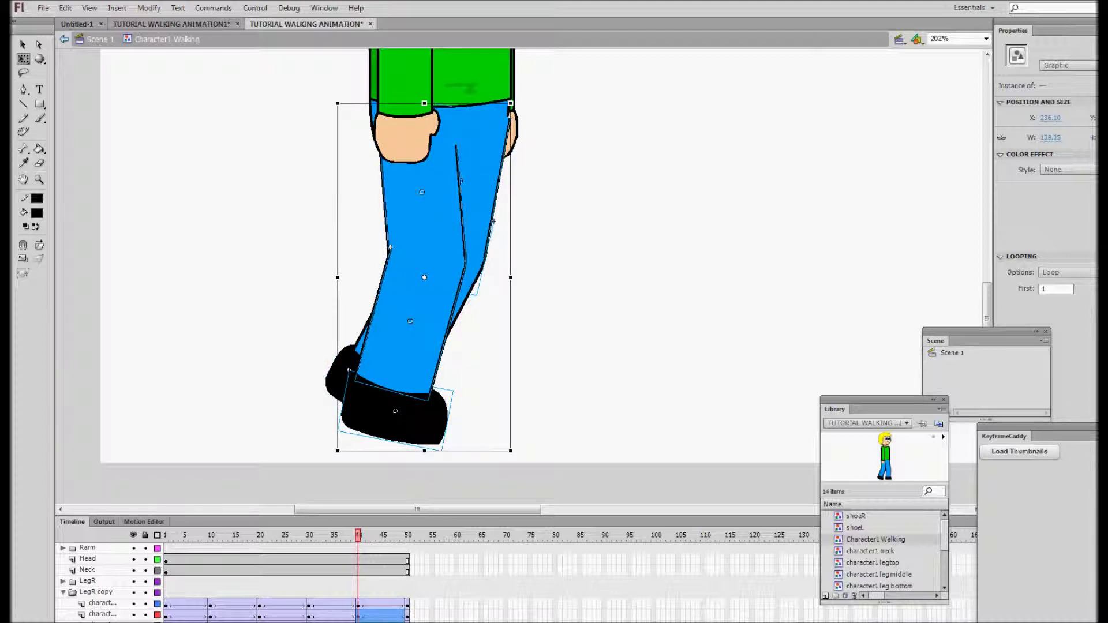
left_click(416, 284)
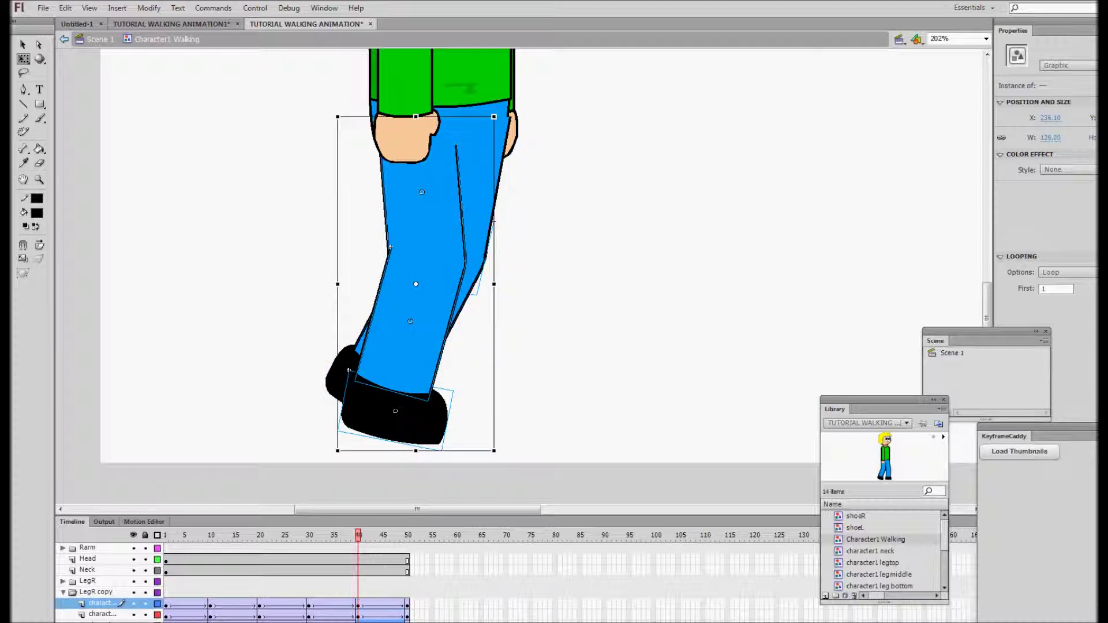
- Rotate the whole front leg and shoe about 10° so the foot swings right, then play
left_click(482, 268)
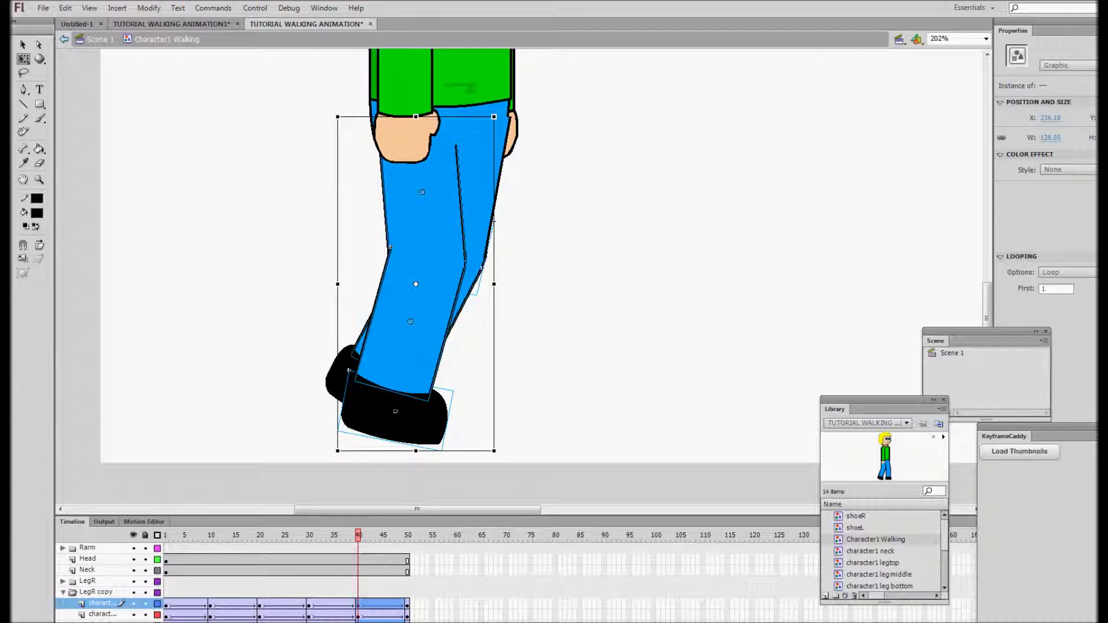
left_click(482, 269)
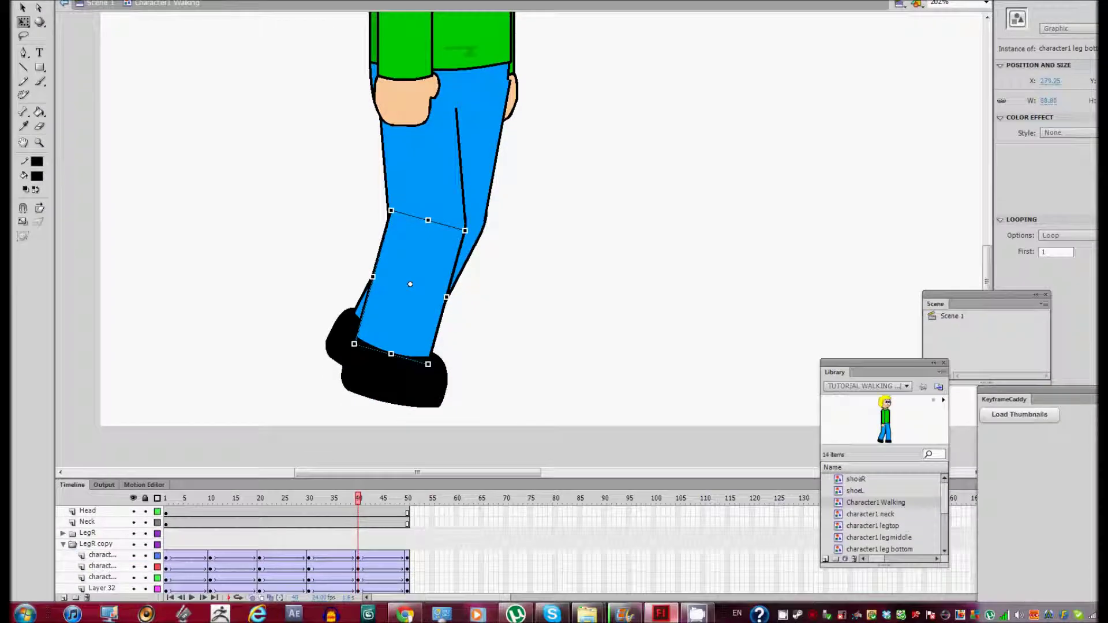
left_click(410, 281)
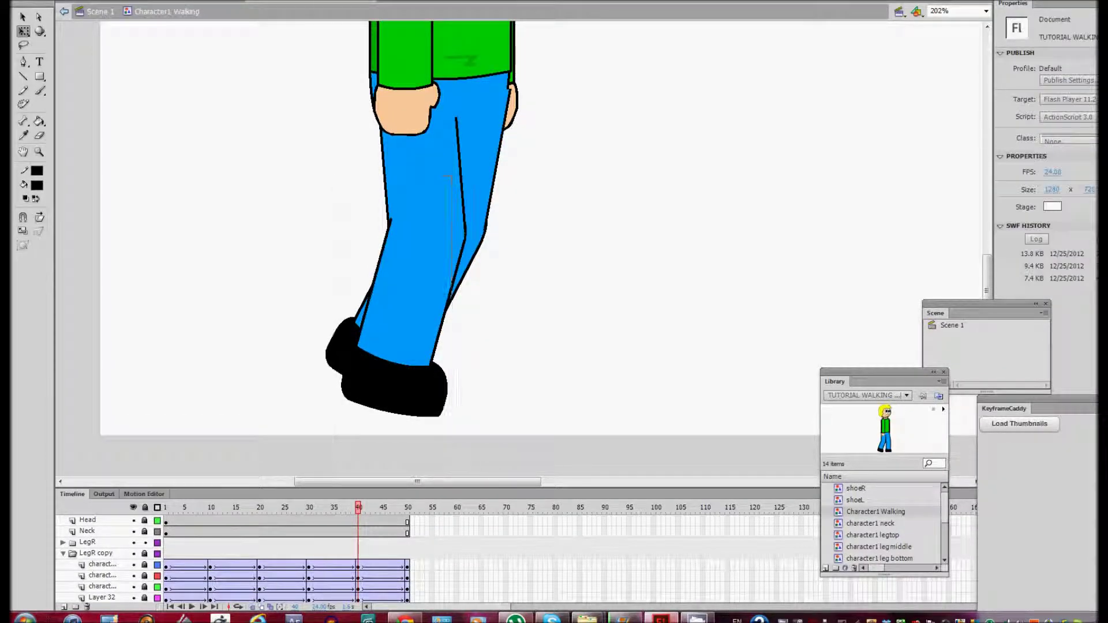
left_click(349, 342)
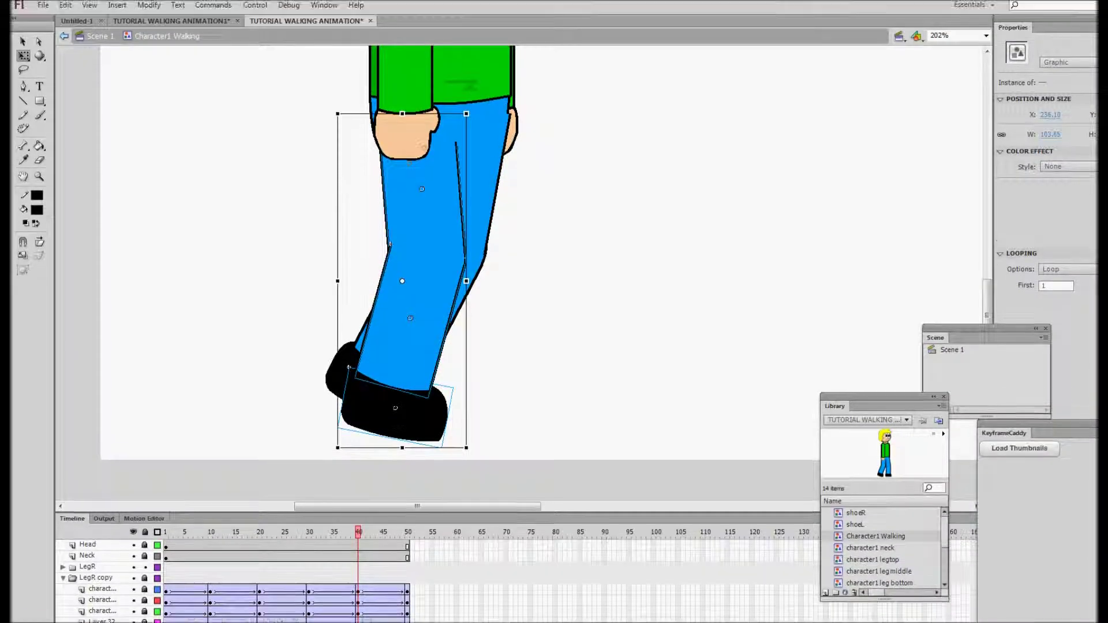
left_click_drag(471, 456, 524, 444)
key("Return")
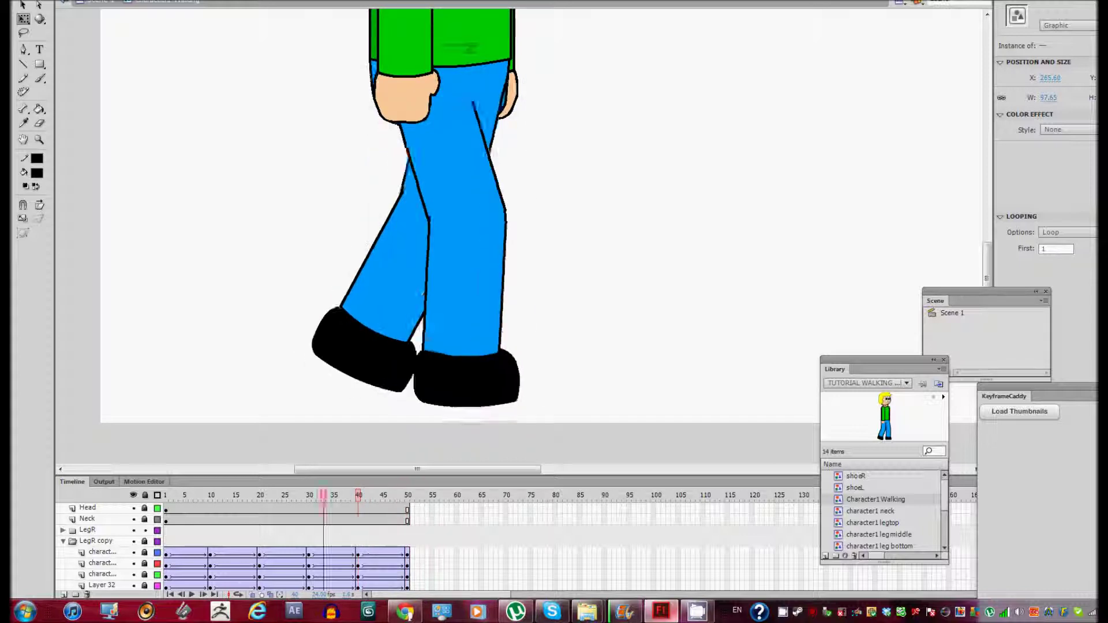
- Stop and resume the walk playback, selecting all leg parts in between
key("Return")
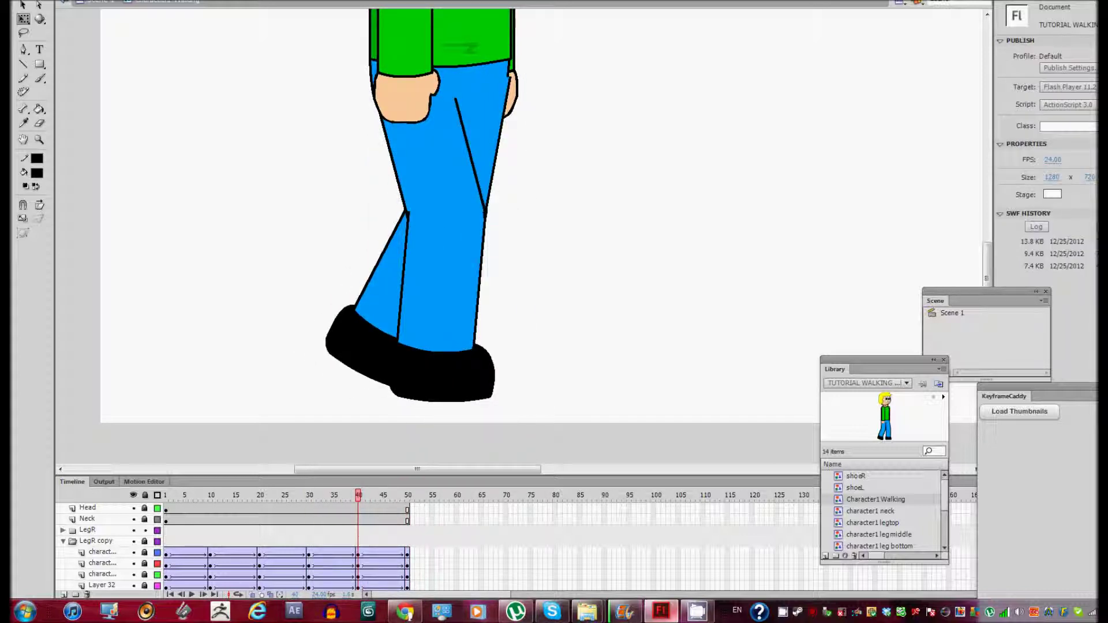
key("ctrl+a")
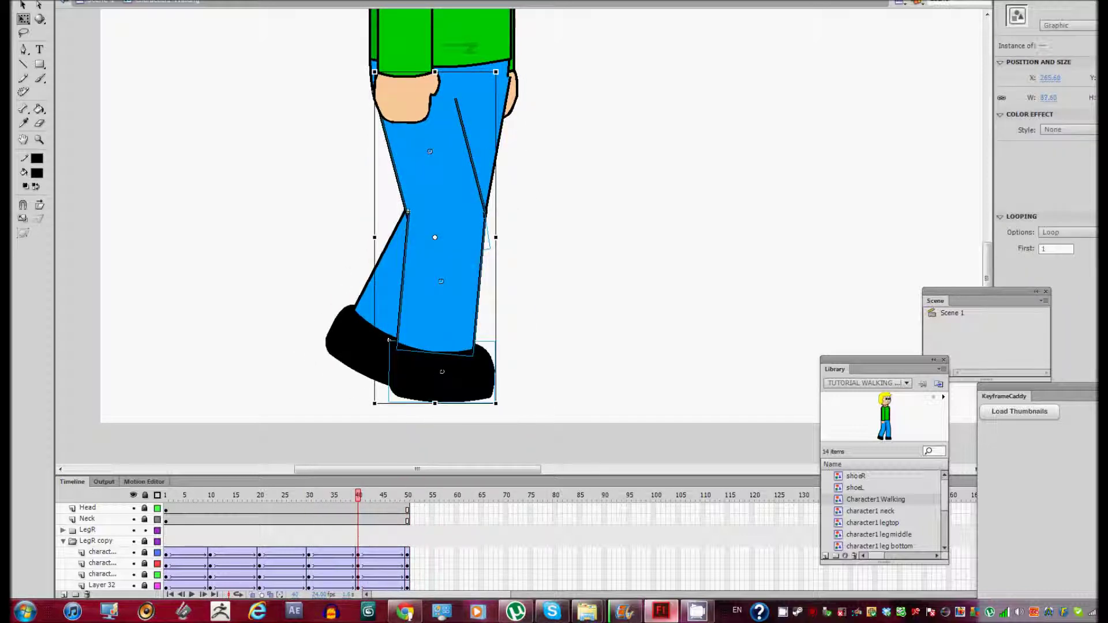
key("Return")
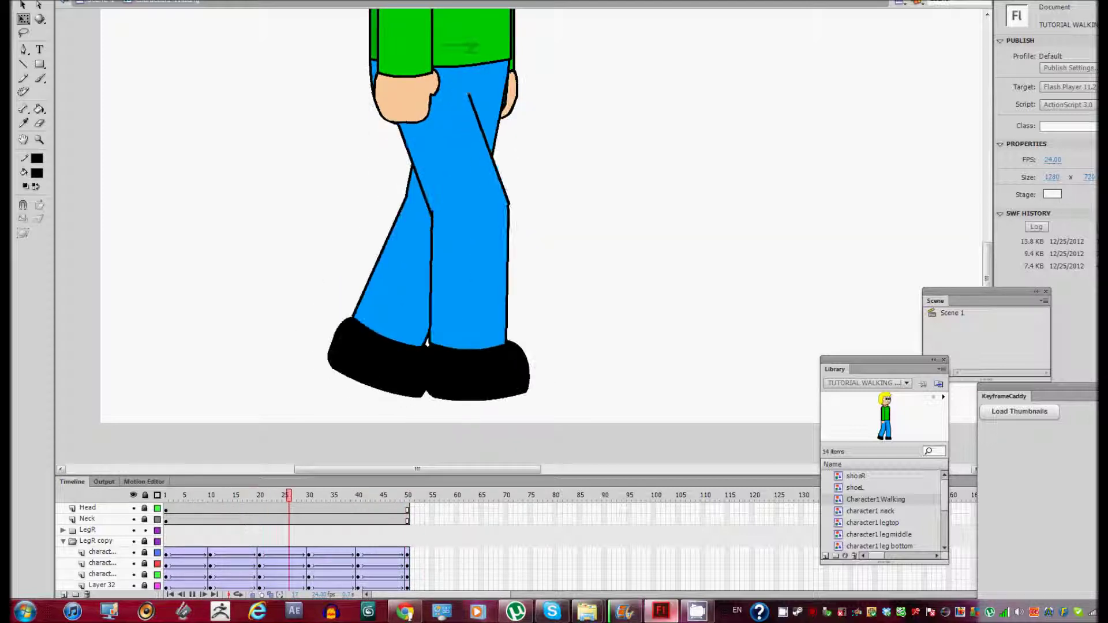
scroll(438, 230, "up", 5)
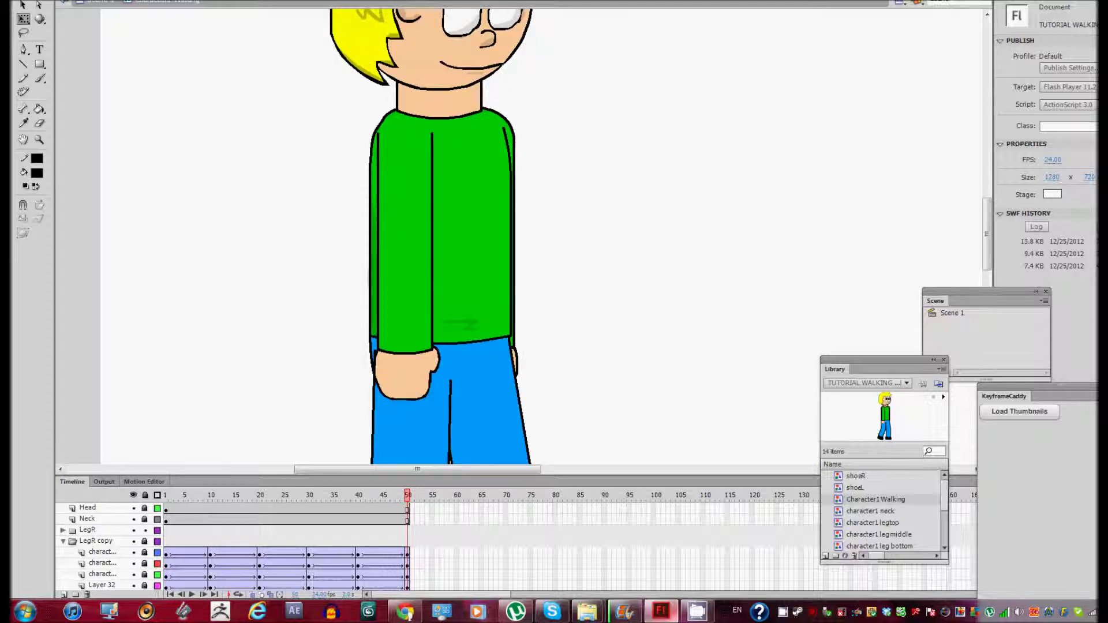
- Expand the Rarm folder, lock every other layer, and return to frame 1
left_click(145, 530, "alt")
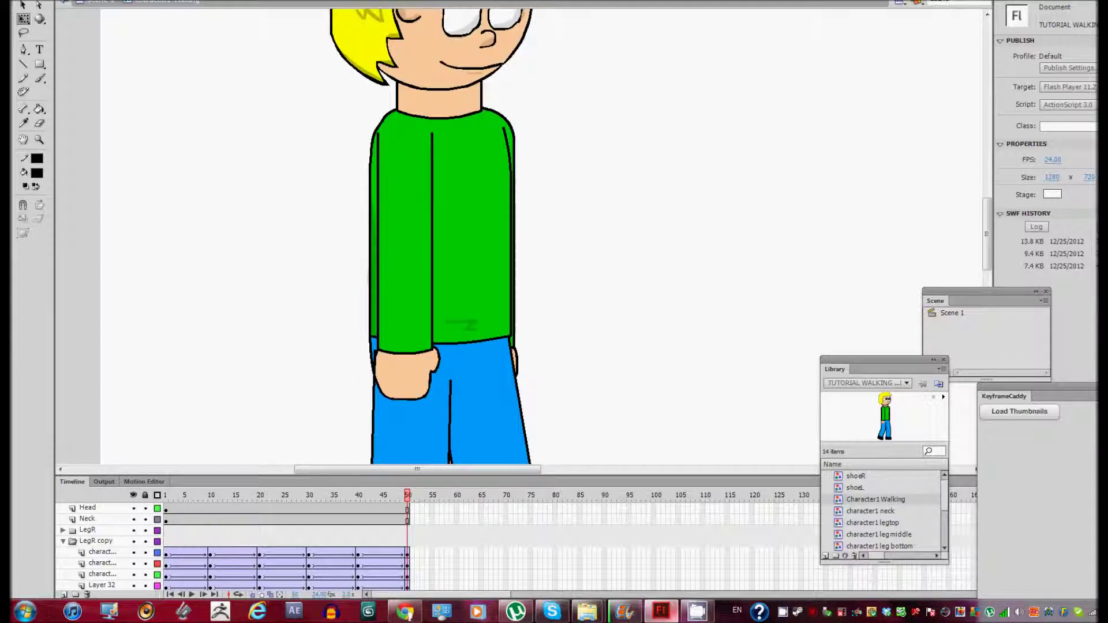
scroll(231, 545, "up", 1)
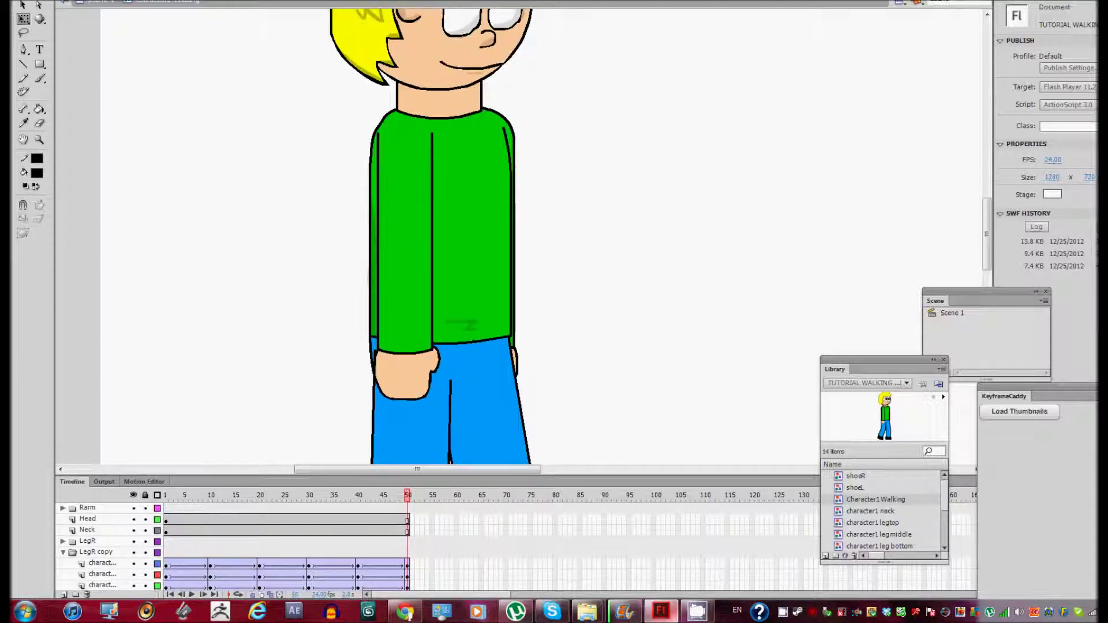
left_click(63, 507)
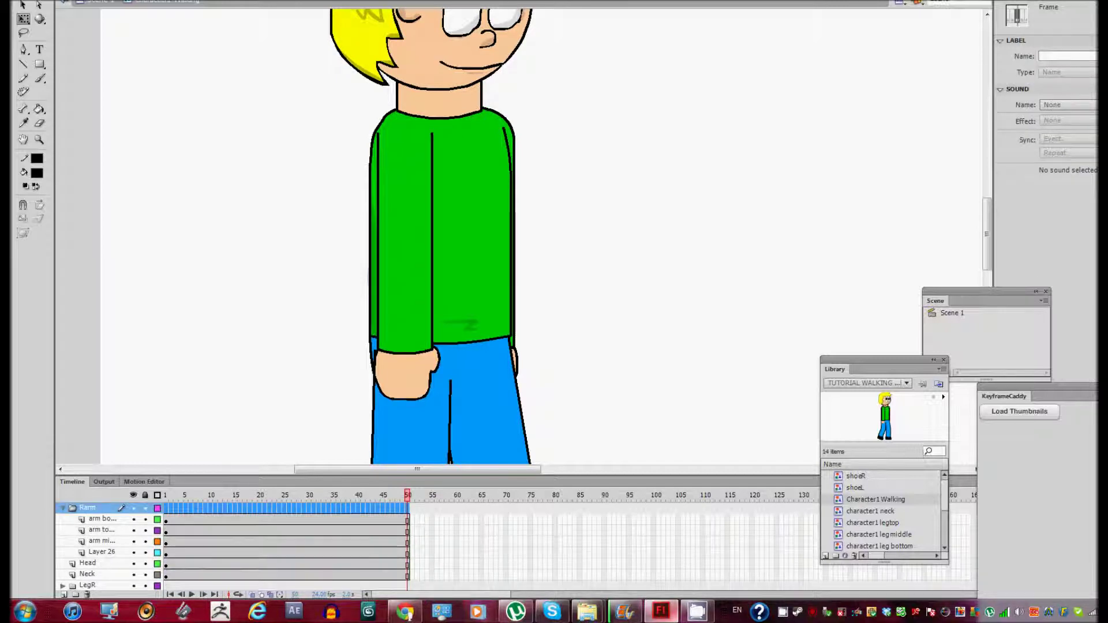
key("ctrl+shift+a")
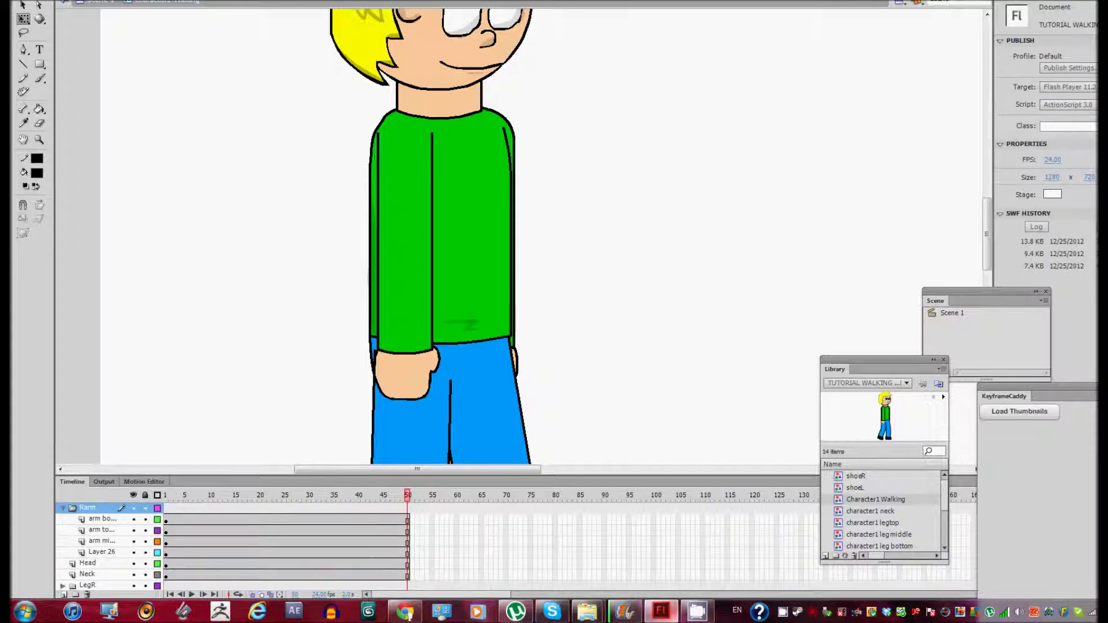
left_click(101, 518)
left_click(145, 495)
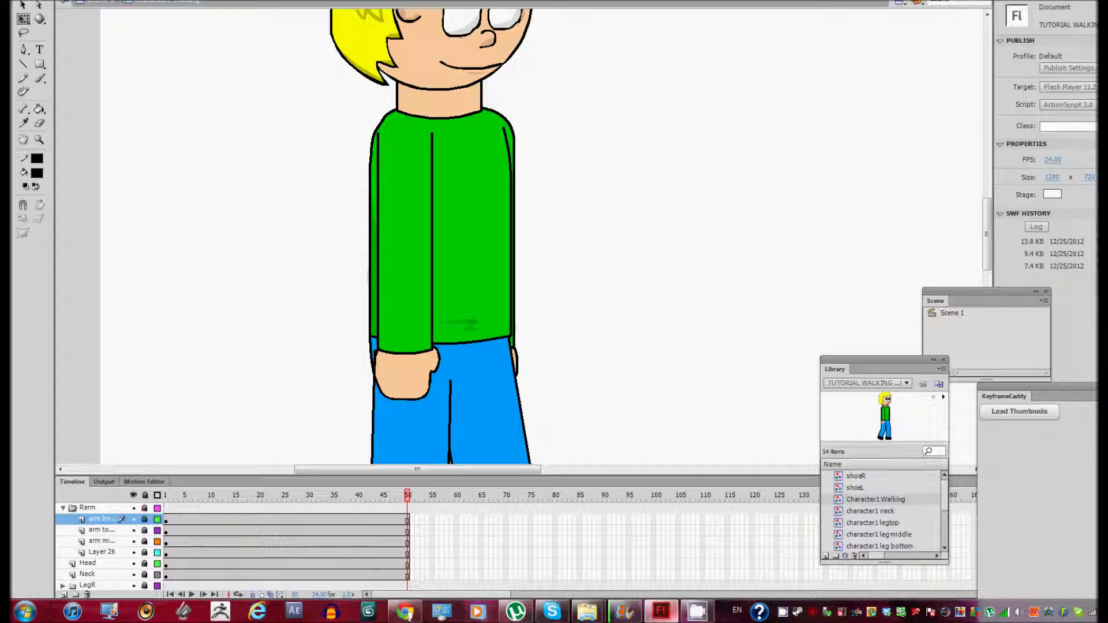
left_click(145, 508)
key("shift+comma")
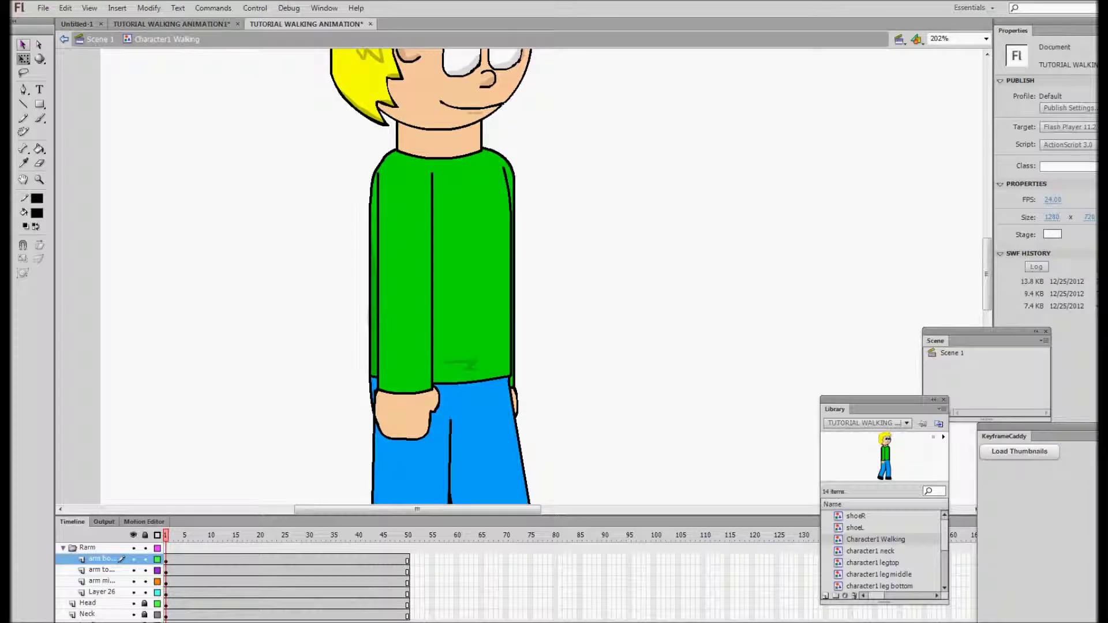
- Select the right arm's sleeve and hand and bend the forearm forward
key("v")
scroll(439, 276, "down", 2)
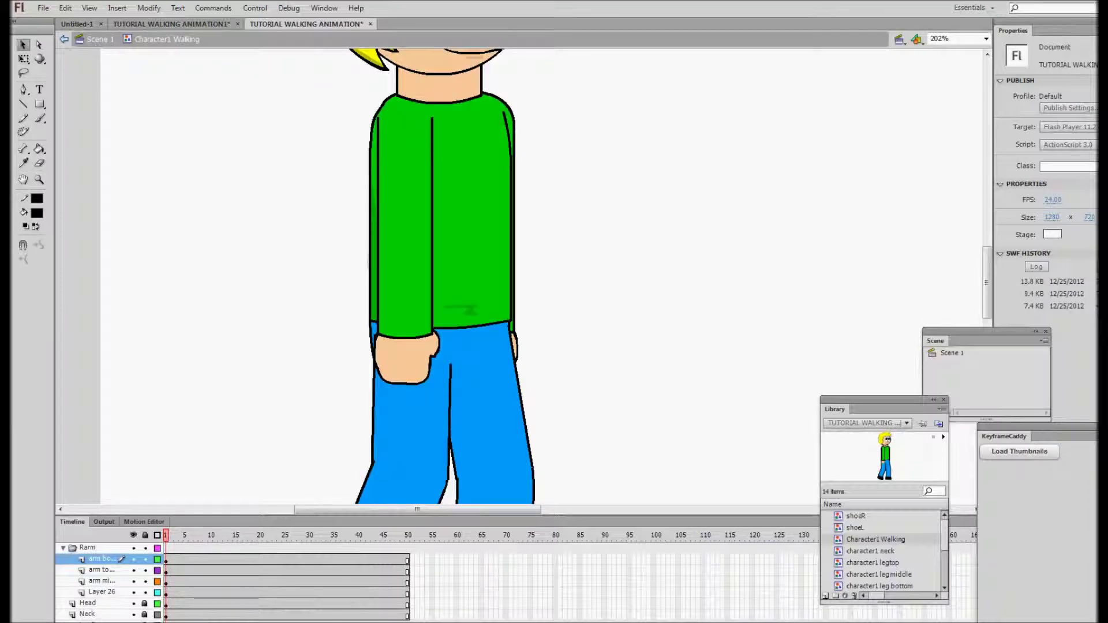
left_click_drag(316, 157, 378, 393)
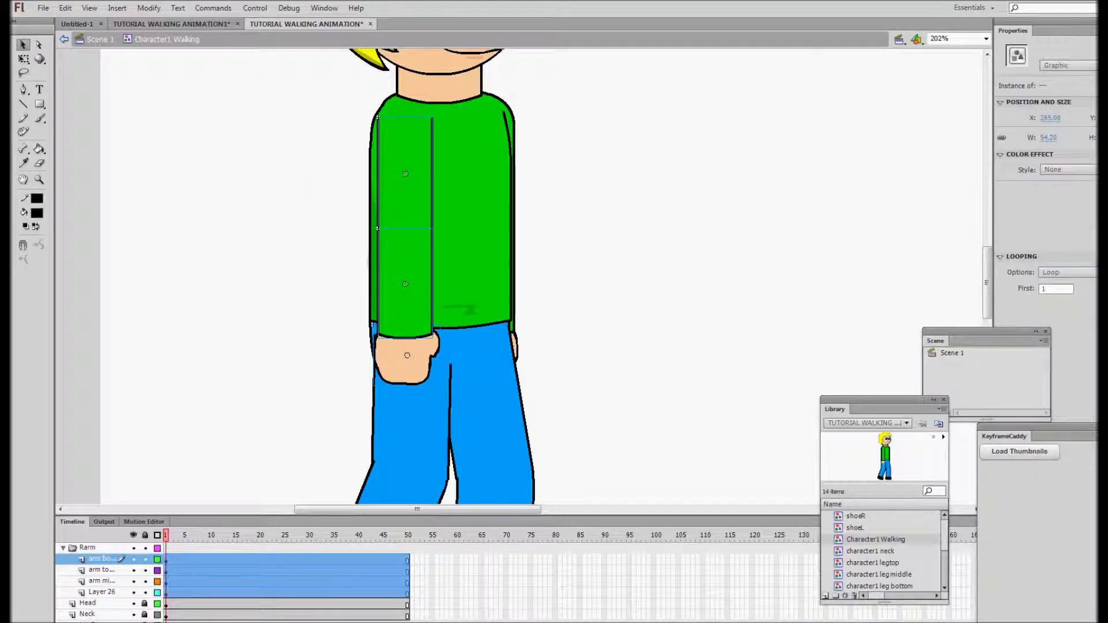
key("ctrl+shift+a")
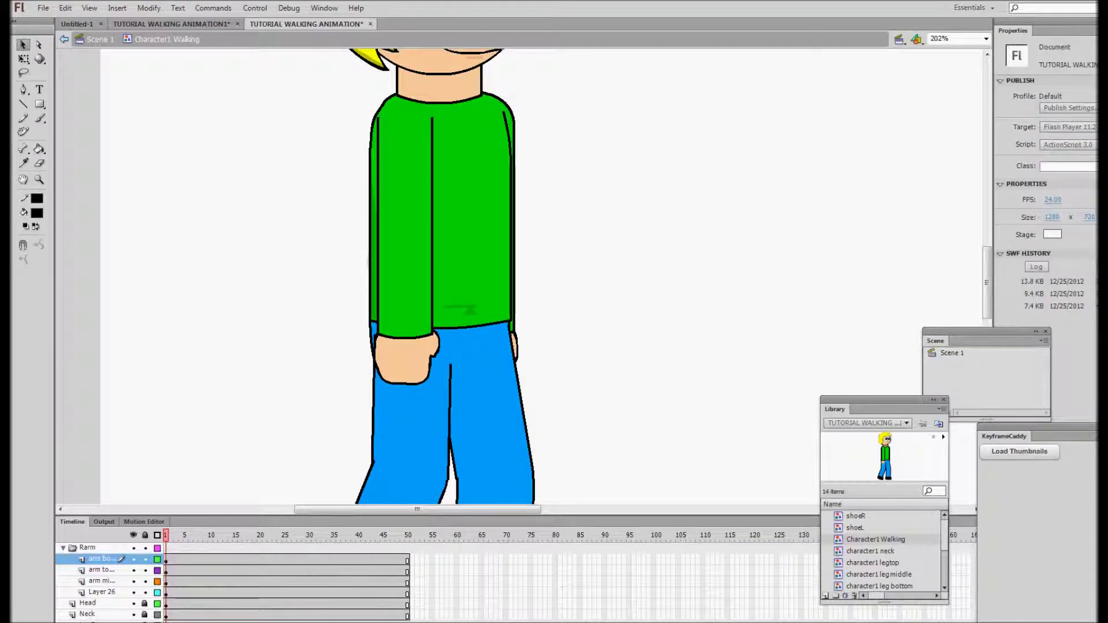
left_click(407, 306)
key("q")
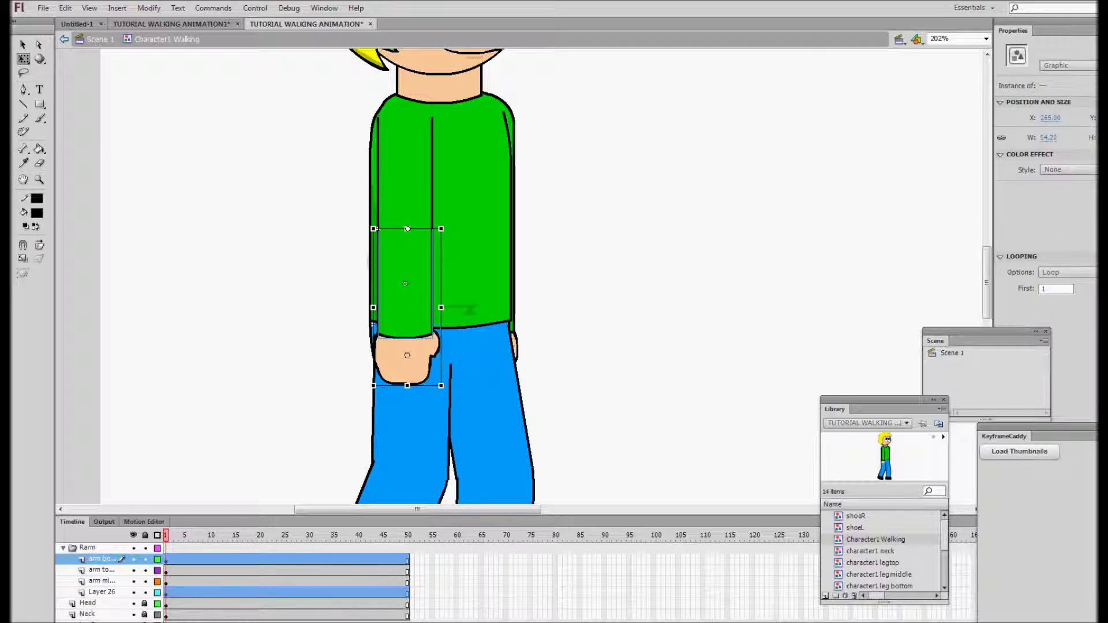
left_click_drag(441, 386, 489, 354)
- Select the whole right arm and swing it backward from the shoulder
key("ctrl+shift+a")
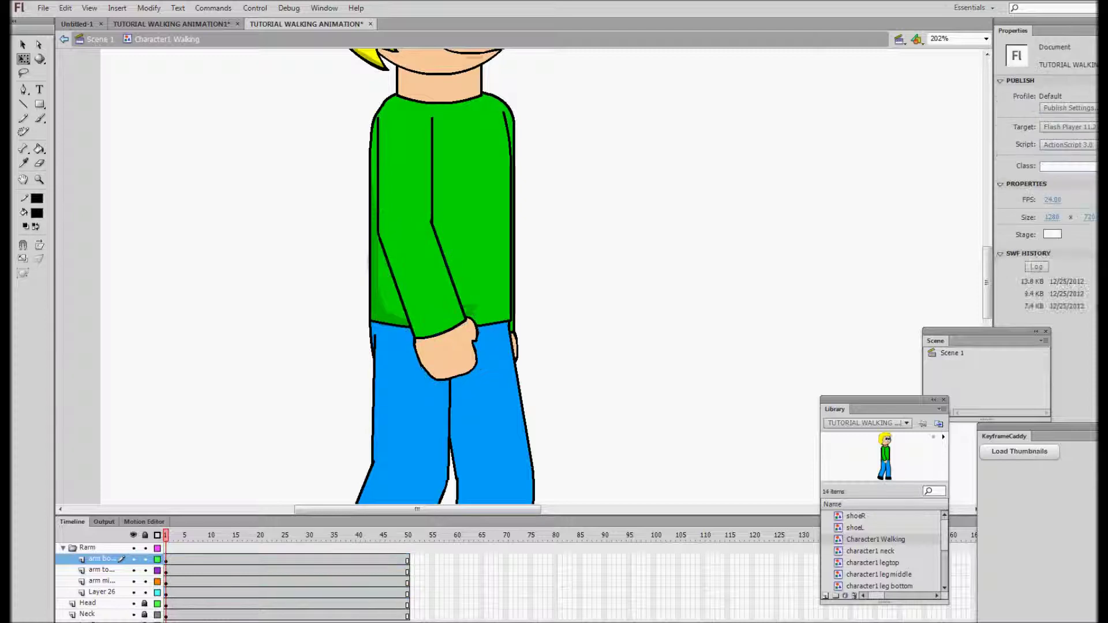
key("ctrl+a")
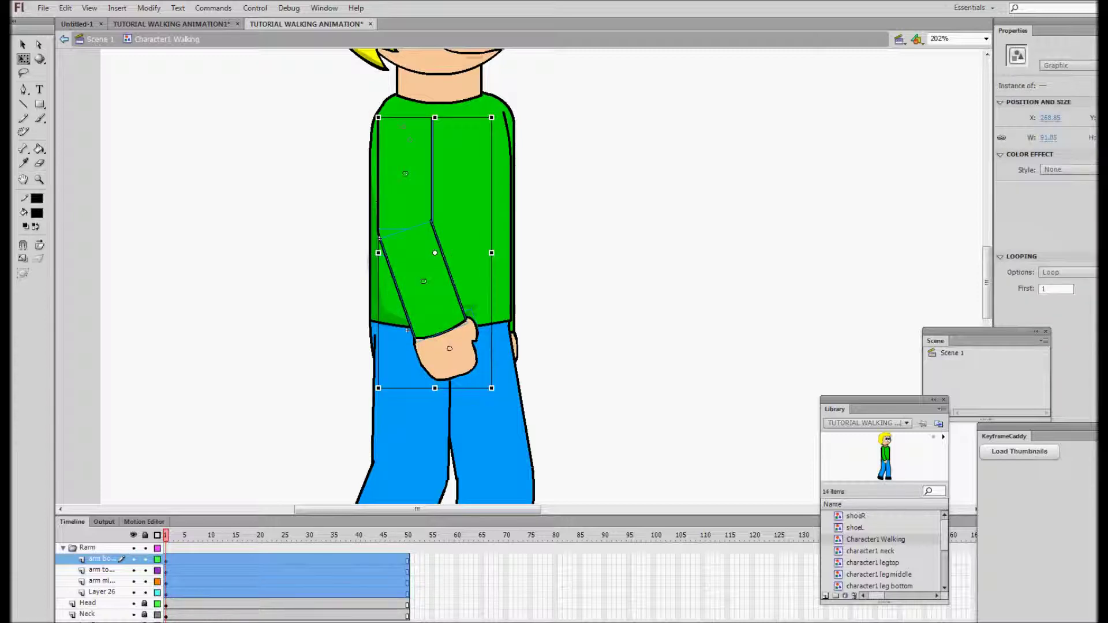
left_click_drag(379, 390, 321, 376)
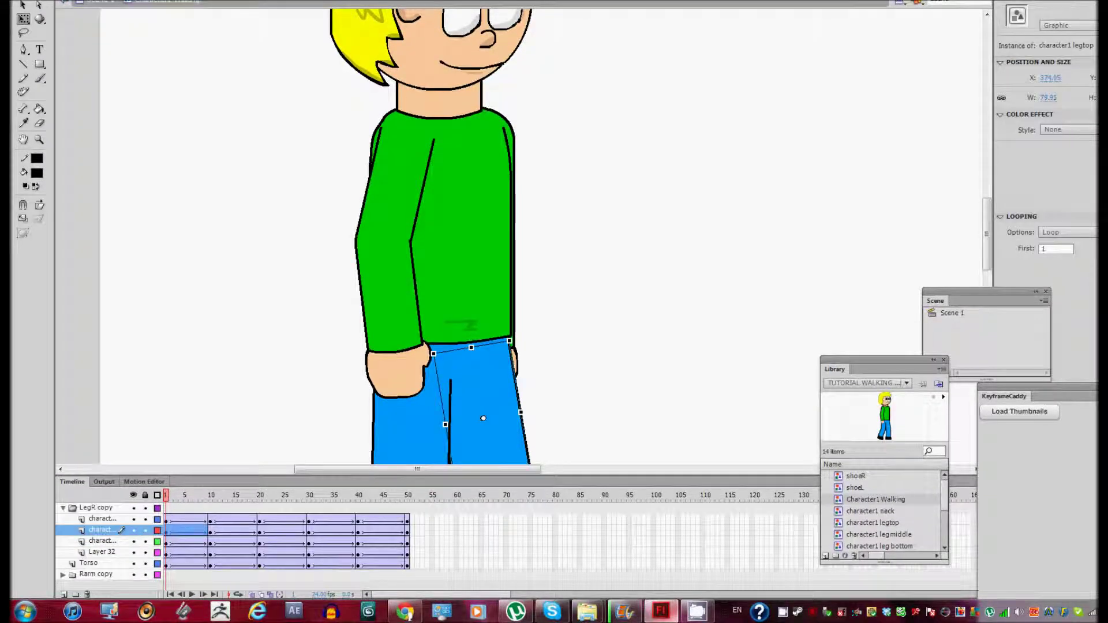
- Lock the Rarm copy and leg layers and show all layers as outlines
left_click(145, 574)
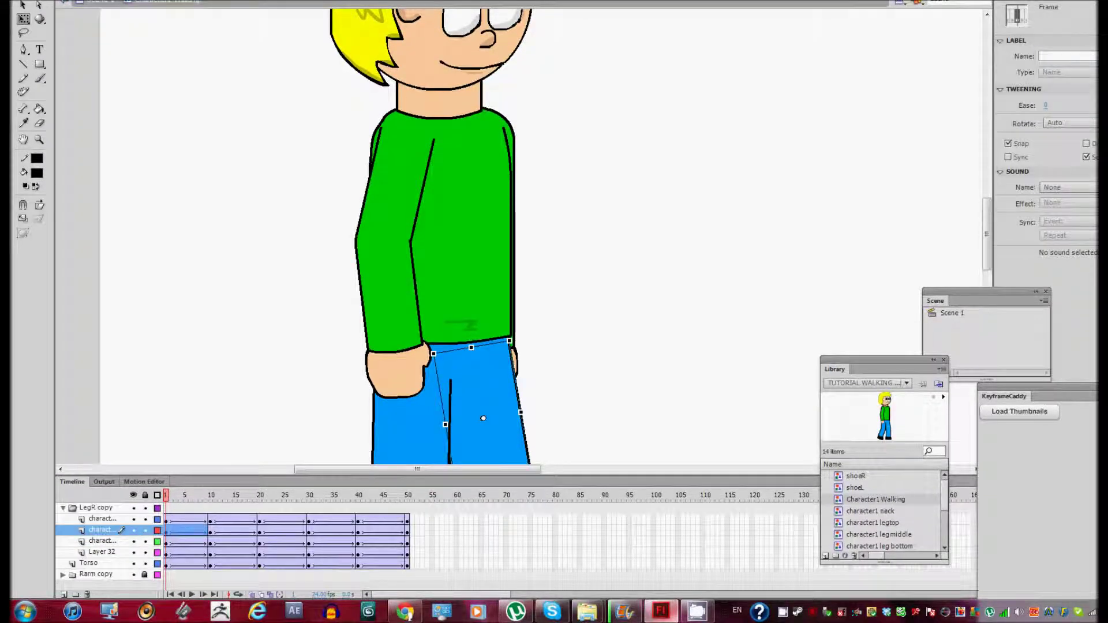
key("ctrl+alt+shift+l")
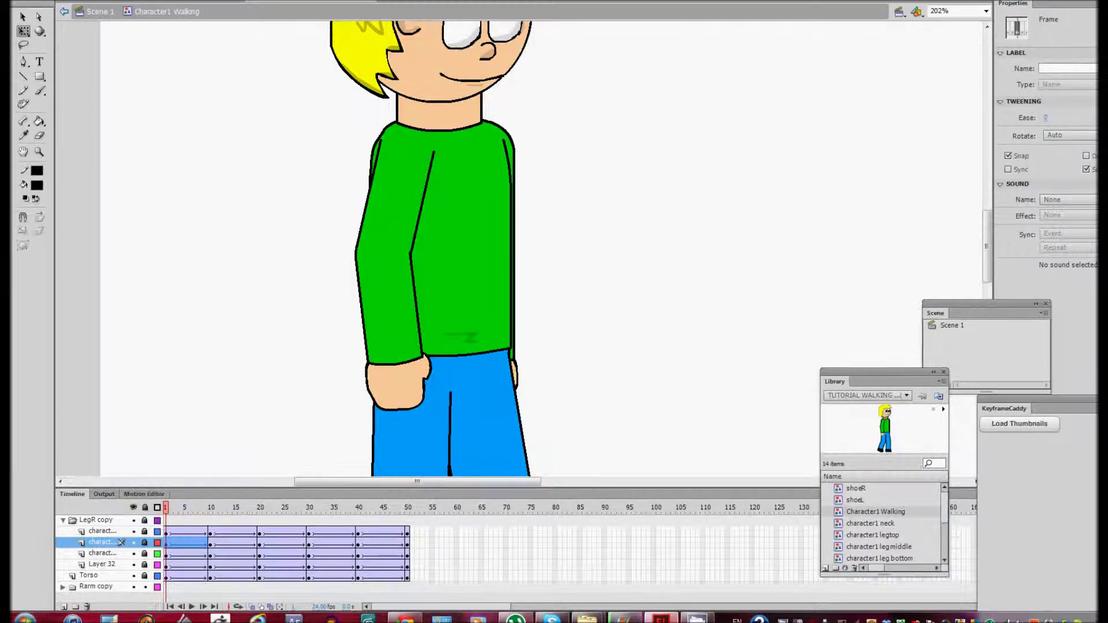
left_click(121, 530)
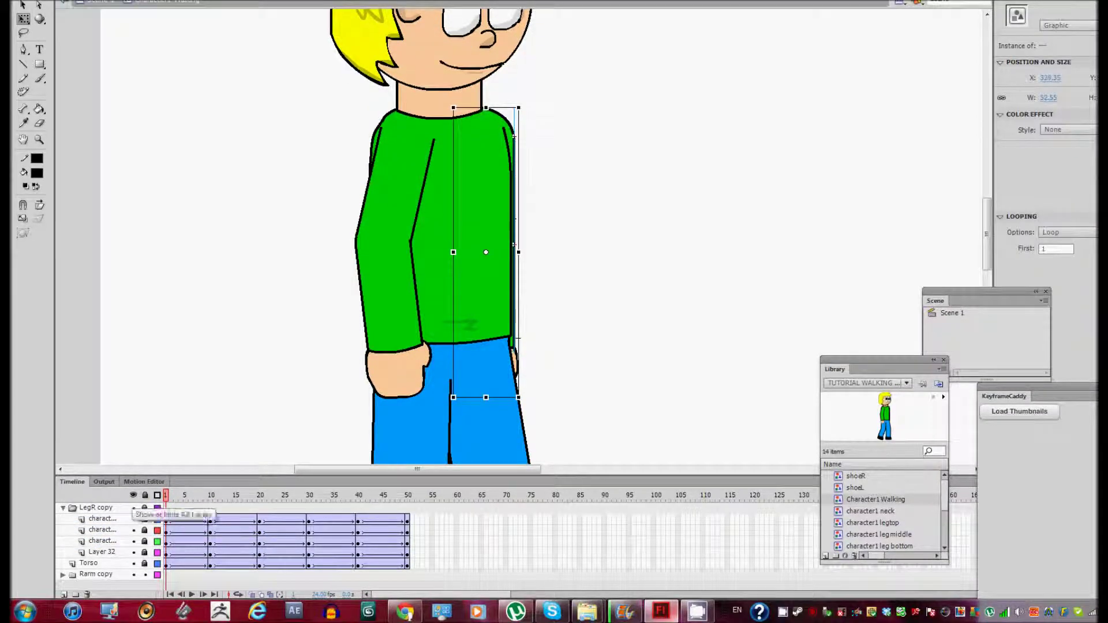
left_click(157, 495)
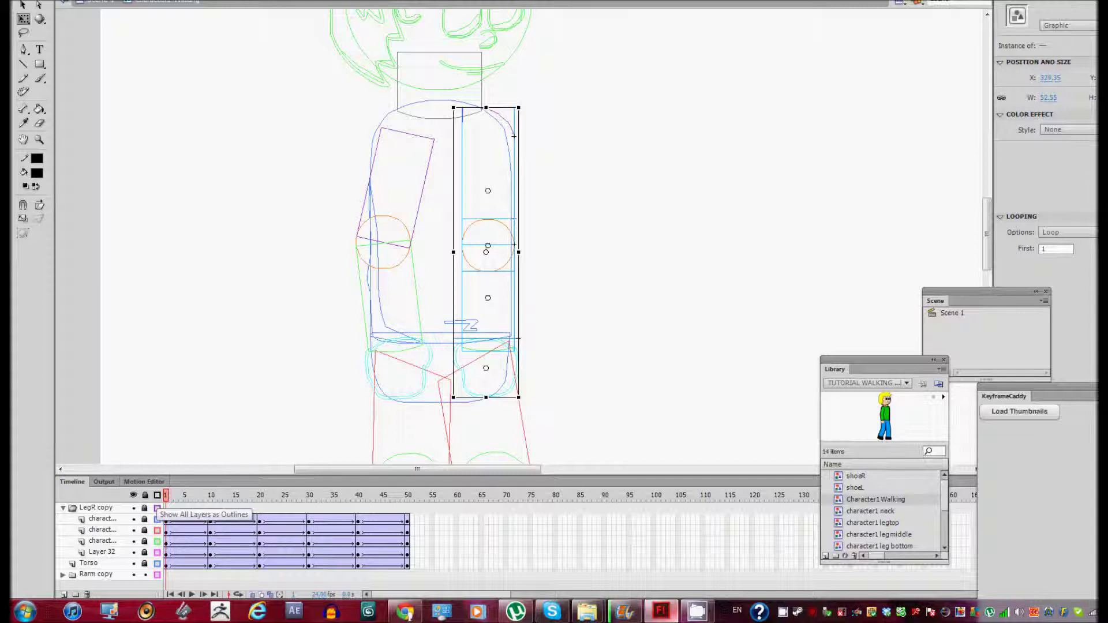
- Bend the back arm's forearm so the hand swings ahead, then restore full-colour view
left_click(488, 289)
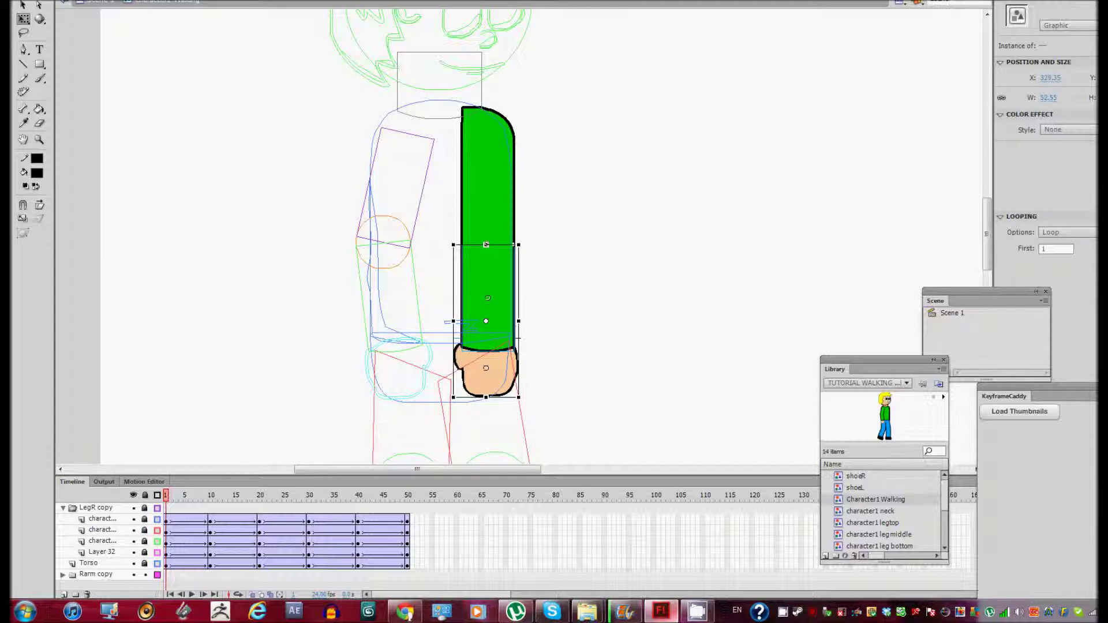
left_click_drag(518, 397, 585, 366)
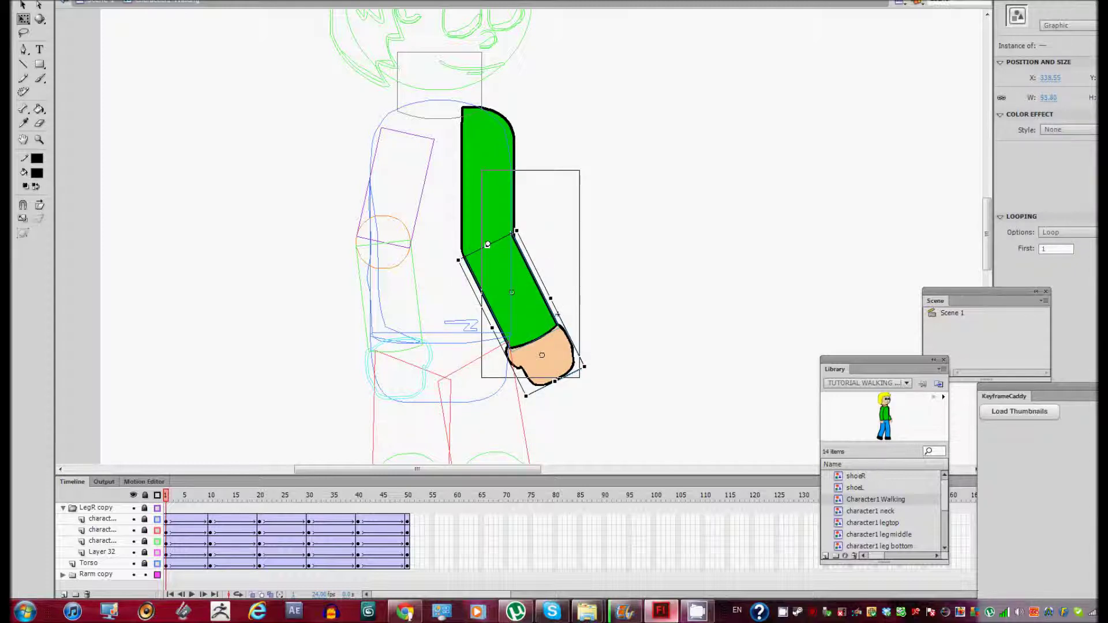
left_click(487, 245)
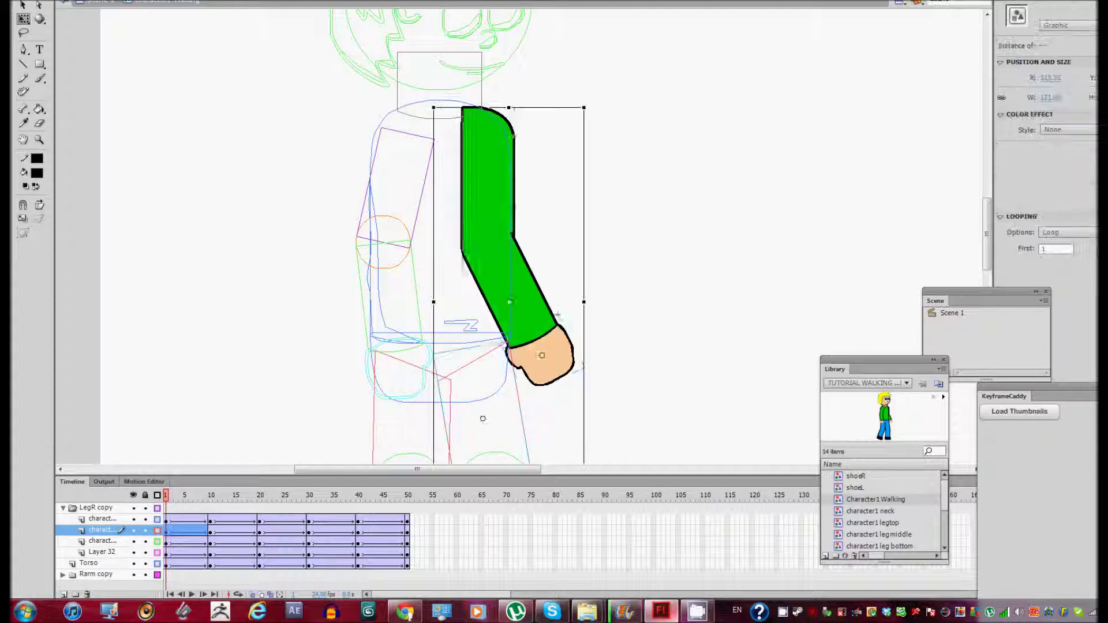
left_click(157, 495)
left_click(156, 495)
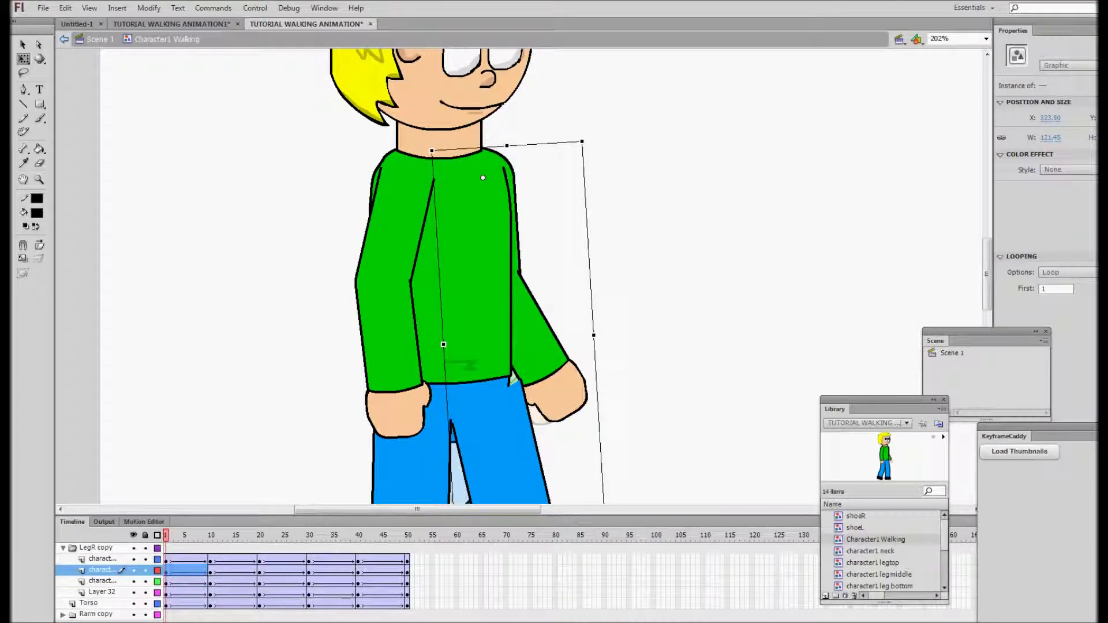
- Undo the last tilt of the back arm and deselect it
key("ctrl+z")
key("ctrl+z")
scroll(519, 277, "down", 5)
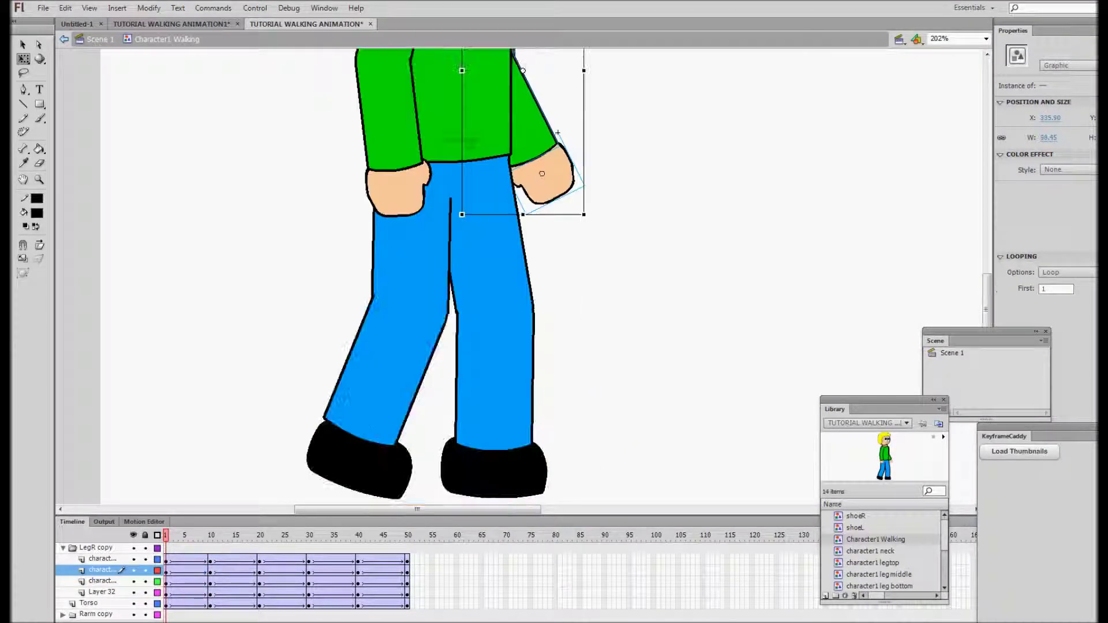
scroll(519, 277, "up", 5)
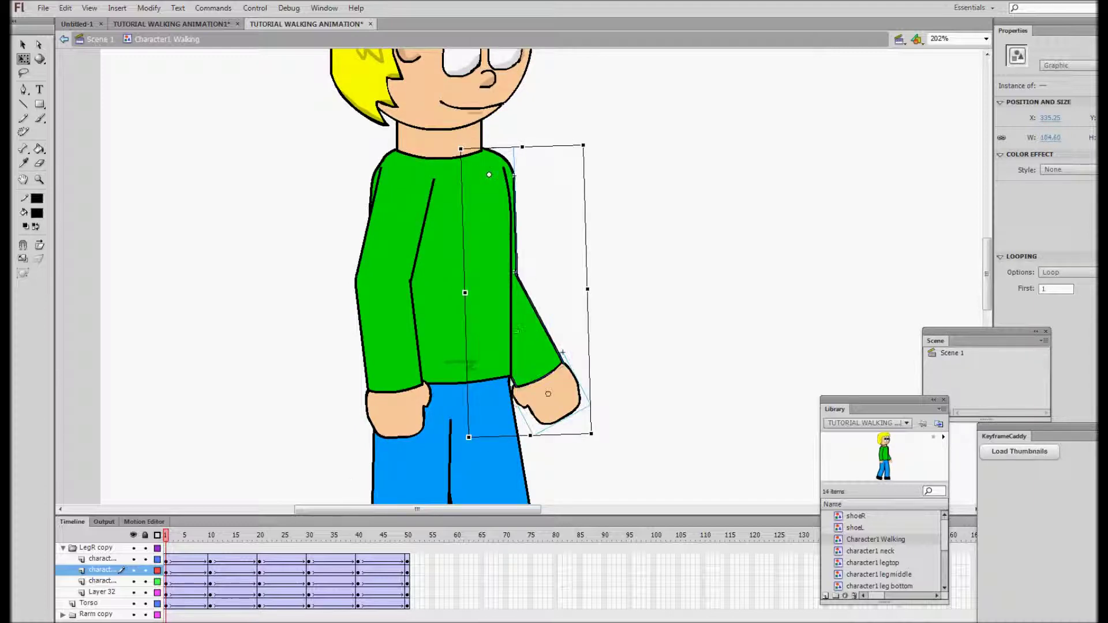
key("ctrl+shift+a")
scroll(461, 277, "down", 2)
scroll(519, 277, "up", 4)
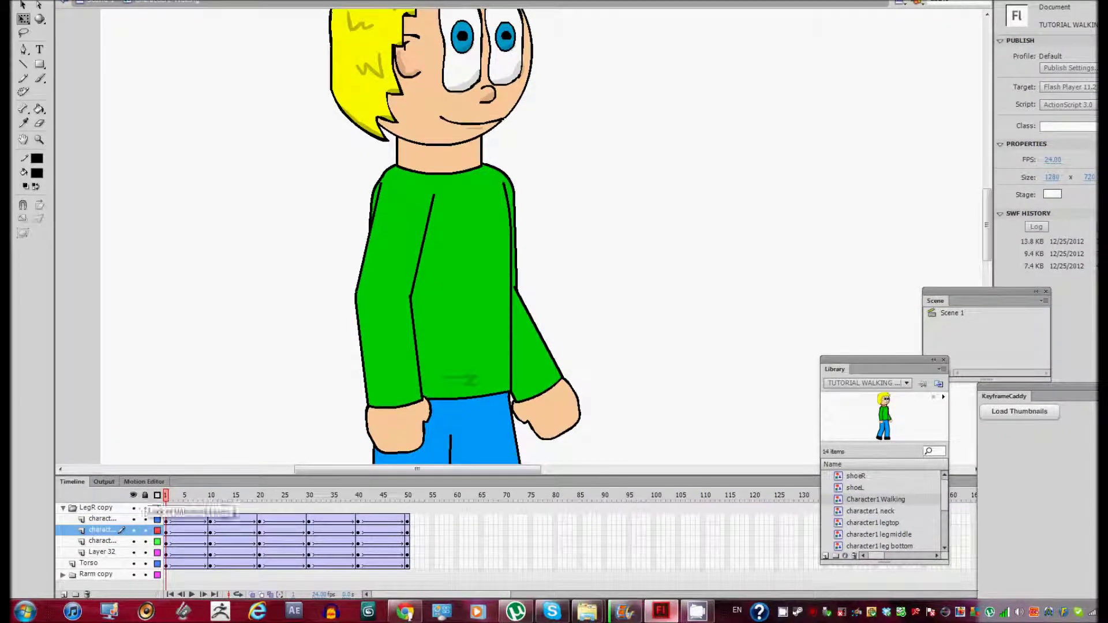
- Lock Head, Neck and LegR, select the right arm, and place its transformation point at the shoulder
scroll(231, 545, "down", 3)
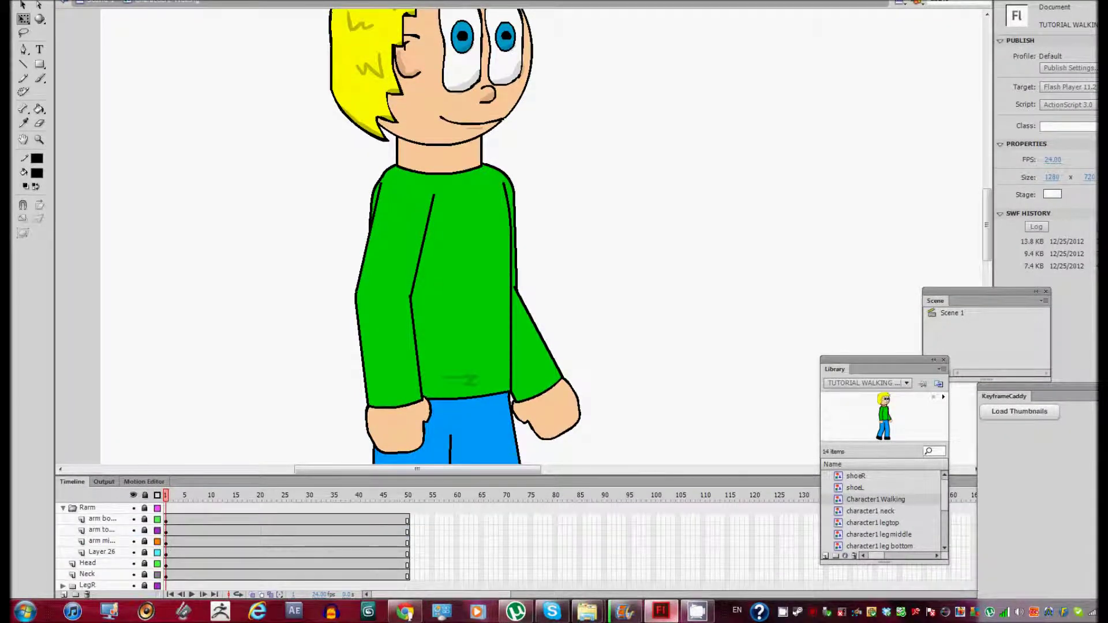
left_click_drag(144, 563, 145, 585)
left_click_drag(456, 461, 455, 461)
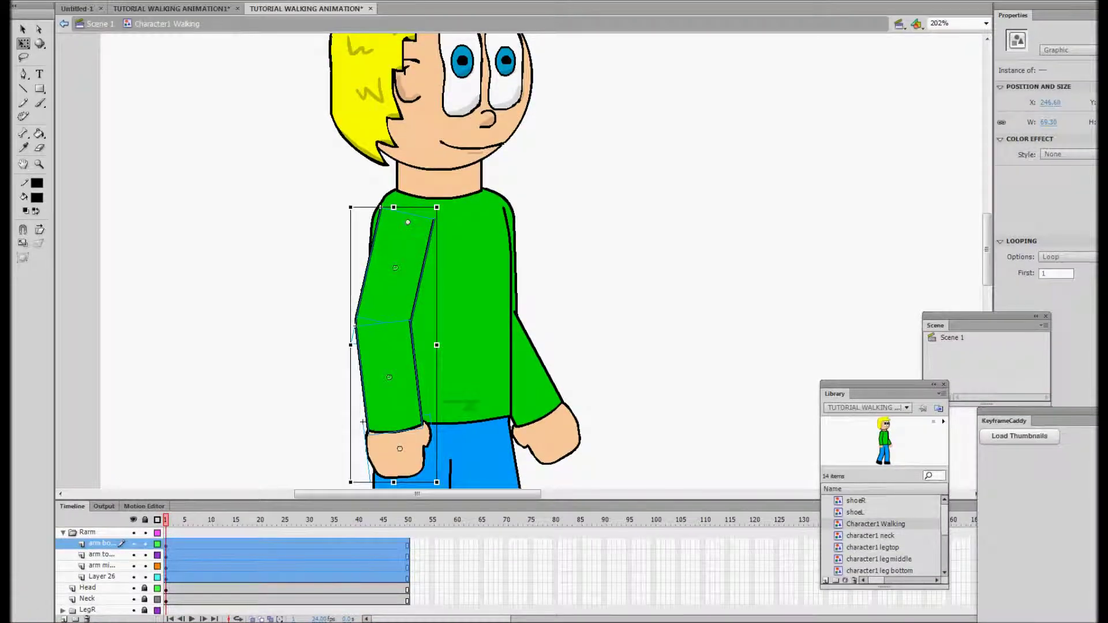
left_click_drag(407, 221, 393, 344)
left_click_drag(393, 345, 404, 216)
mouse_move(351, 482)
left_mouse_down()
mouse_move(309, 469)
mouse_move(356, 476)
mouse_move(341, 480)
left_mouse_up()
key("Escape")
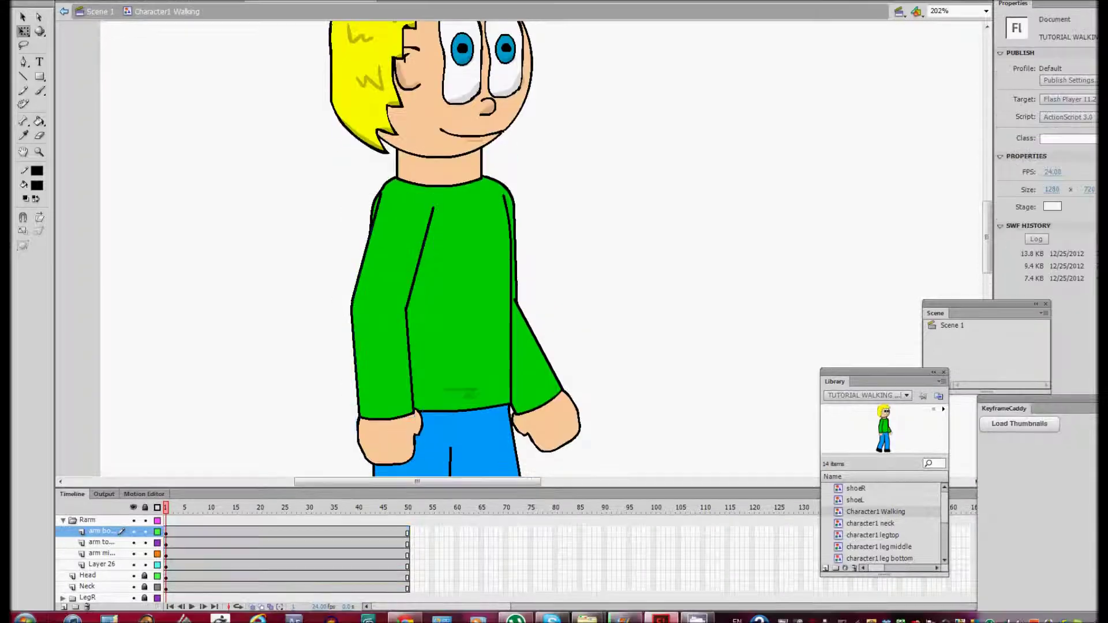
- Collapse the Rarm folder, select the Head layer and jump to frame 50
left_click(87, 507)
left_click(63, 508)
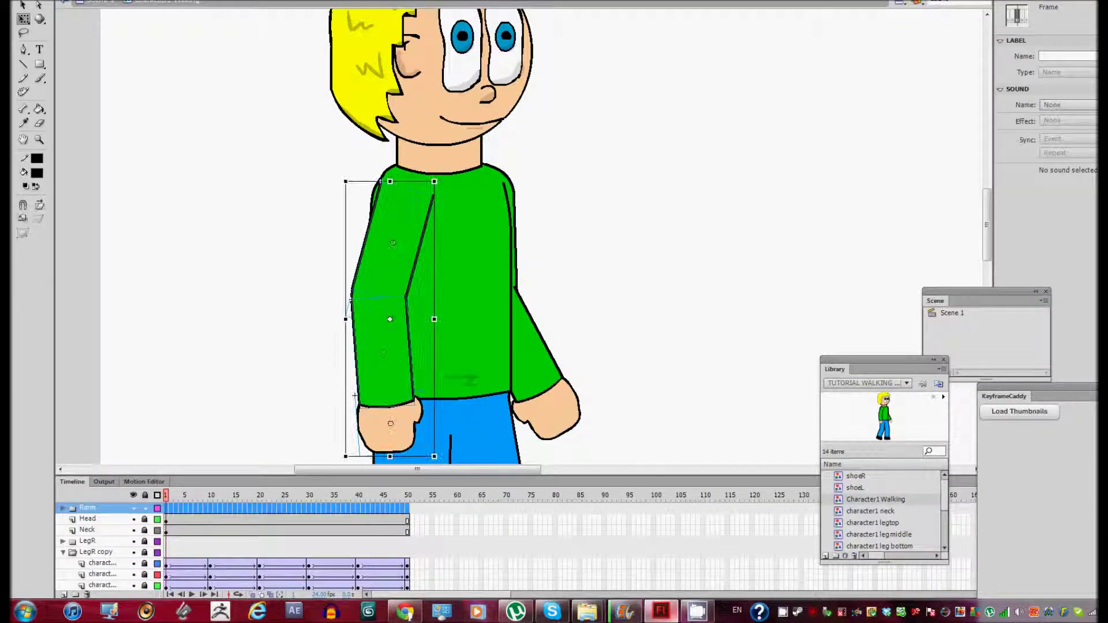
left_click(175, 519)
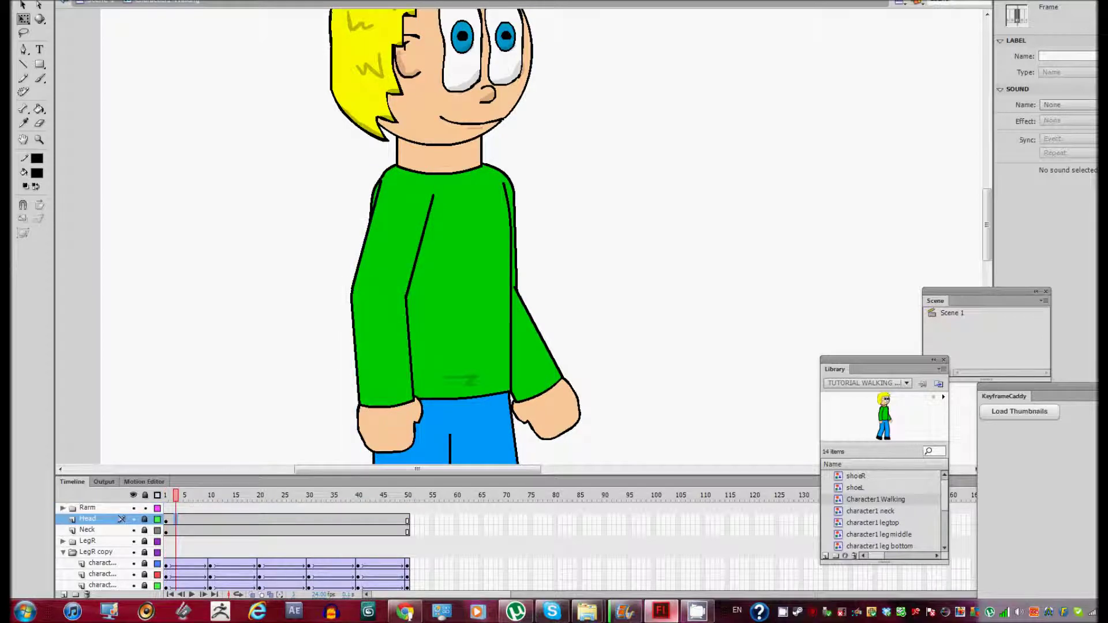
left_click(407, 495)
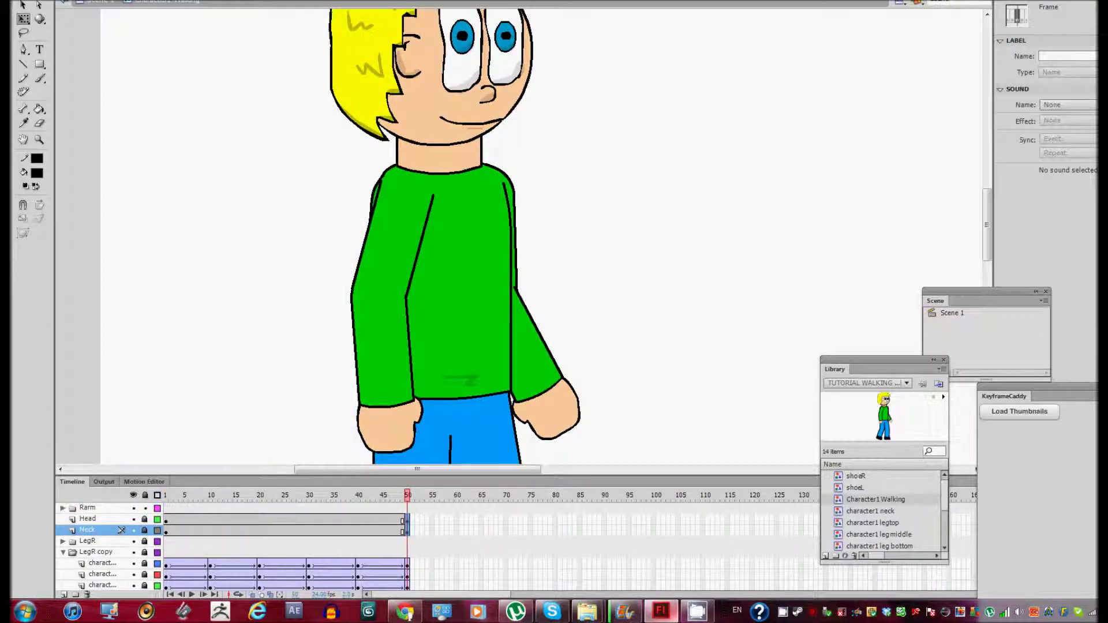
scroll(230, 548, "down", 2)
- Expand and review the Rarm copy arm layers, selecting frame 50 on the top arm layer
left_click(63, 574)
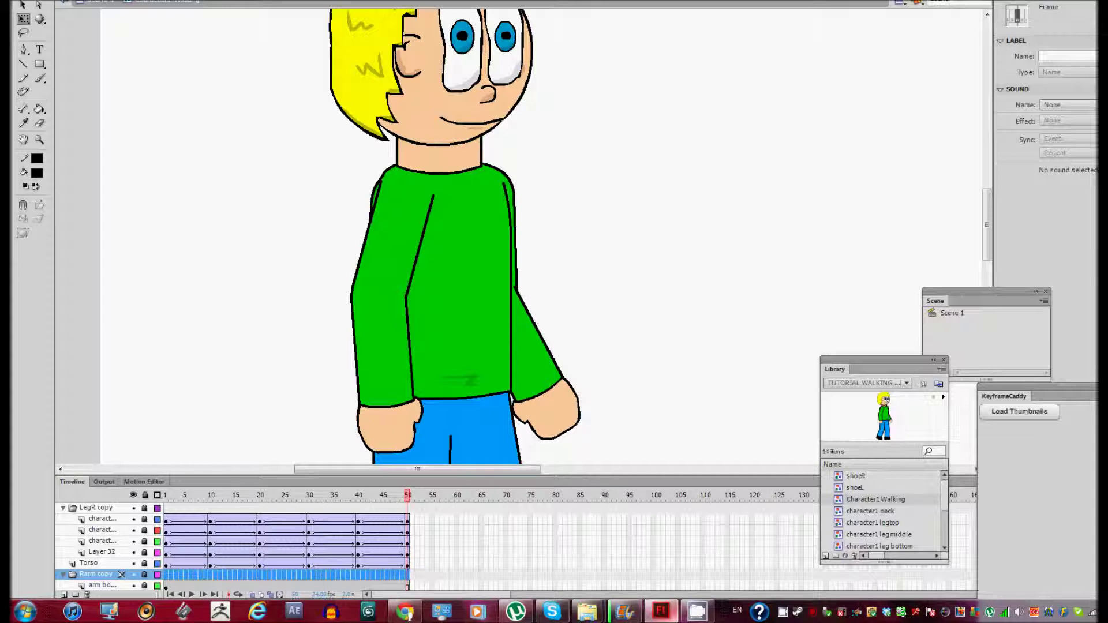
scroll(230, 542, "down", 2)
left_click_drag(407, 541, 409, 574)
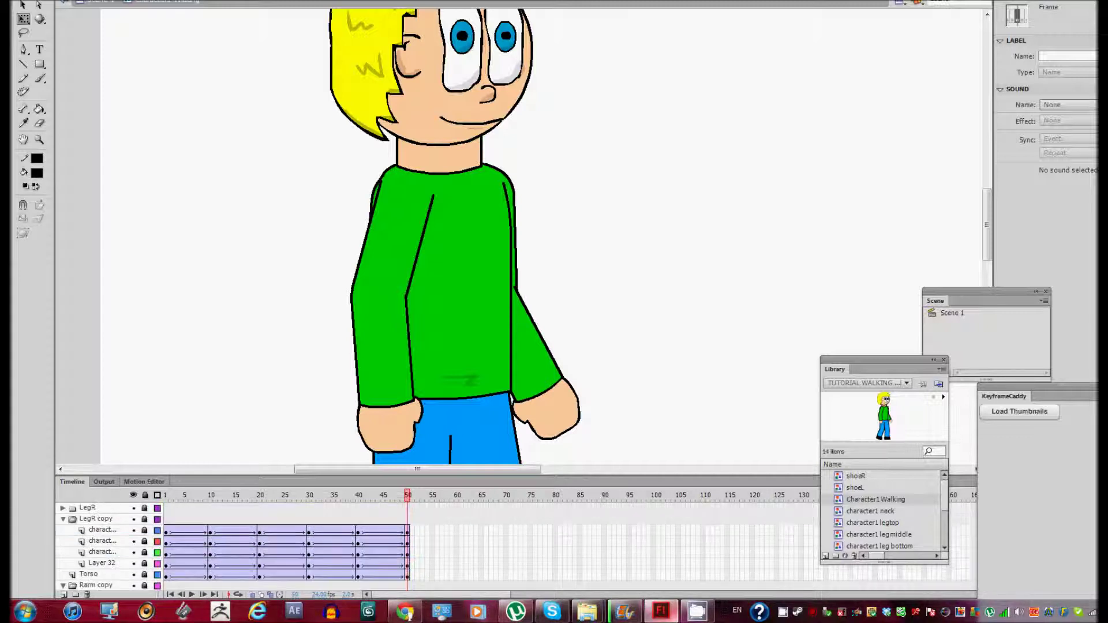
scroll(116, 548, "down", 3)
left_click(101, 552)
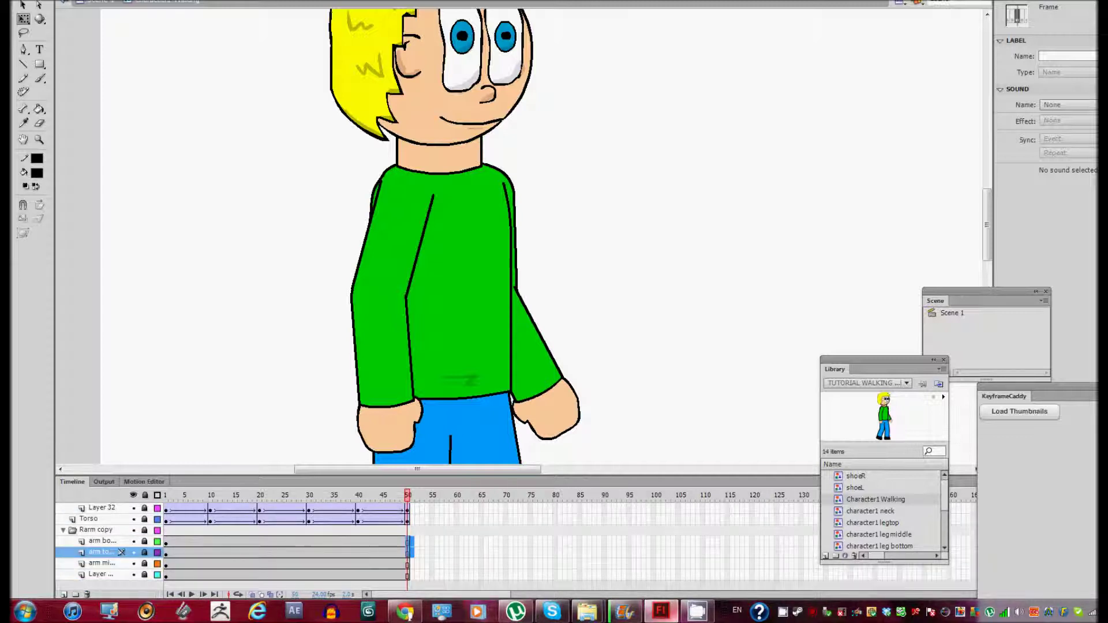
left_click(121, 529)
left_click(63, 530)
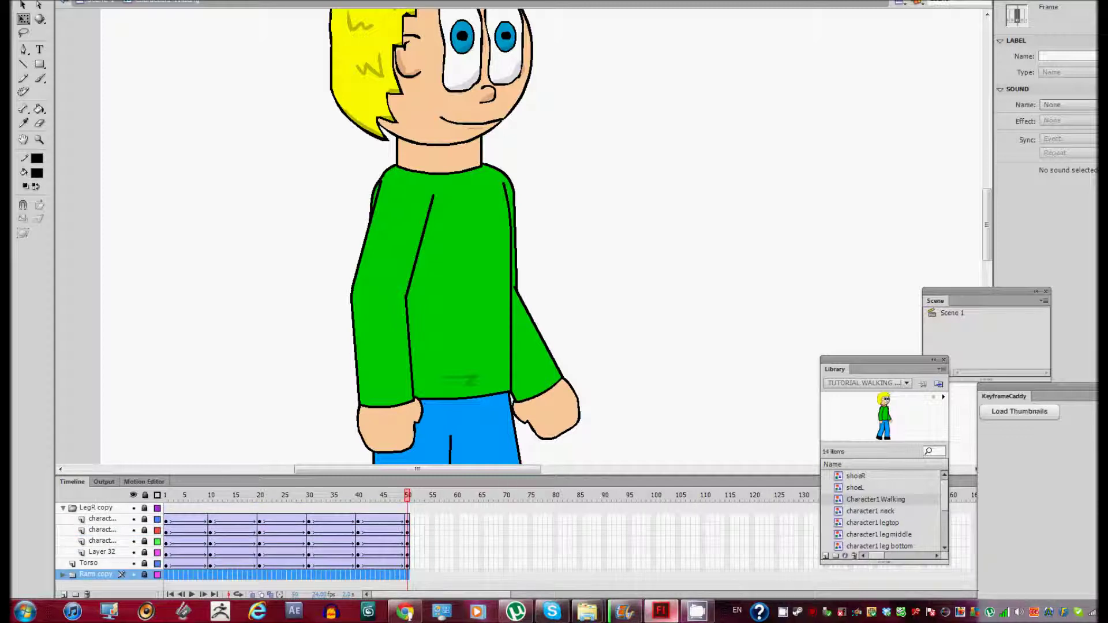
left_click(63, 574)
scroll(116, 548, "down", 2)
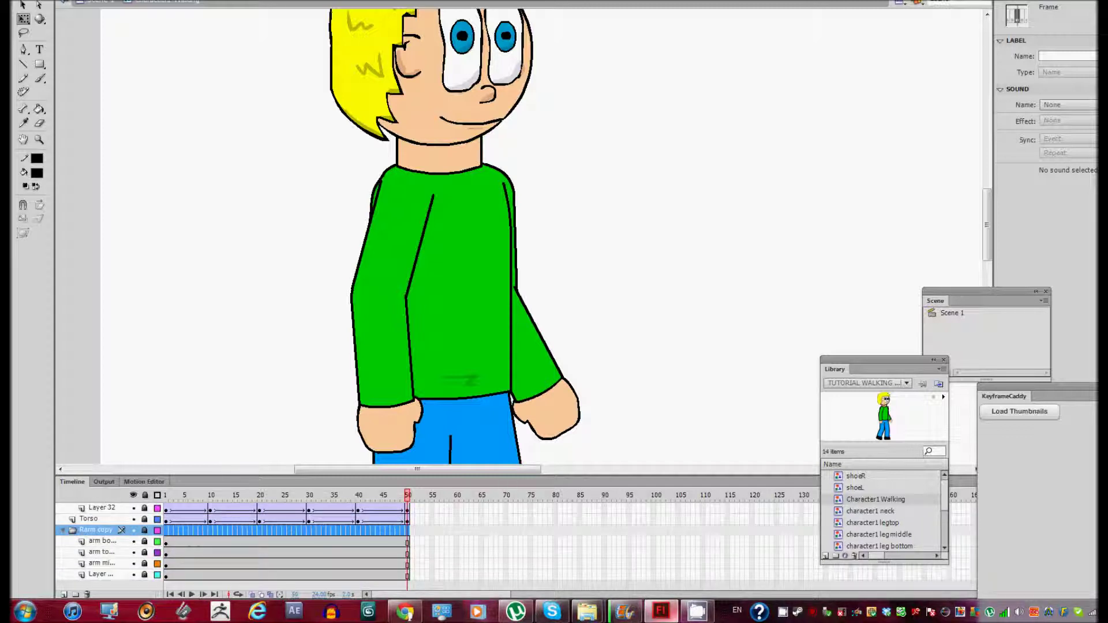
left_click(408, 541)
- Expand the Rarm folder, select the right arm on stage, and go to frame 25
scroll(231, 545, "up", 4)
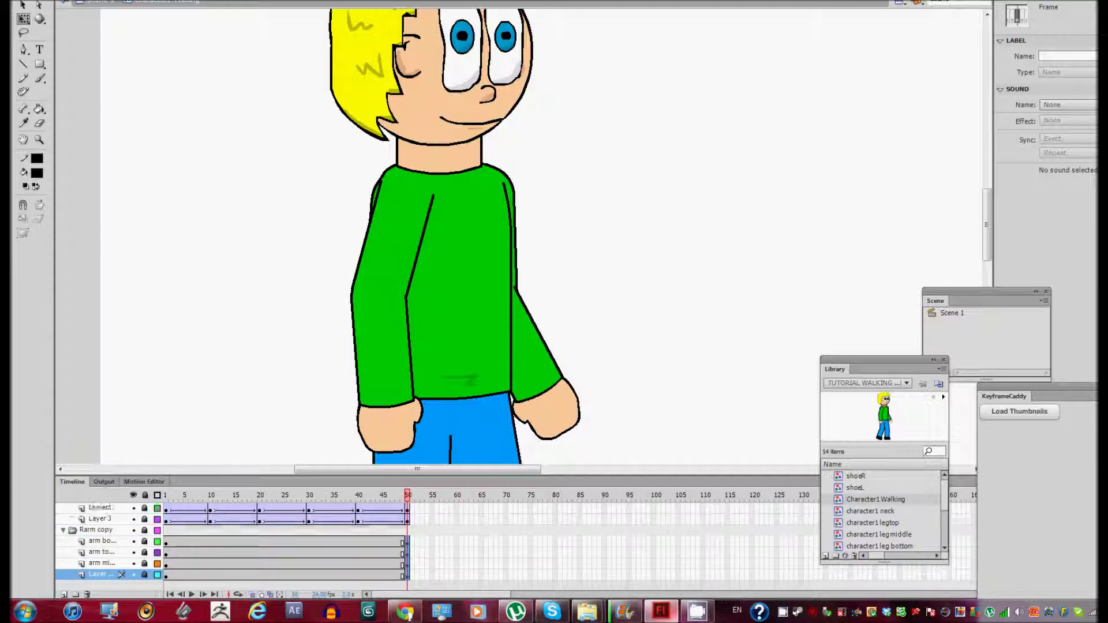
left_click(63, 508)
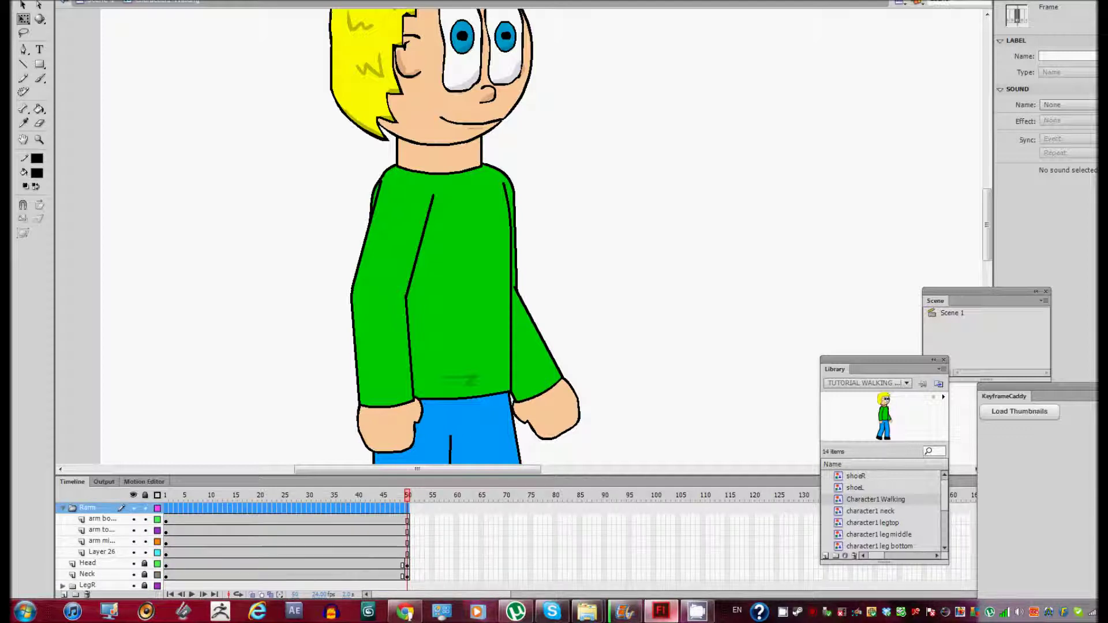
left_click(382, 288)
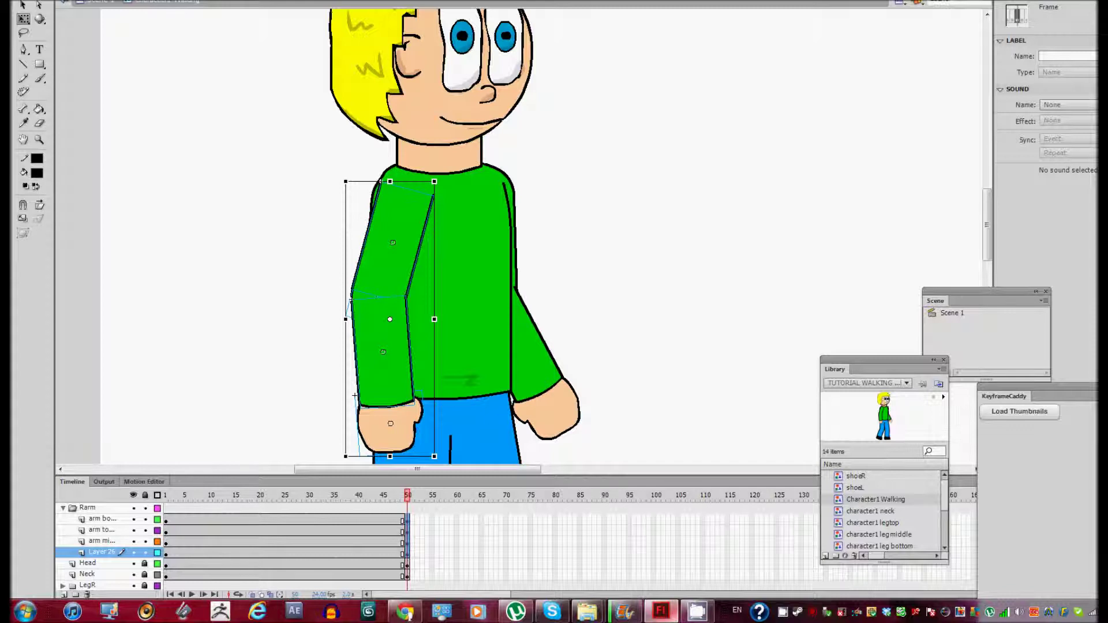
left_click(284, 519)
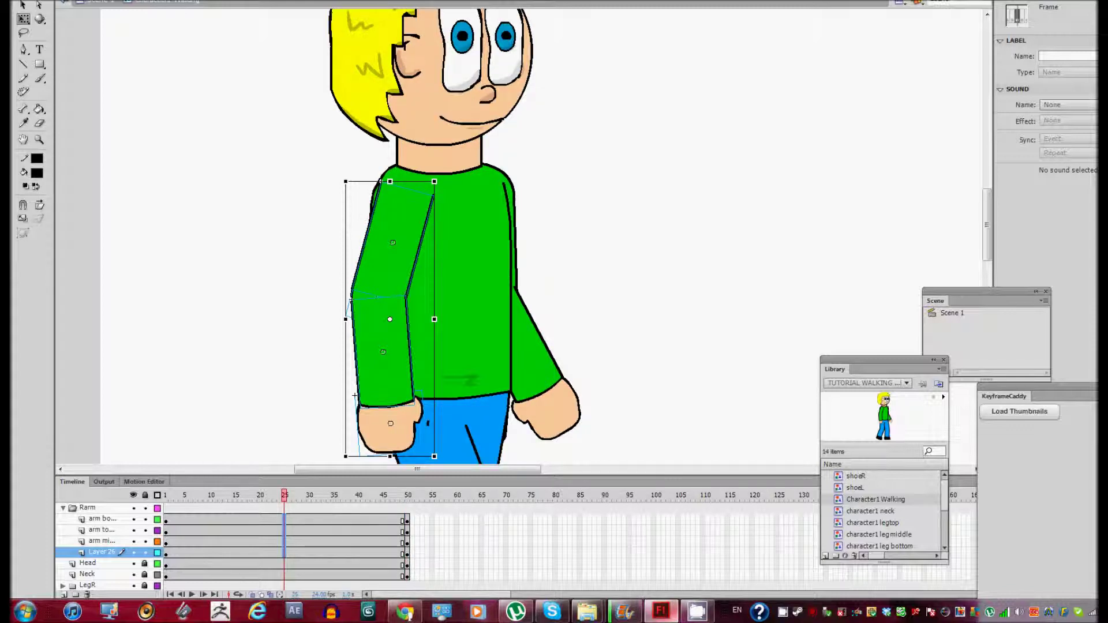
- Add keyframes at frame 25 and swing the right arm forward around the shoulder
key("ctrl+z")
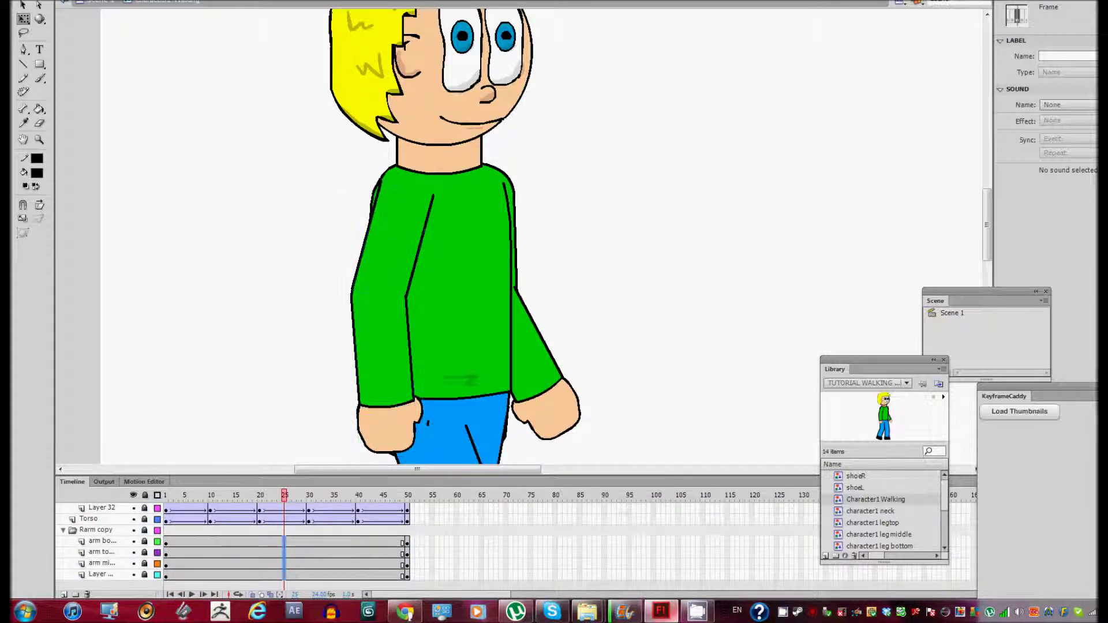
key("F6")
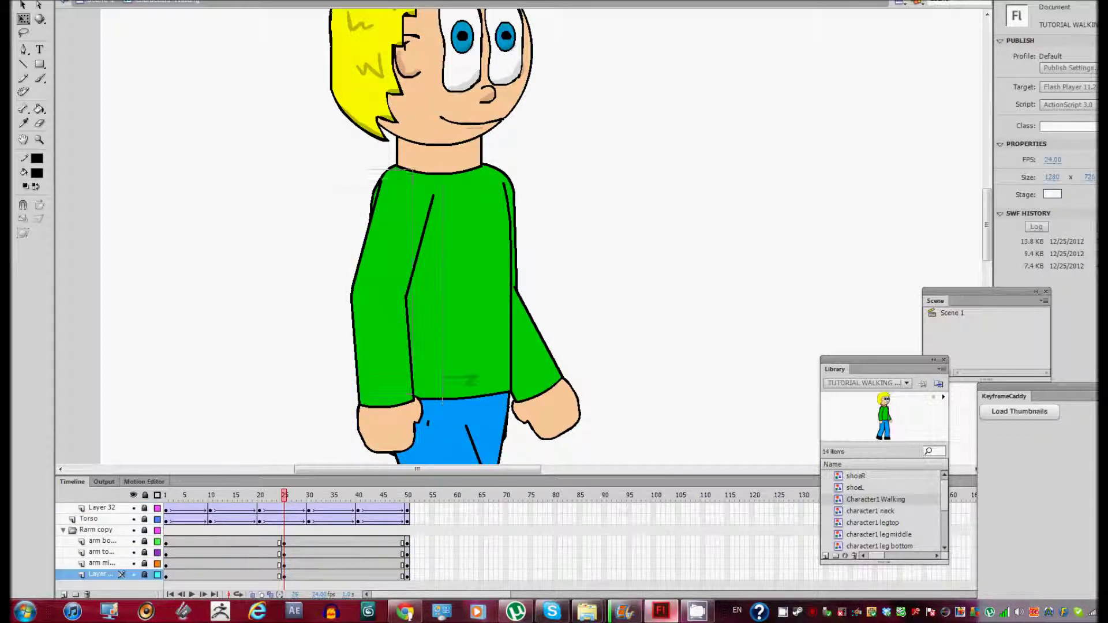
key("ctrl+z")
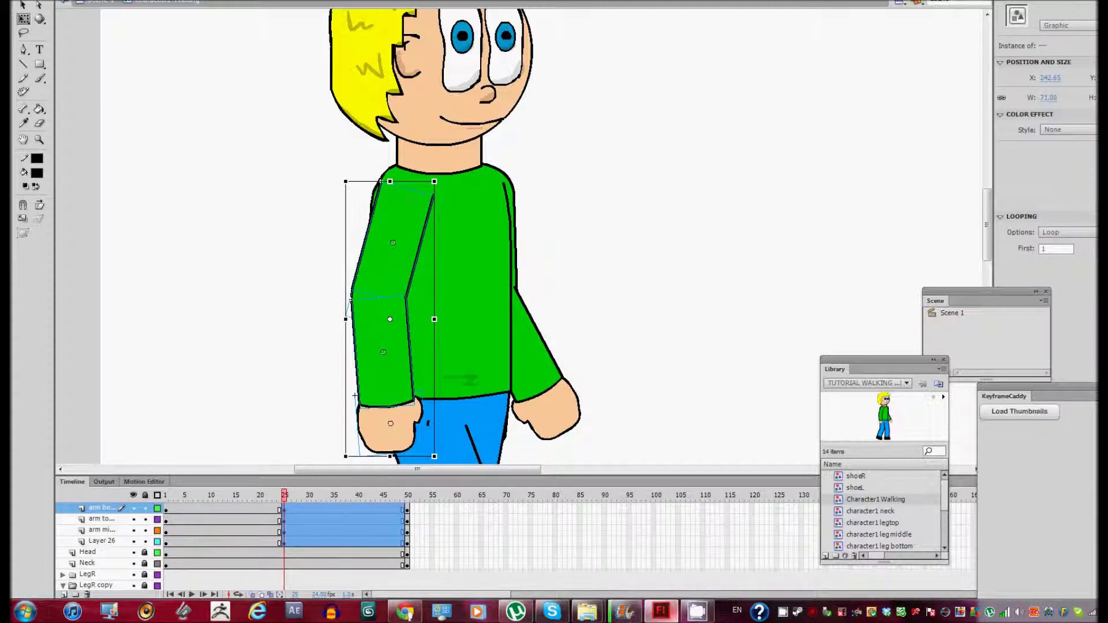
left_click_drag(345, 456, 402, 461)
key("F6")
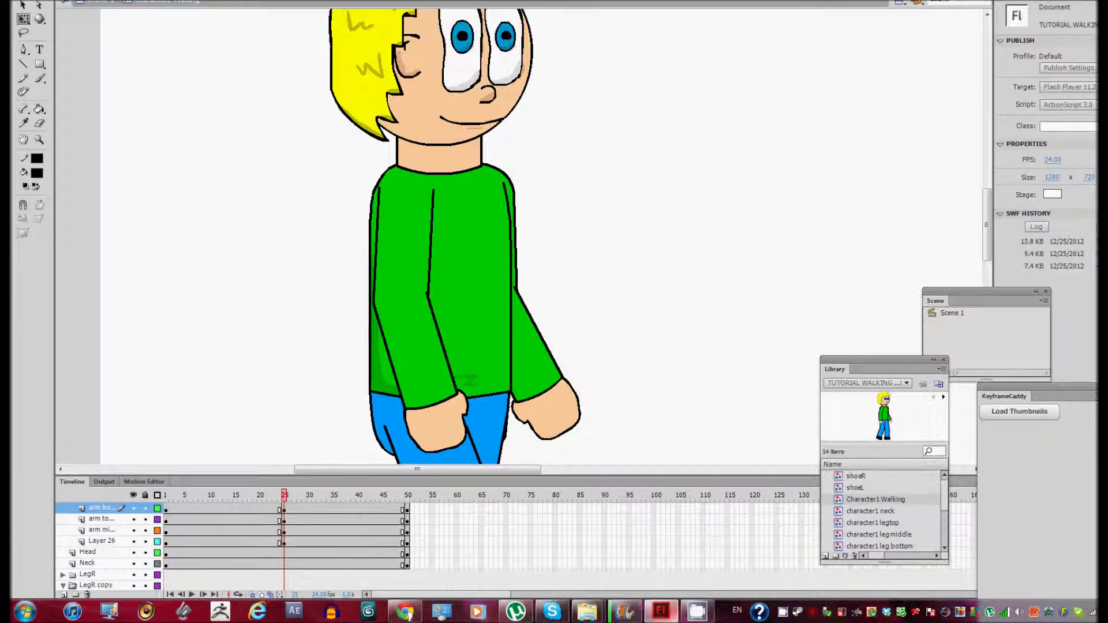
- Rename the Rarm copy folder to LARM
scroll(109, 545, "down", 3)
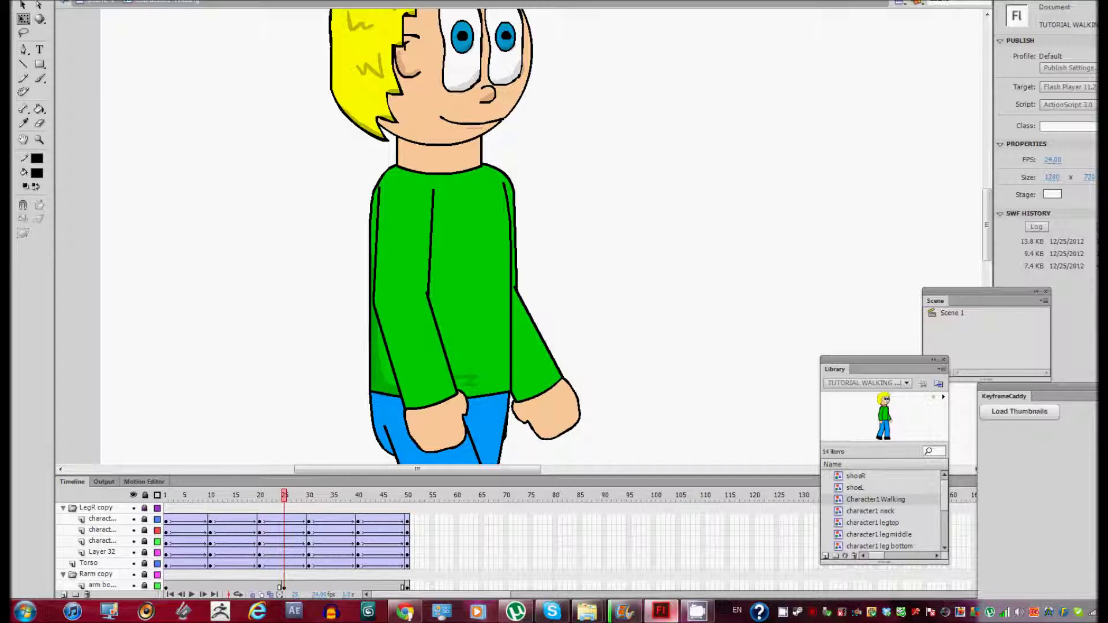
scroll(109, 545, "down", 1)
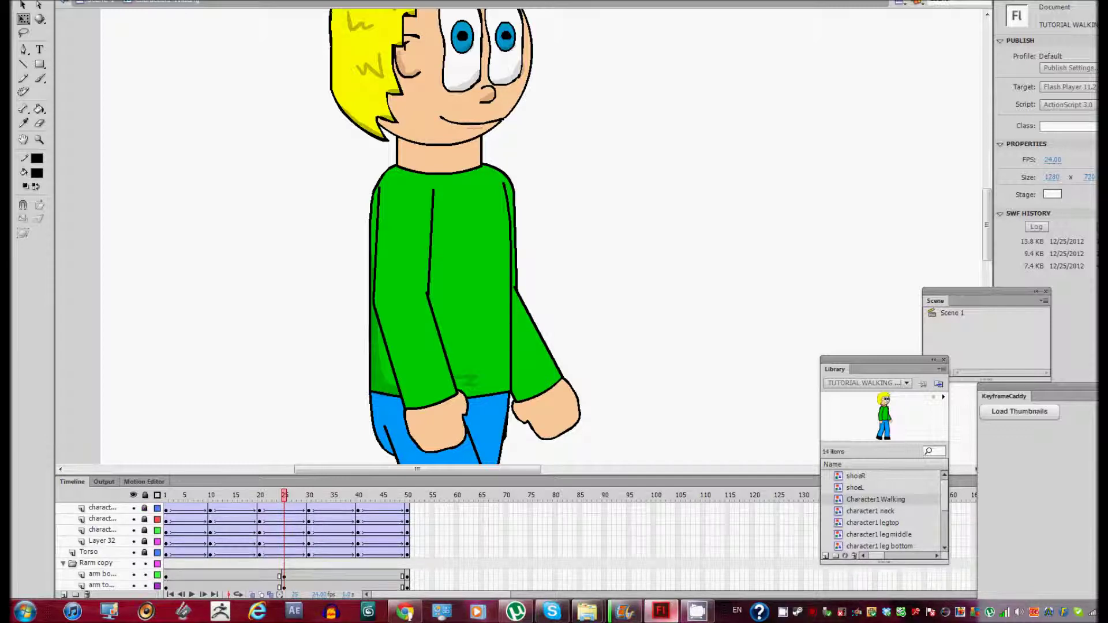
left_click(536, 346)
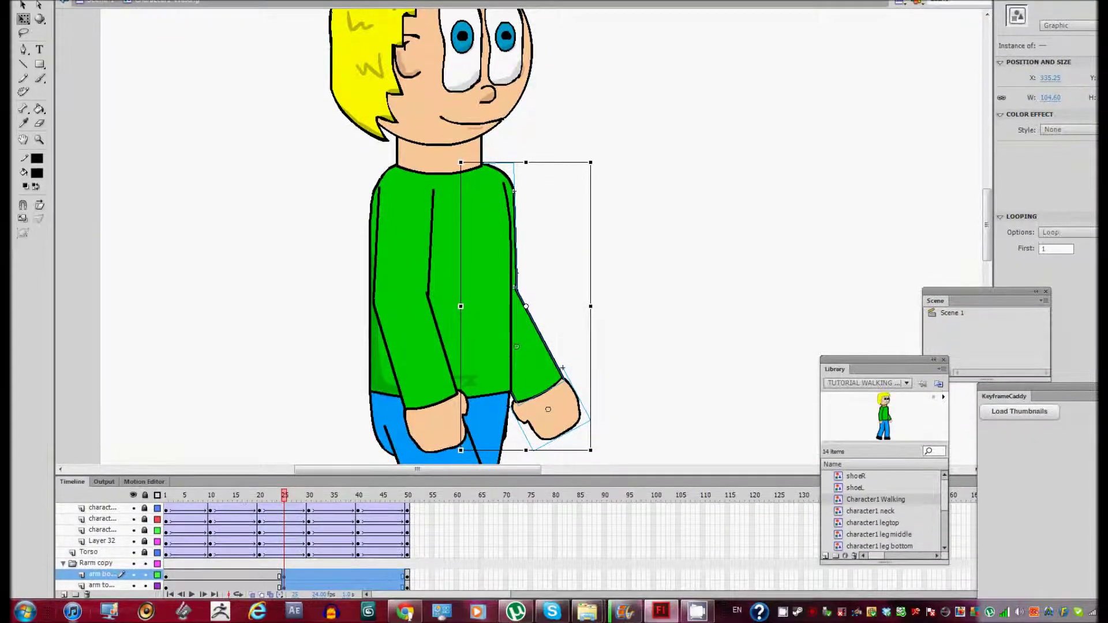
left_click(96, 562)
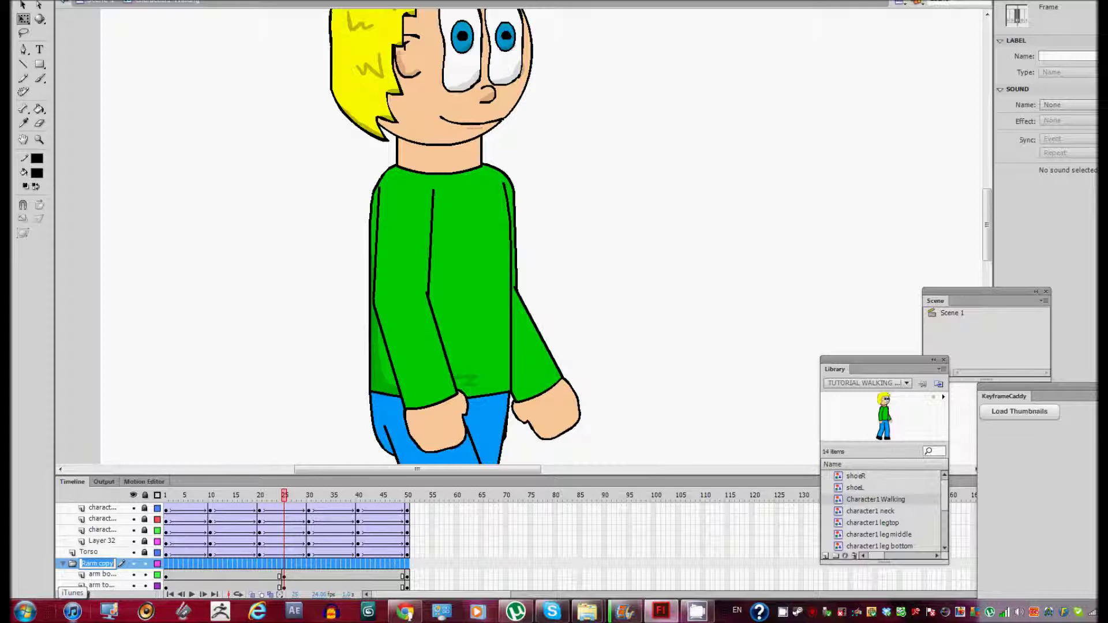
key("Return")
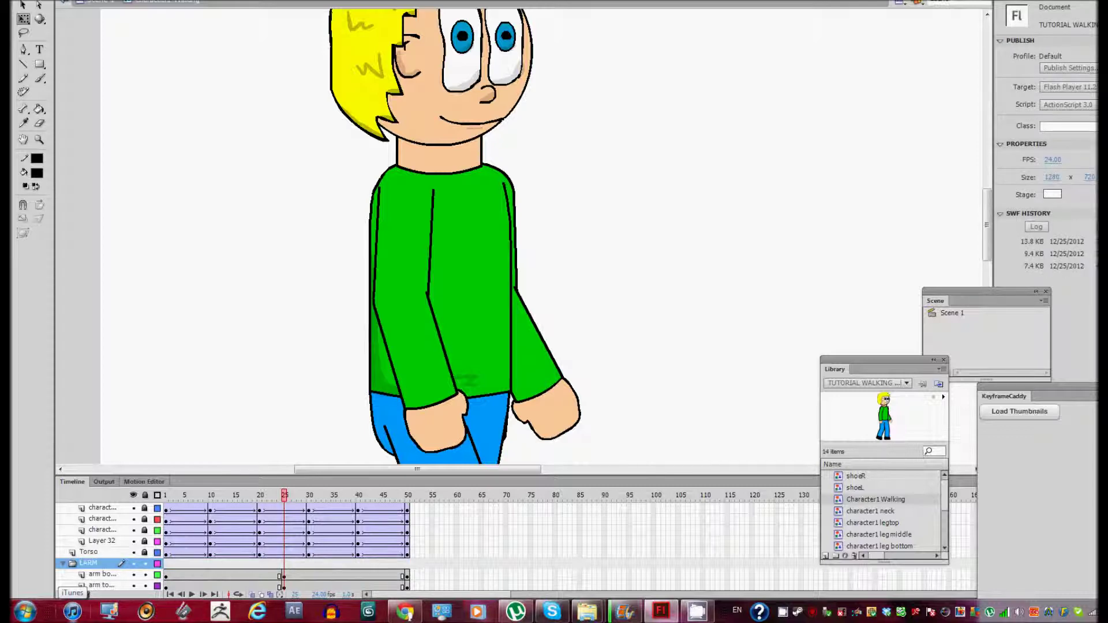
- Set the left arm's rotation point at the shoulder and swing the arm back
left_click(92, 562)
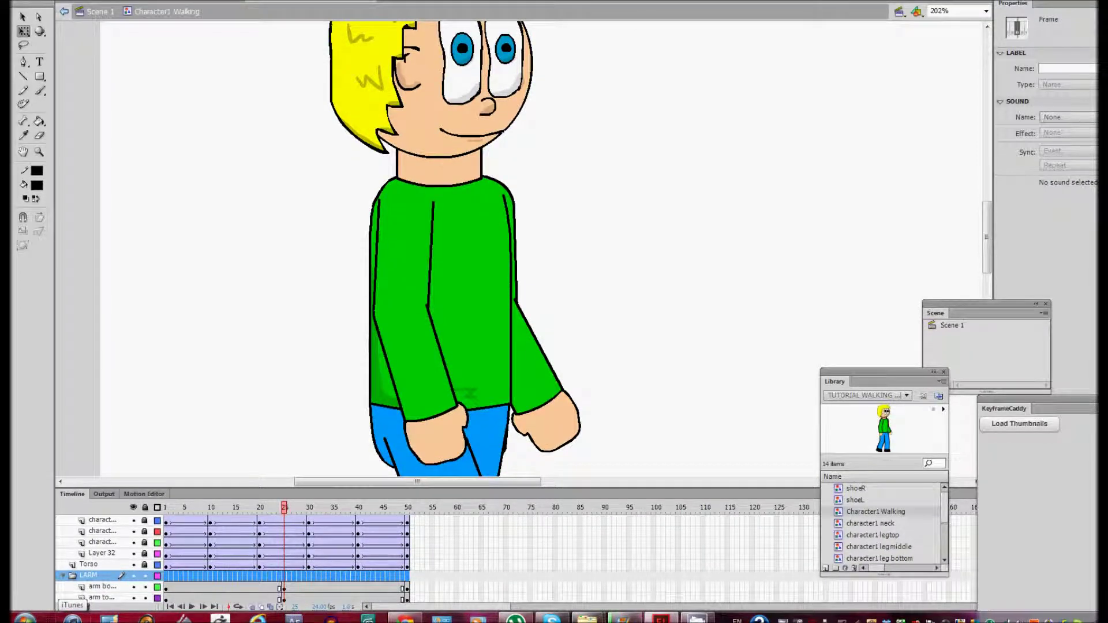
left_click(543, 346)
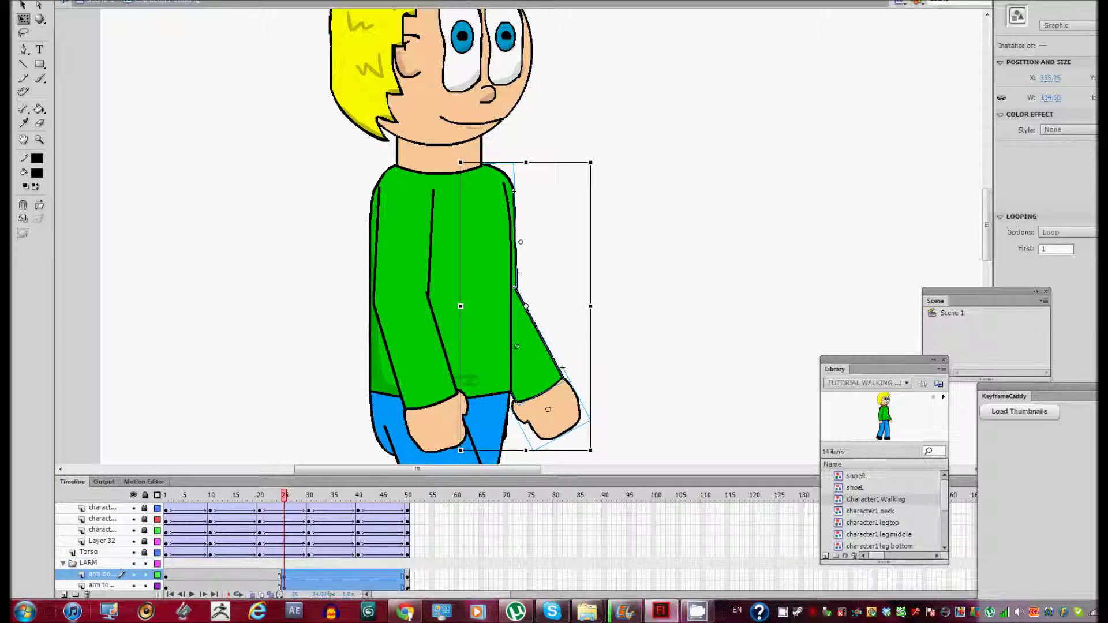
left_click_drag(491, 181, 490, 183)
left_click_drag(590, 462, 551, 472)
left_click(692, 260)
- Play the walk cycle from frame 25 through frame 50
scroll(692, 260, "down", 3)
scroll(519, 259, "up", 4)
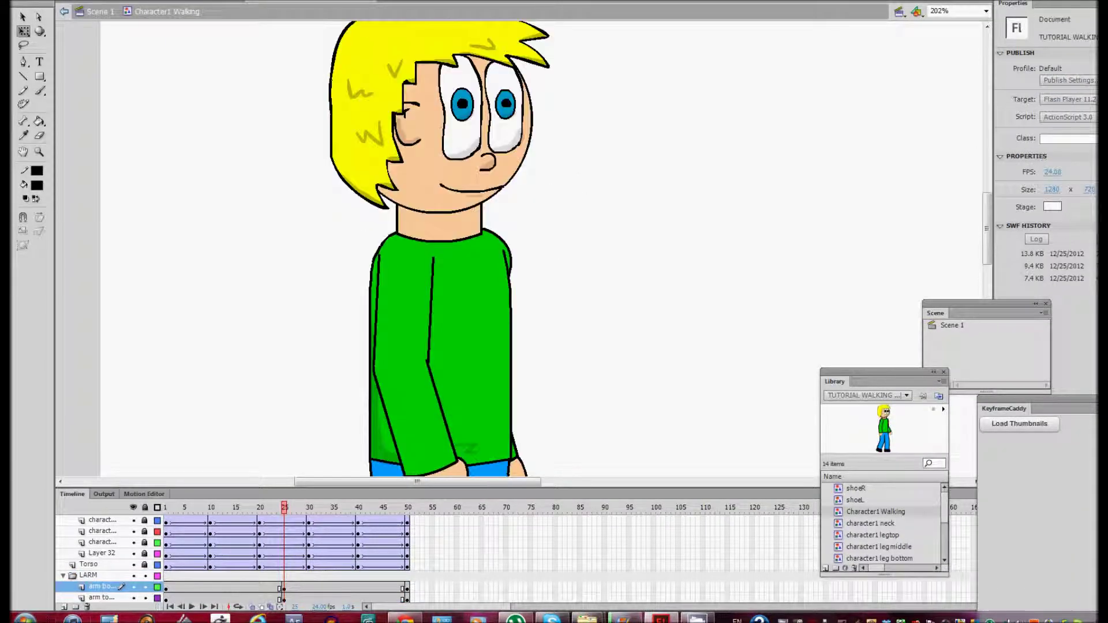
scroll(520, 259, "down", 2)
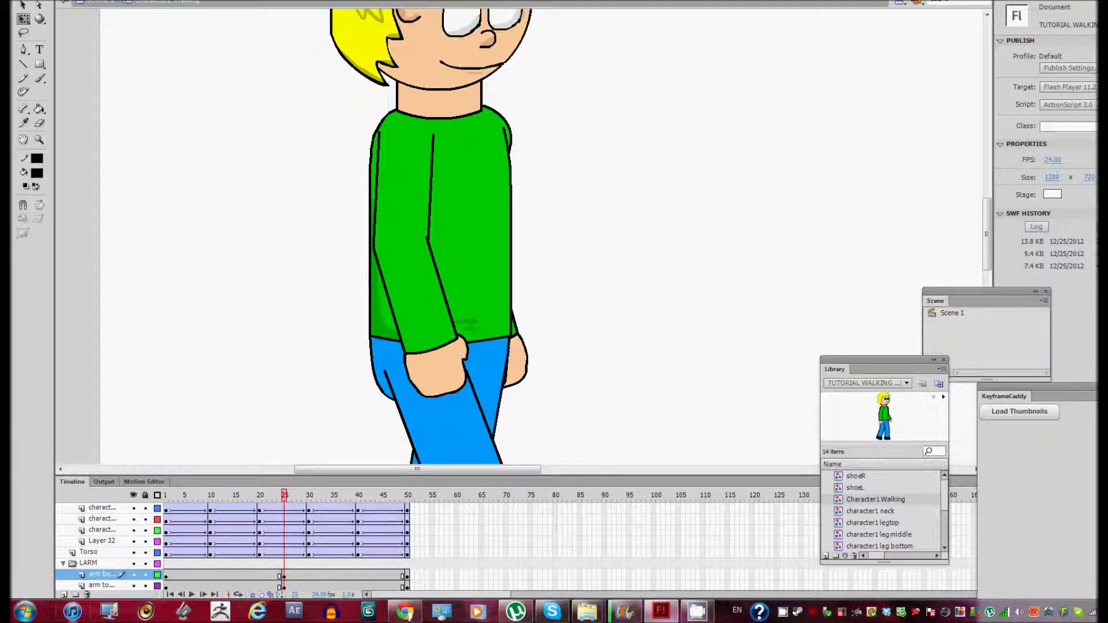
key("Return")
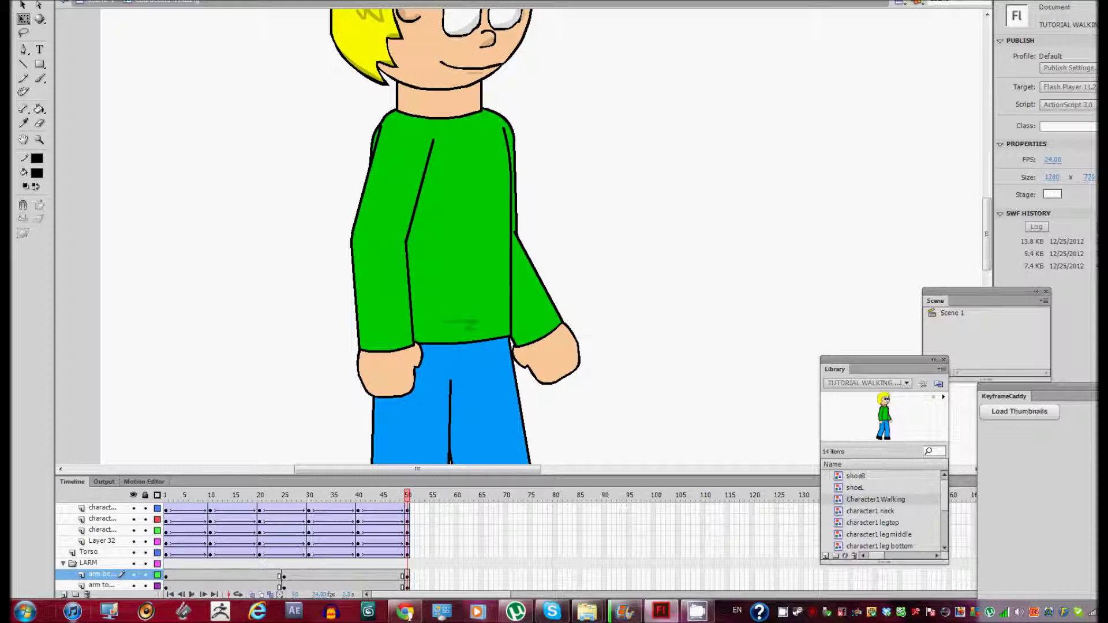
scroll(231, 542, "down", 3)
- Add classic tweens to the right-arm layers, removing extra frames 12–35 and tweening Layer 26
left_click_drag(205, 519, 340, 552)
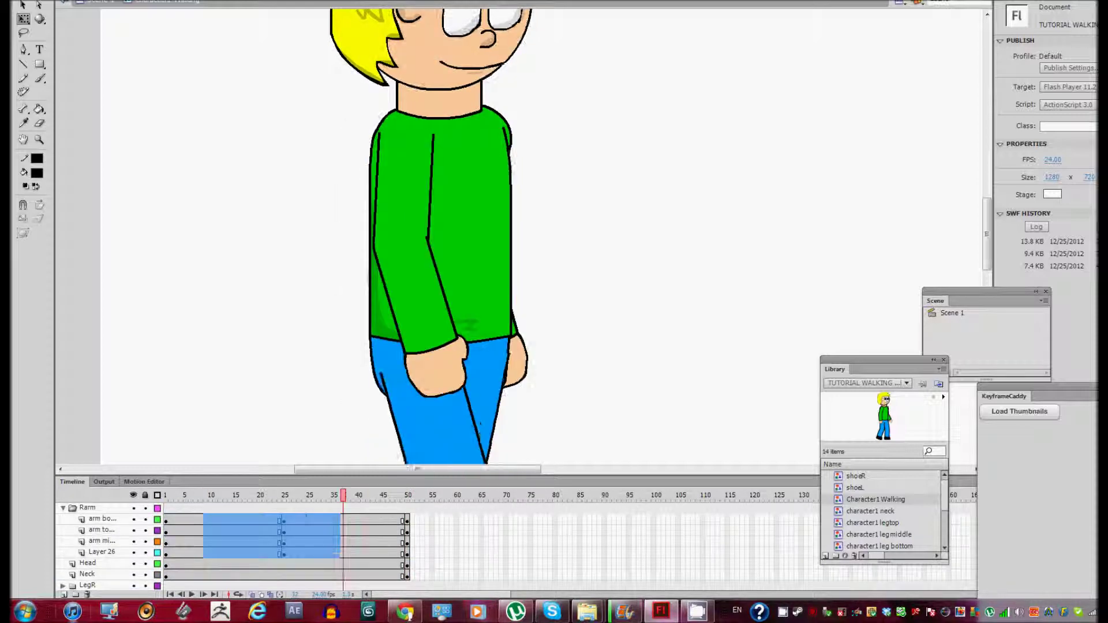
right_click(342, 551)
left_click(398, 255)
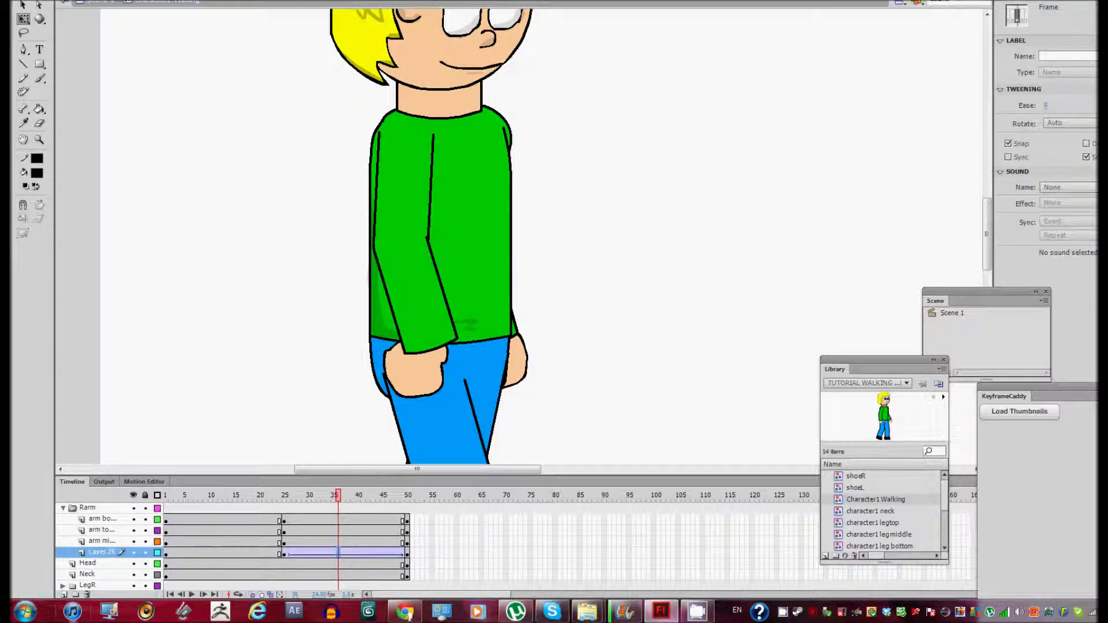
left_click_drag(233, 519, 334, 542)
right_click(334, 542)
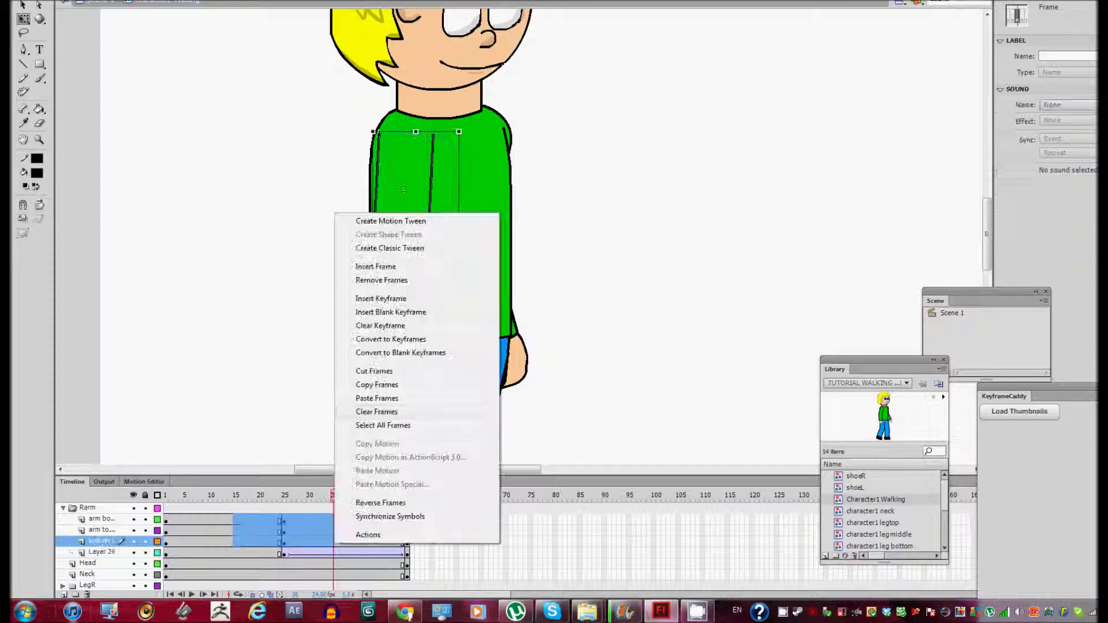
left_click(398, 280)
left_click(244, 553)
right_click(245, 552)
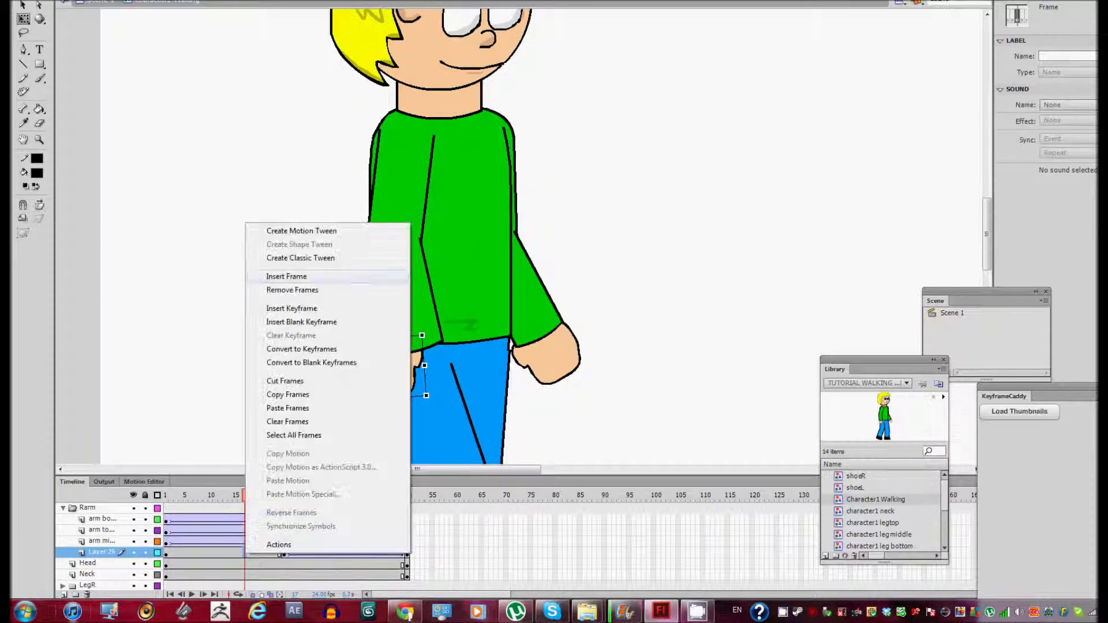
left_click(300, 258)
- Adjust the left-arm frames and tween them across frames 25–50, then play to check the swing
scroll(231, 543, "down", 3)
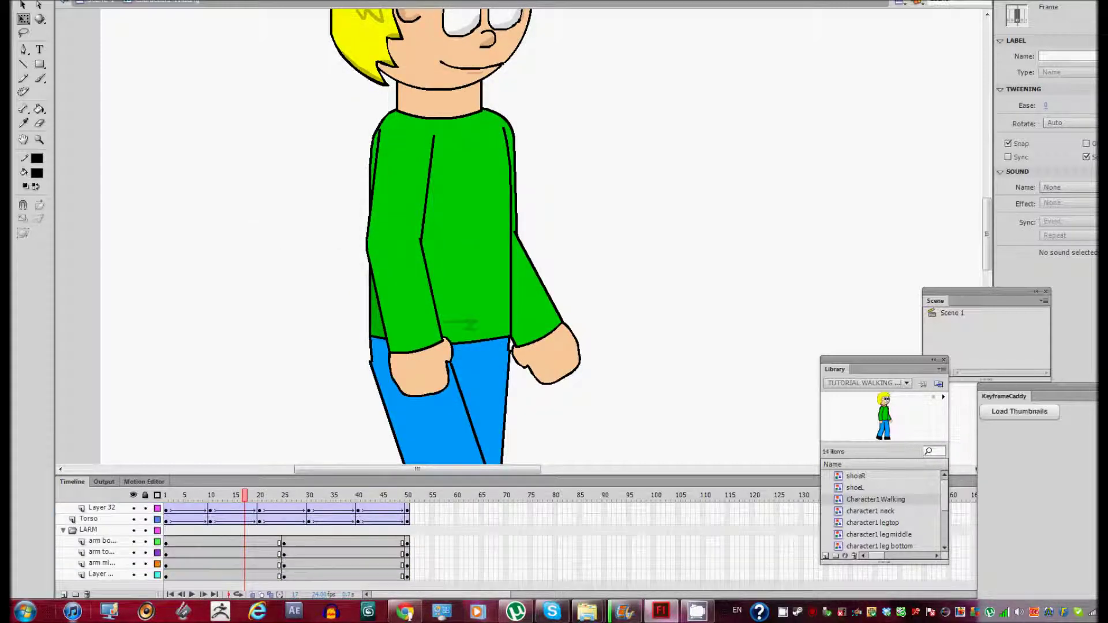
left_click_drag(209, 541, 247, 574)
right_click(247, 574)
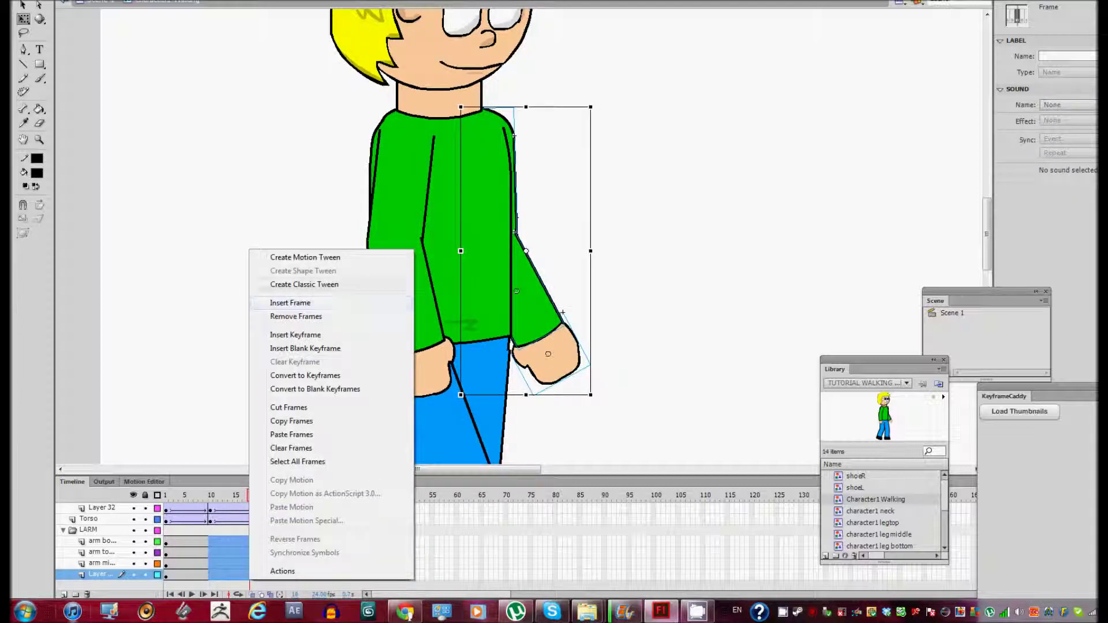
left_click(290, 303)
left_click_drag(310, 540, 342, 574)
right_click(341, 563)
left_click(370, 325)
right_click(342, 559)
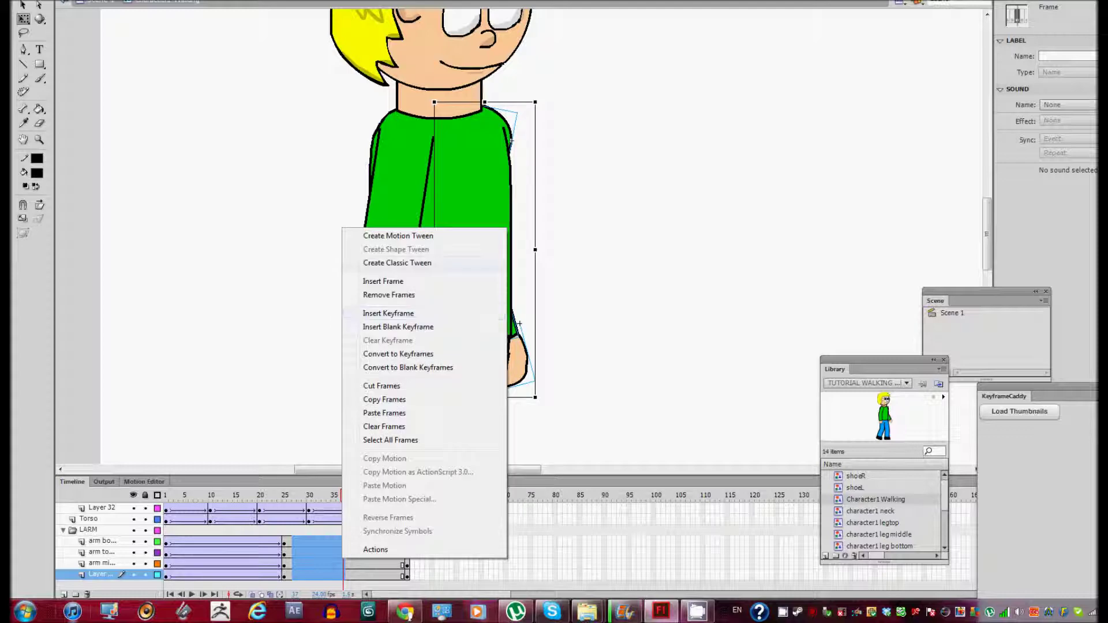
left_click(397, 263)
key("Return")
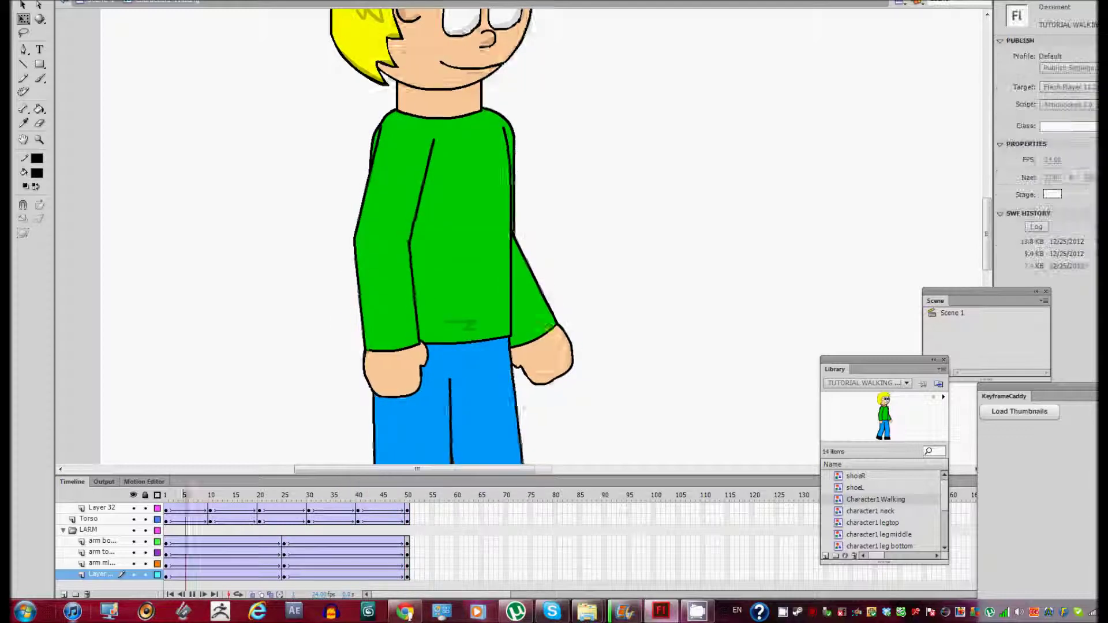
scroll(542, 236, "down", 5)
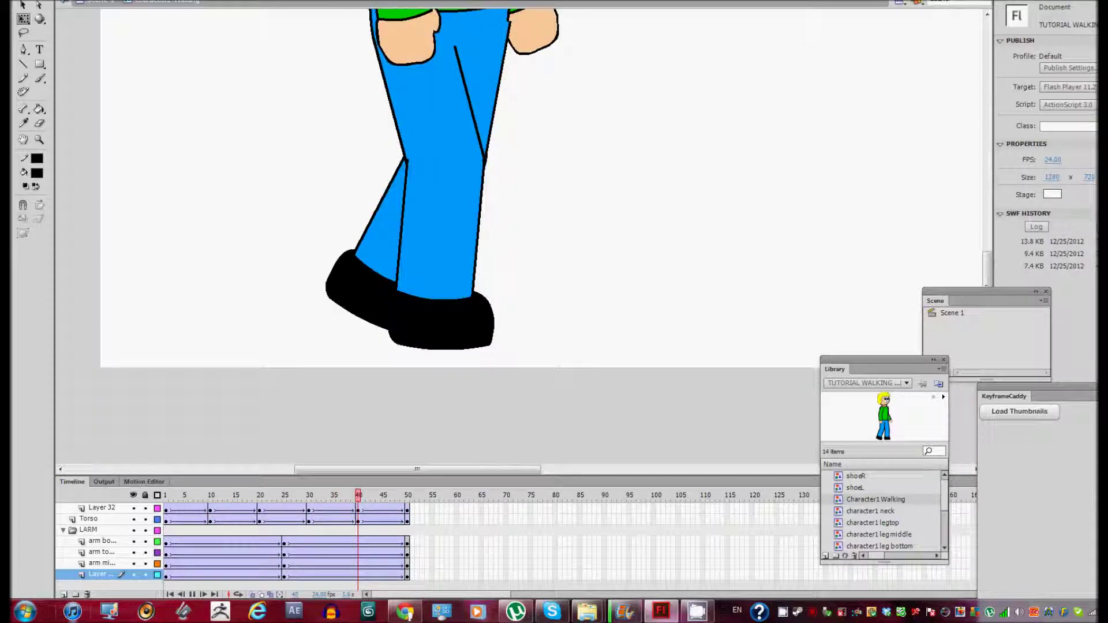
scroll(542, 237, "up", 5)
key("ctrl+Return")
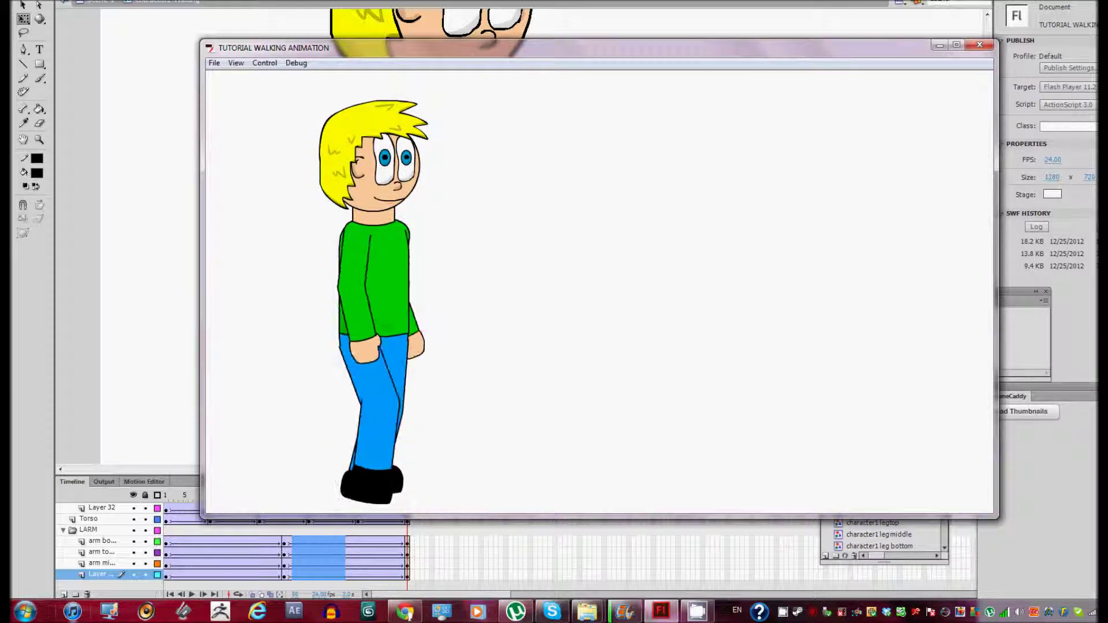
key("ctrl+w")
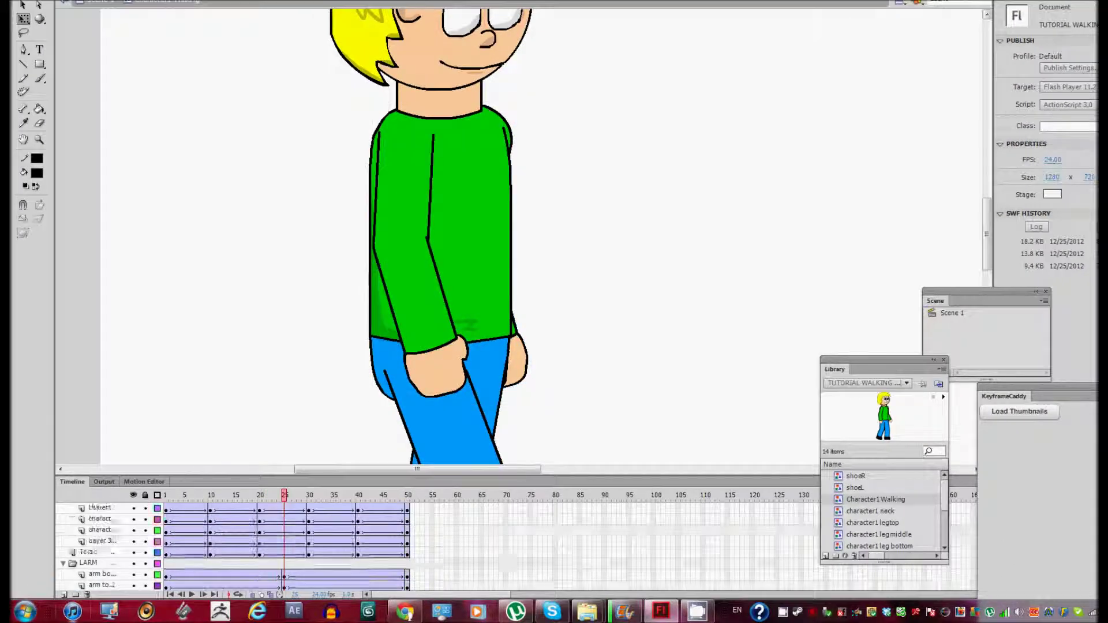
scroll(231, 542, "up", 3)
- At frame 25, rotate the right arm forward and re-pose a left-arm piece, then play
left_click(288, 519)
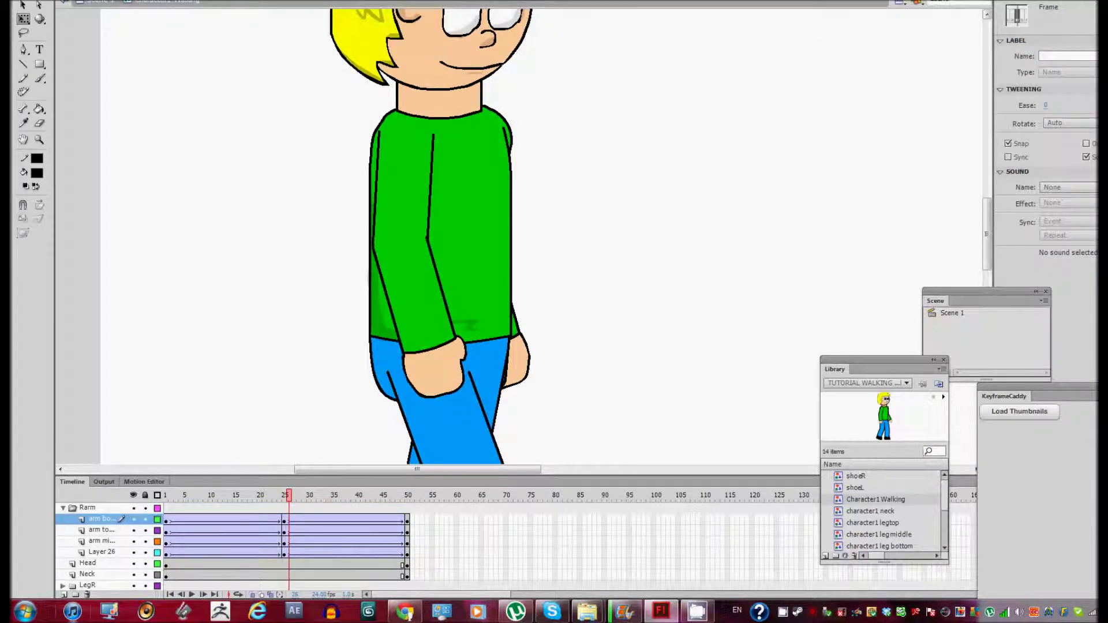
key("comma")
left_click(398, 345)
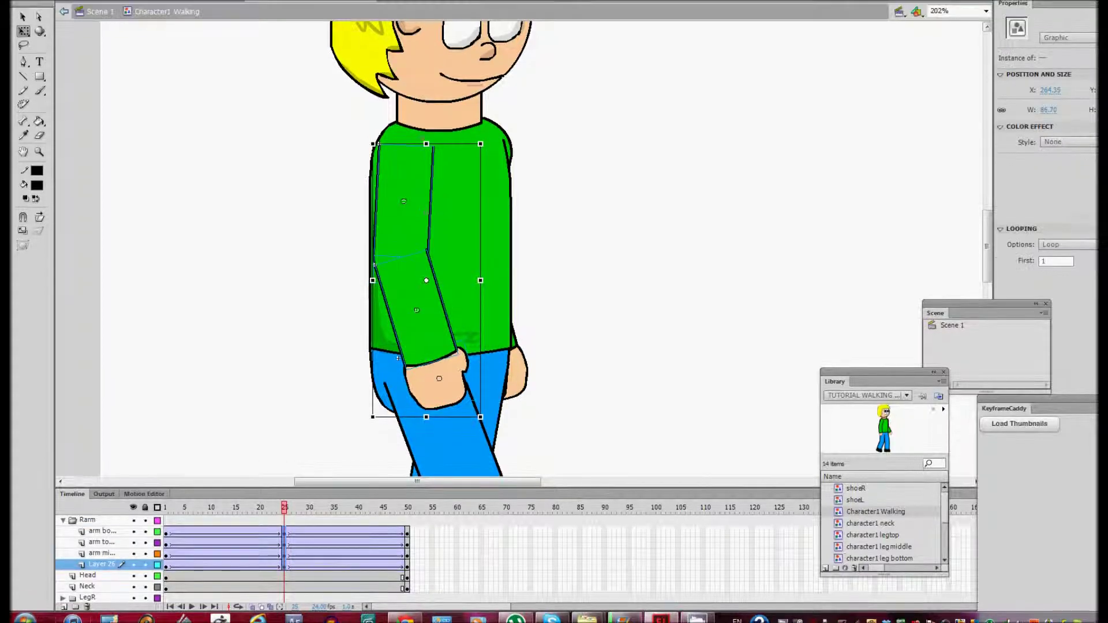
left_click_drag(375, 406, 392, 406)
left_click_drag(497, 439, 521, 431)
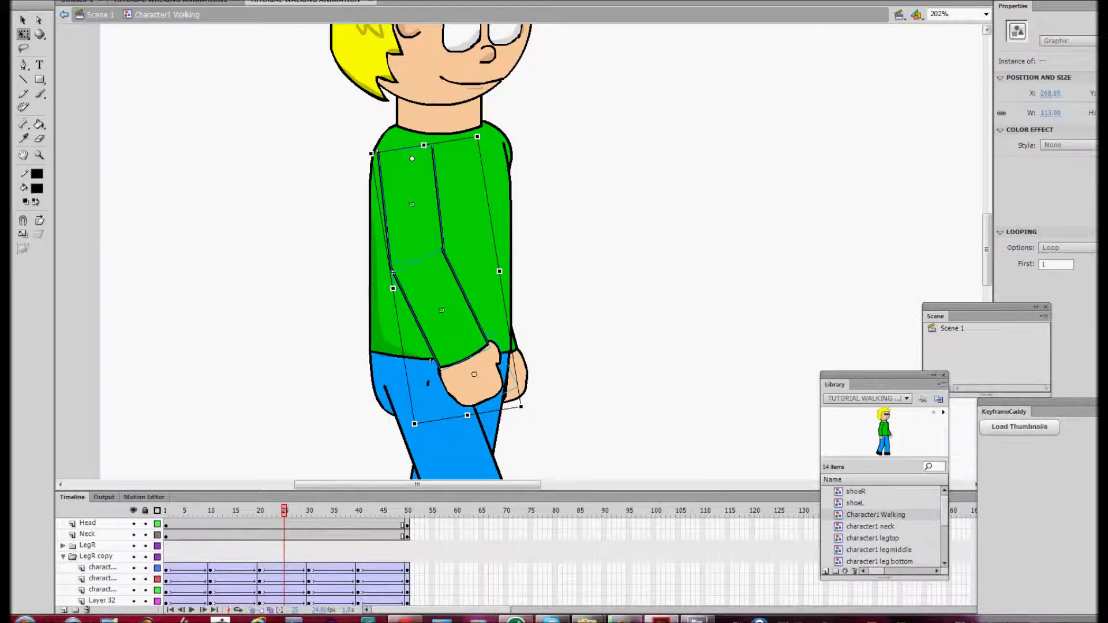
scroll(231, 556, "down", 3)
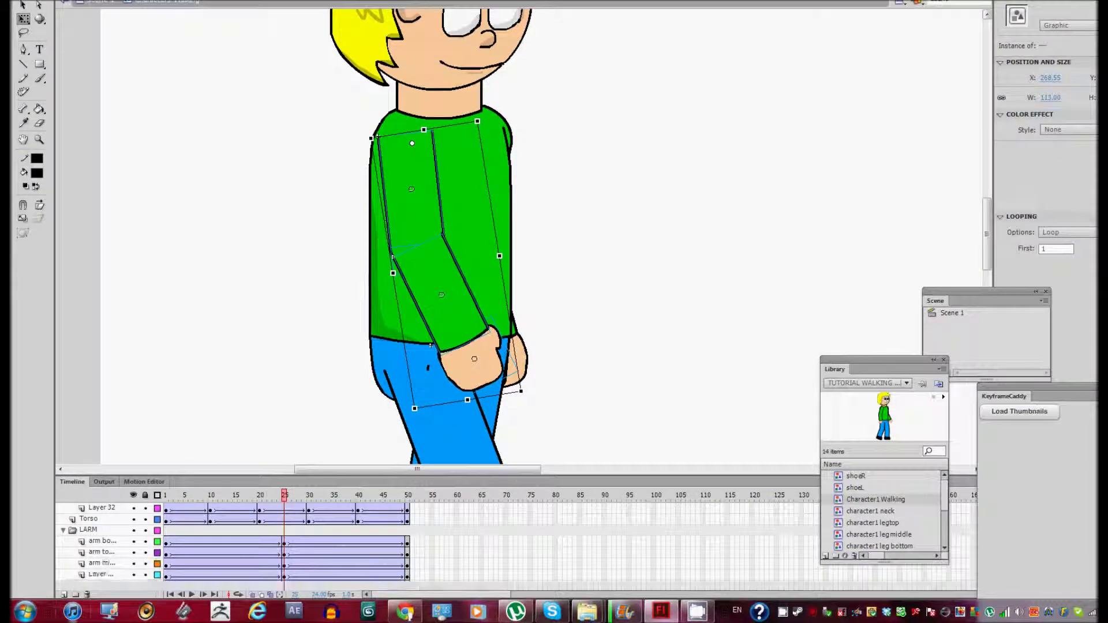
left_click(284, 575)
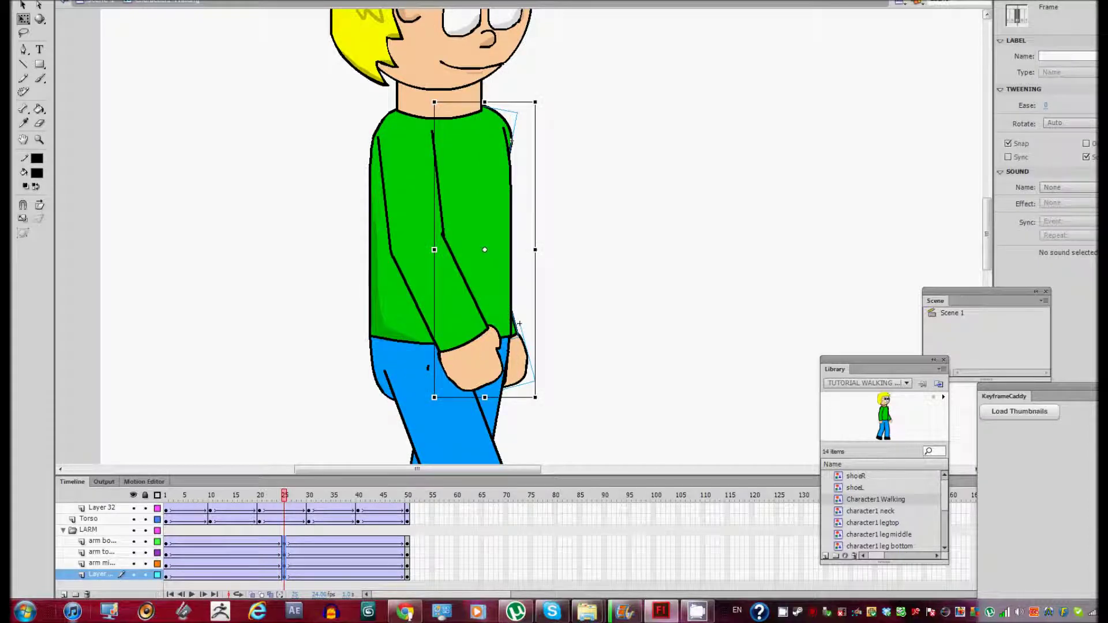
left_click(510, 191)
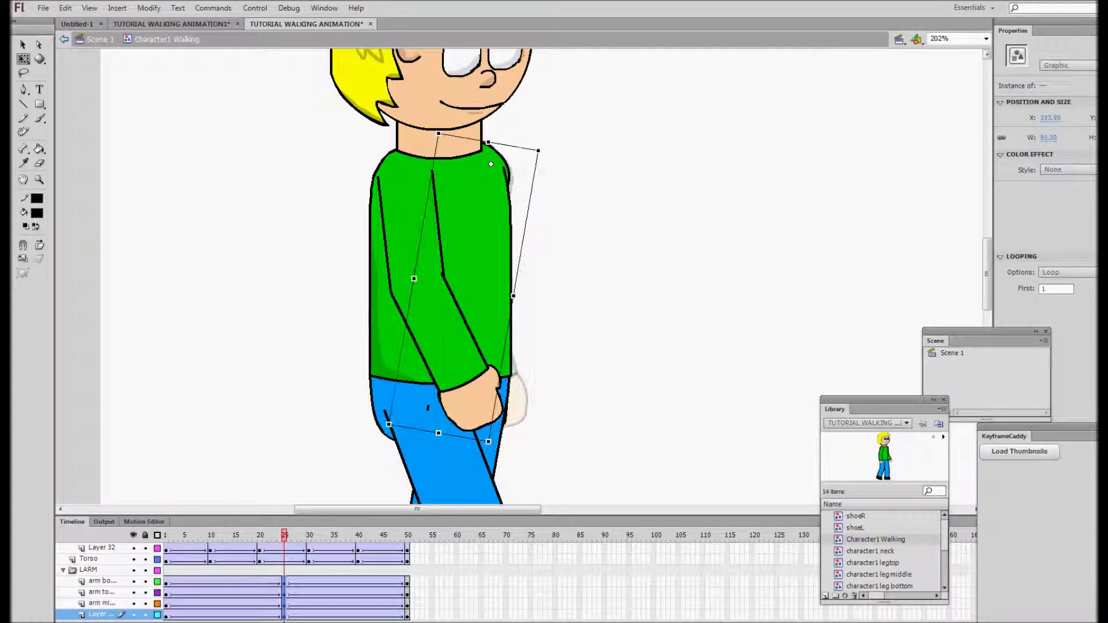
left_click_drag(488, 441, 482, 435)
key("Return")
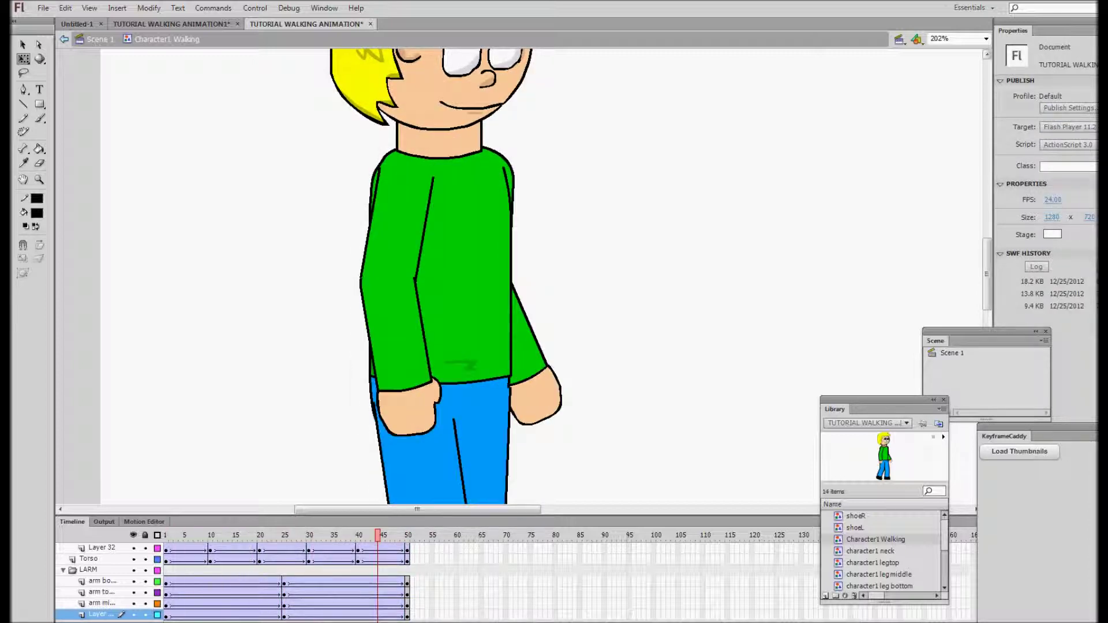
- At frame 50, pivot the right arm at the shoulder and rotate it back, undo, and replay
scroll(260, 583, "down", 3)
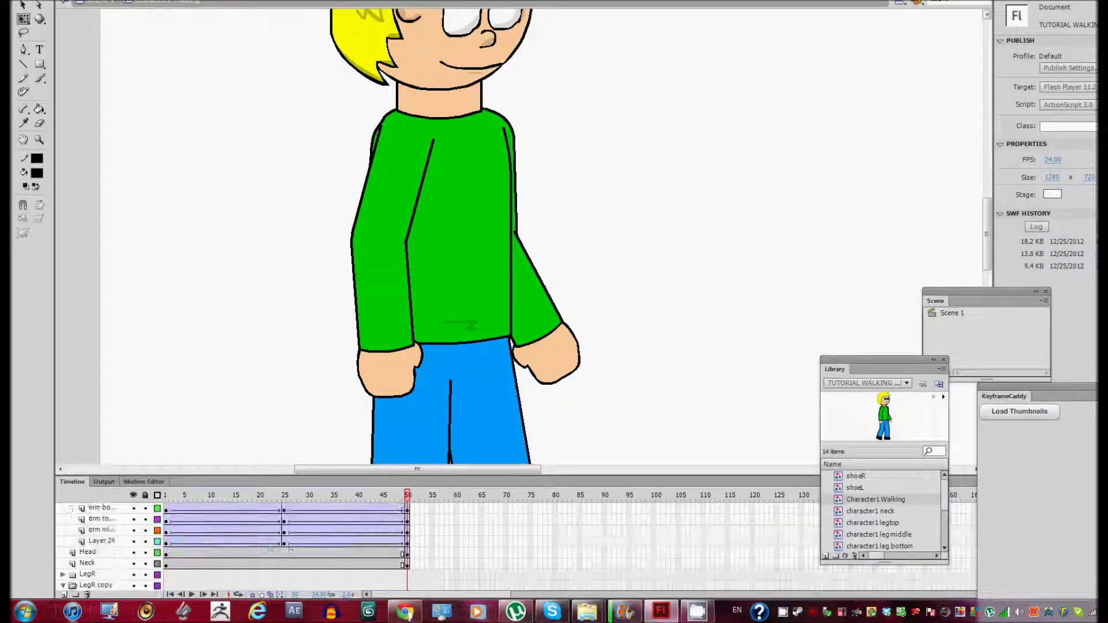
left_click(102, 552)
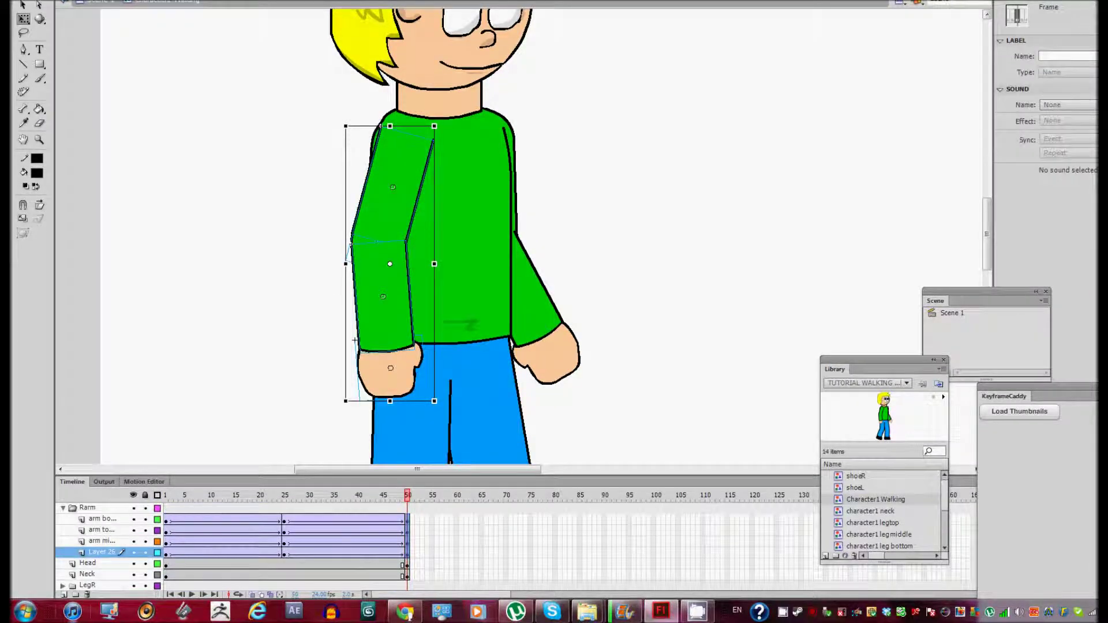
left_click_drag(390, 264, 407, 140)
left_click_drag(345, 404, 338, 373)
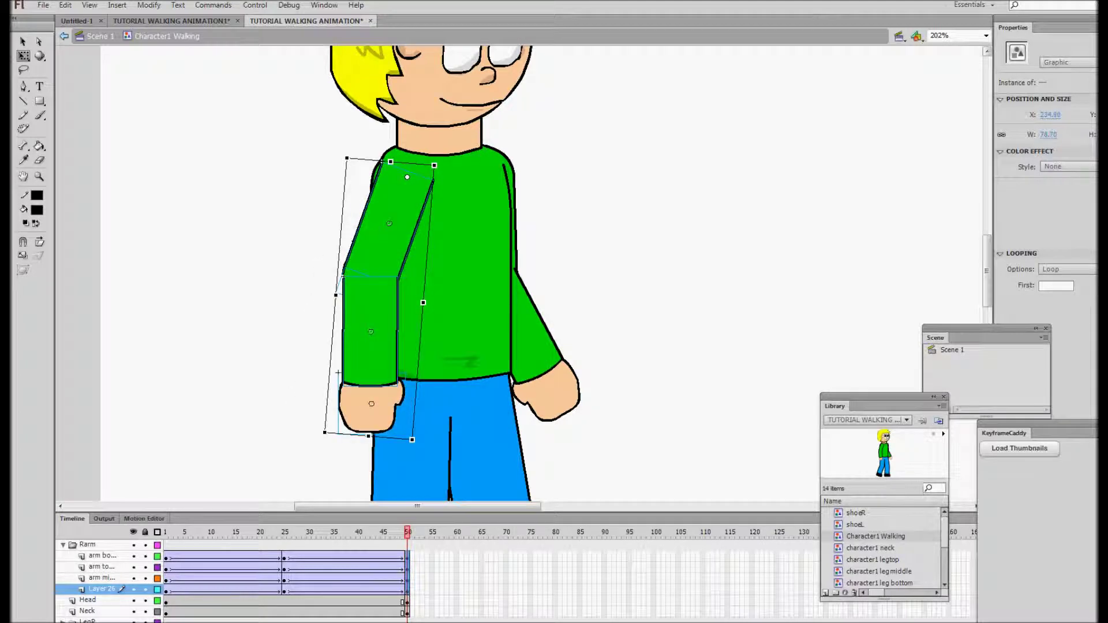
key("Escape")
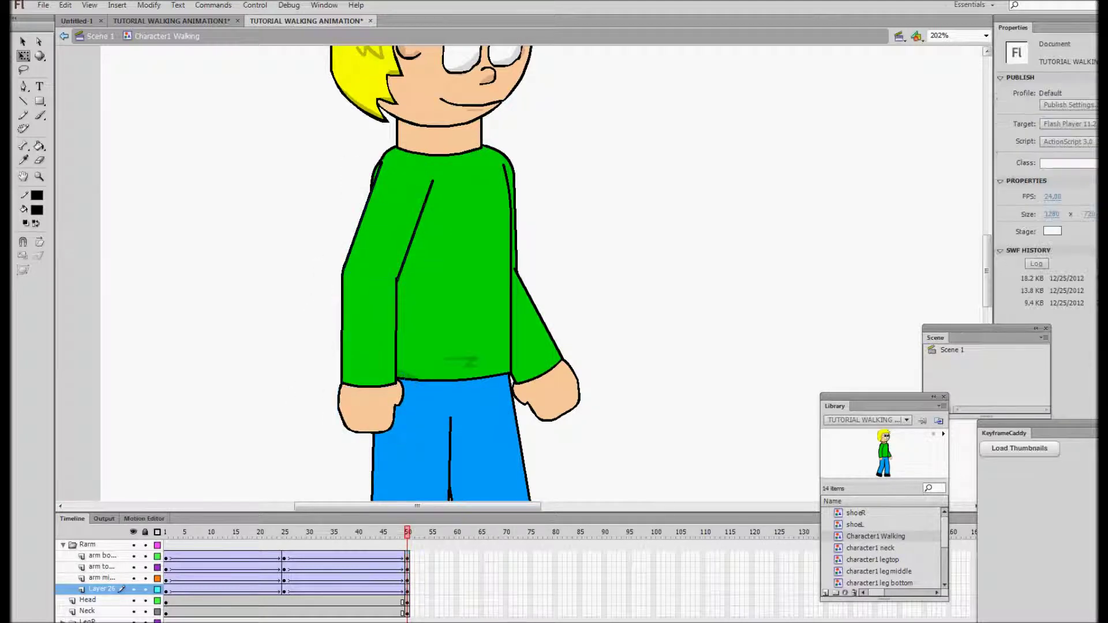
scroll(519, 272, "down", 3)
left_click(405, 556)
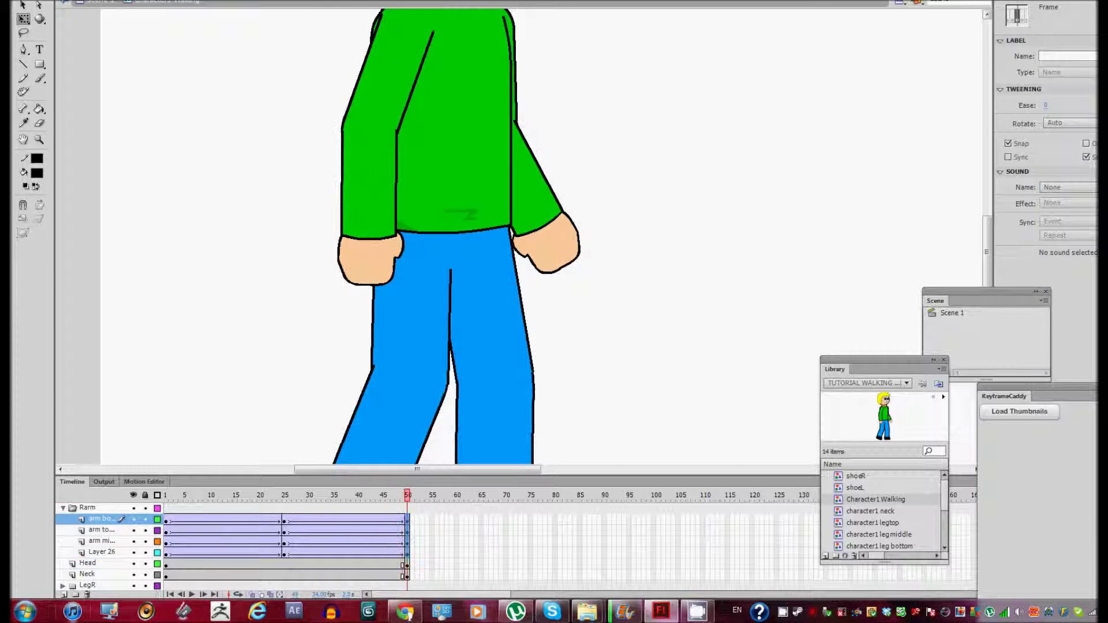
left_click(406, 553)
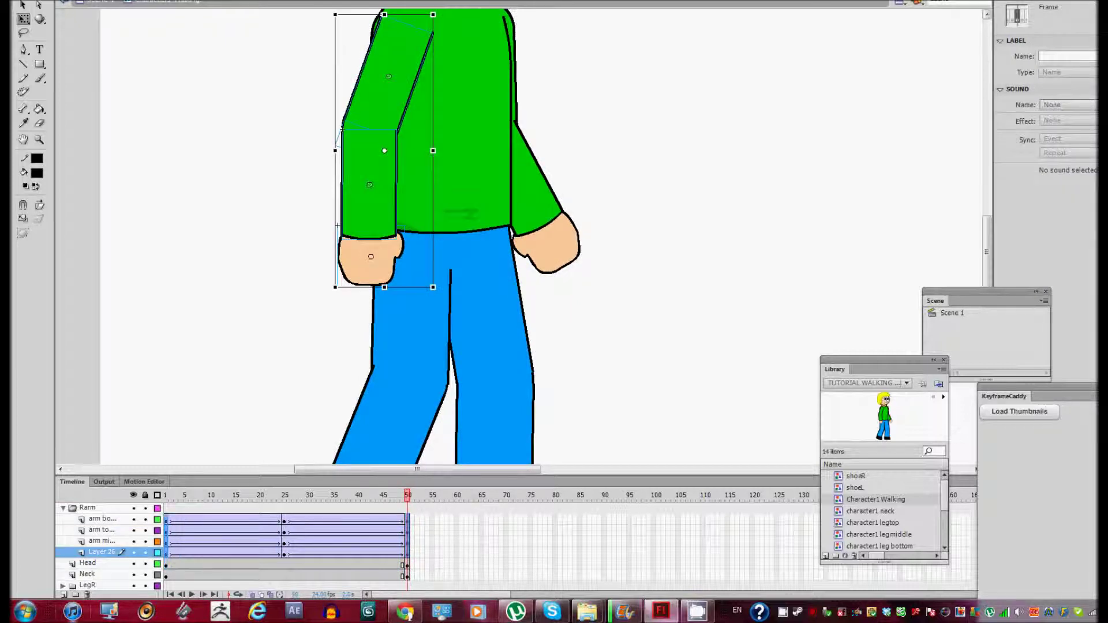
key("ctrl+z")
key("Return")
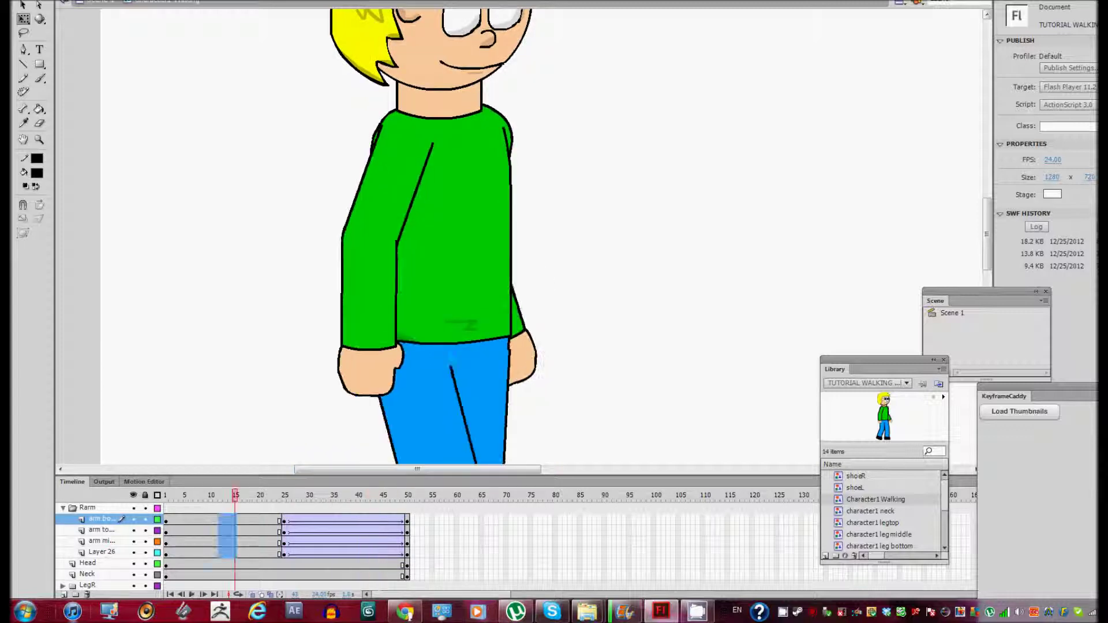
left_click(225, 553)
right_click(227, 552)
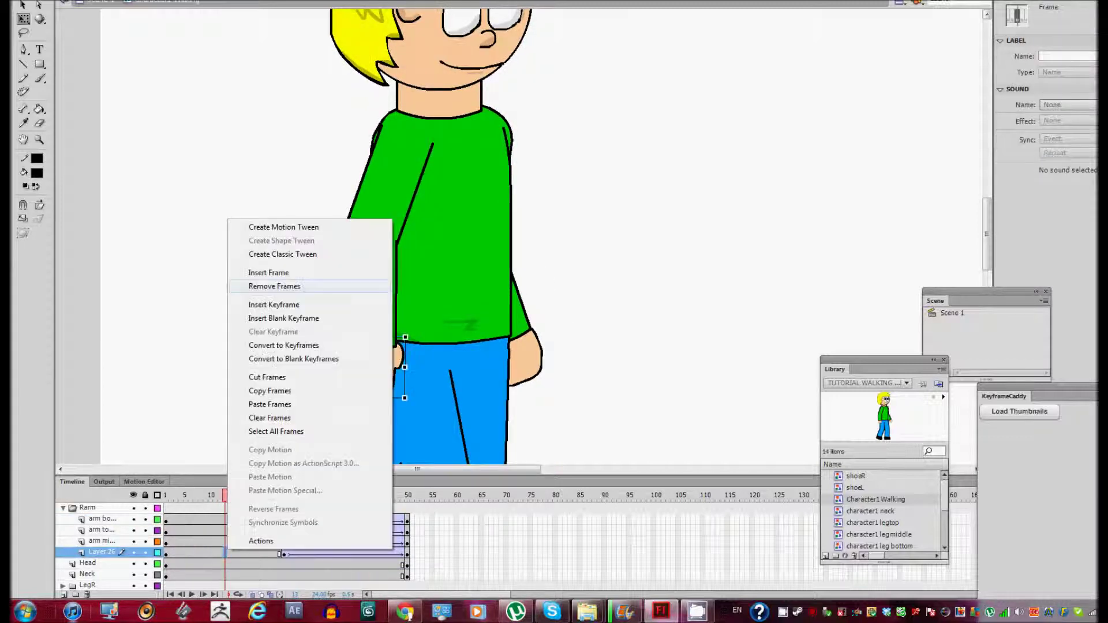
left_click(283, 254)
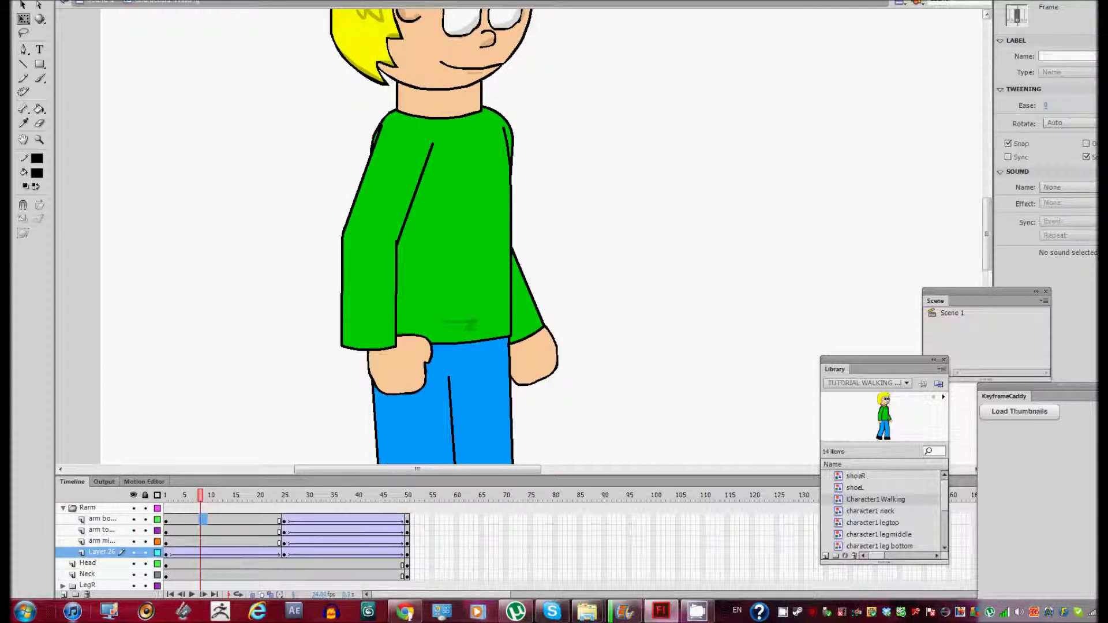
left_click_drag(220, 540, 196, 519)
right_click(222, 537)
left_click(271, 244)
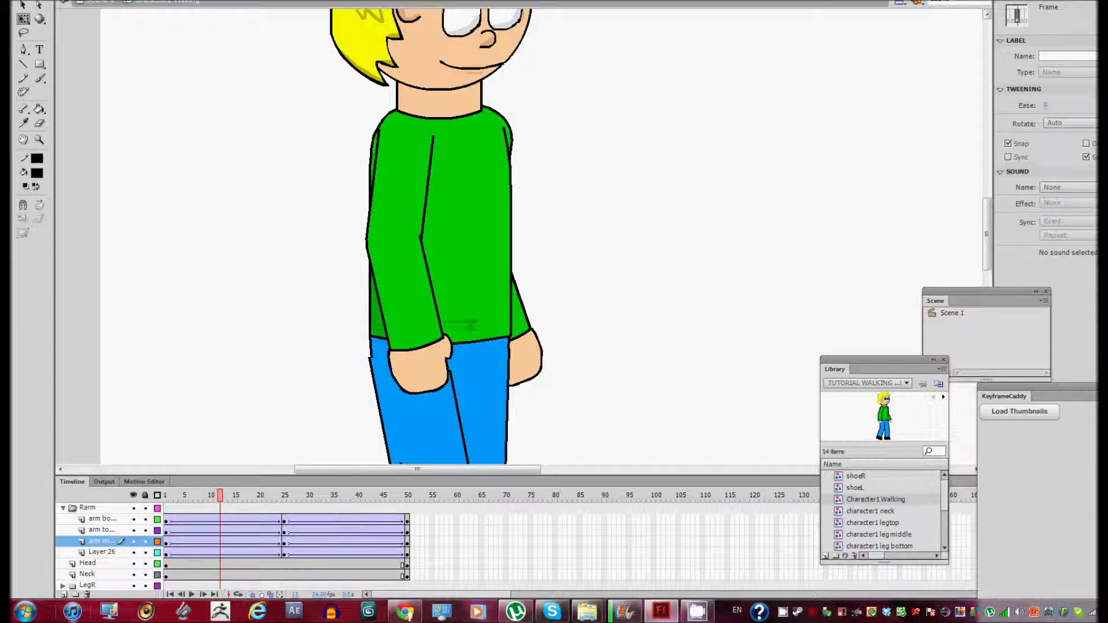
key("Return")
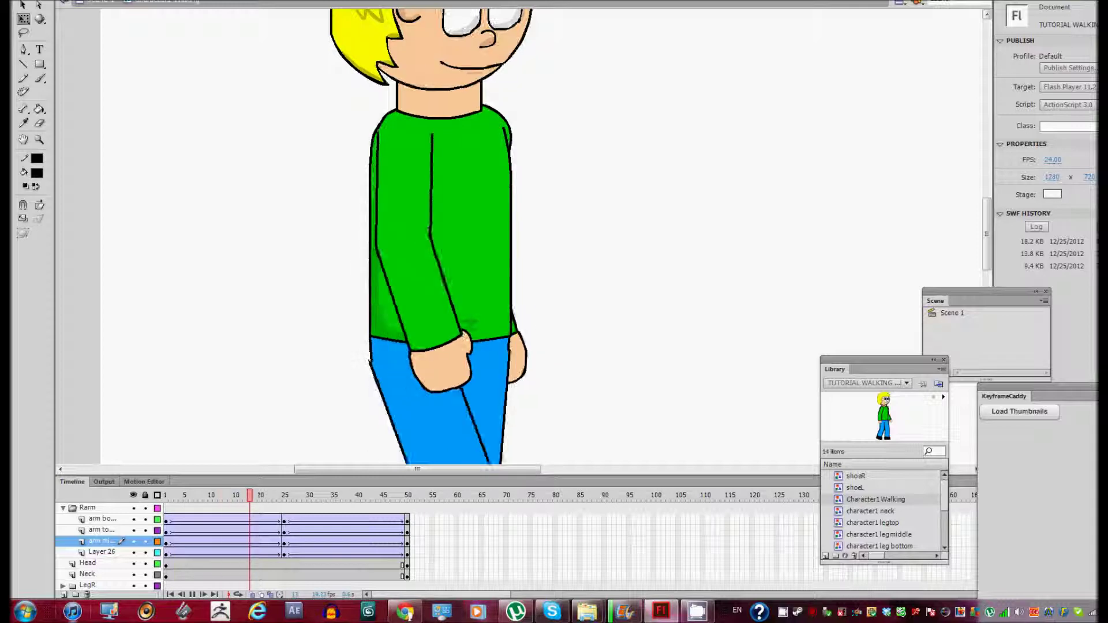
scroll(104, 545, "down", 3)
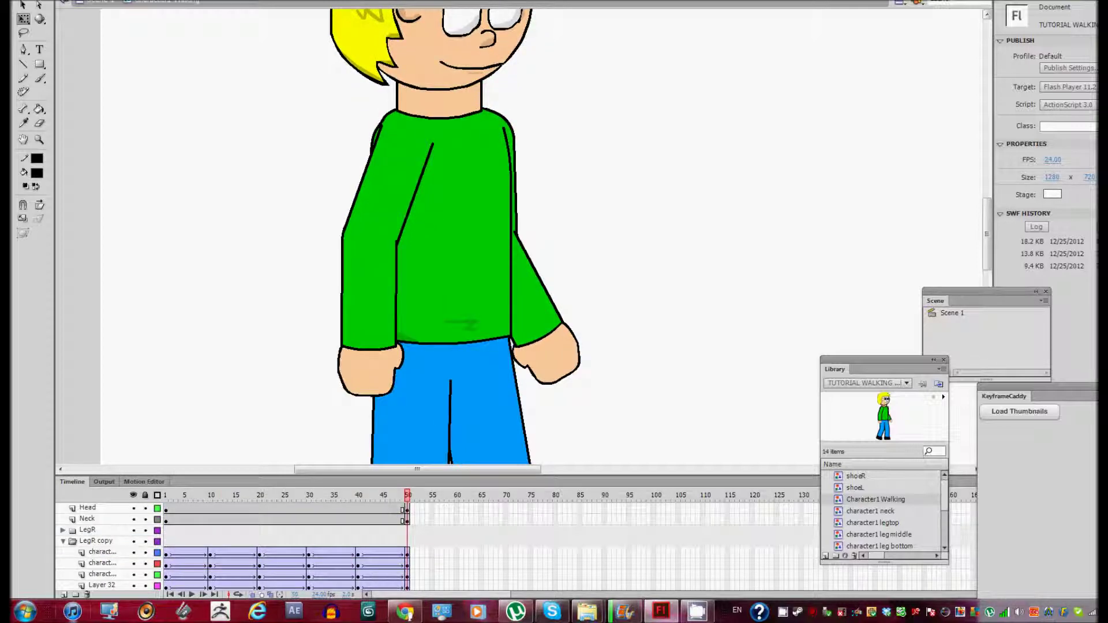
scroll(104, 545, "up", 2)
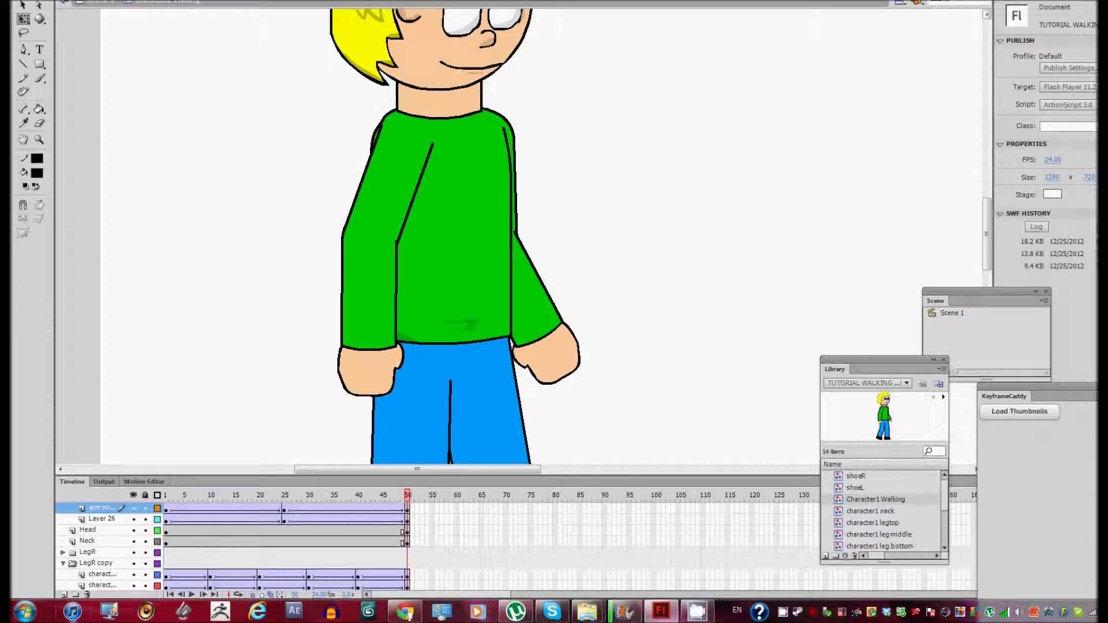
scroll(104, 545, "up", 5)
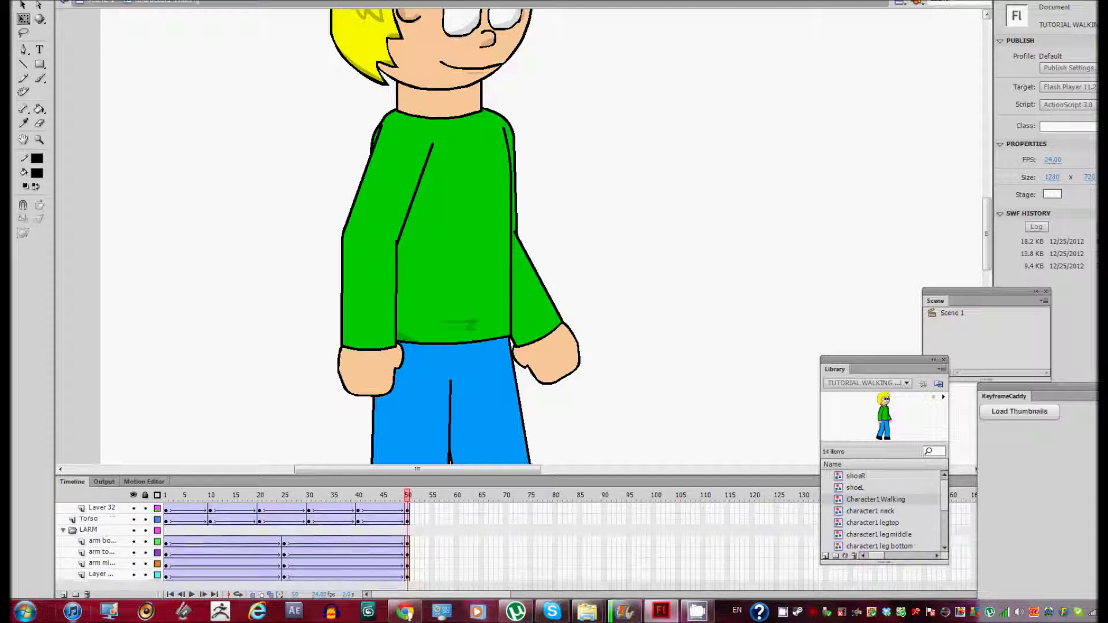
left_click(284, 575)
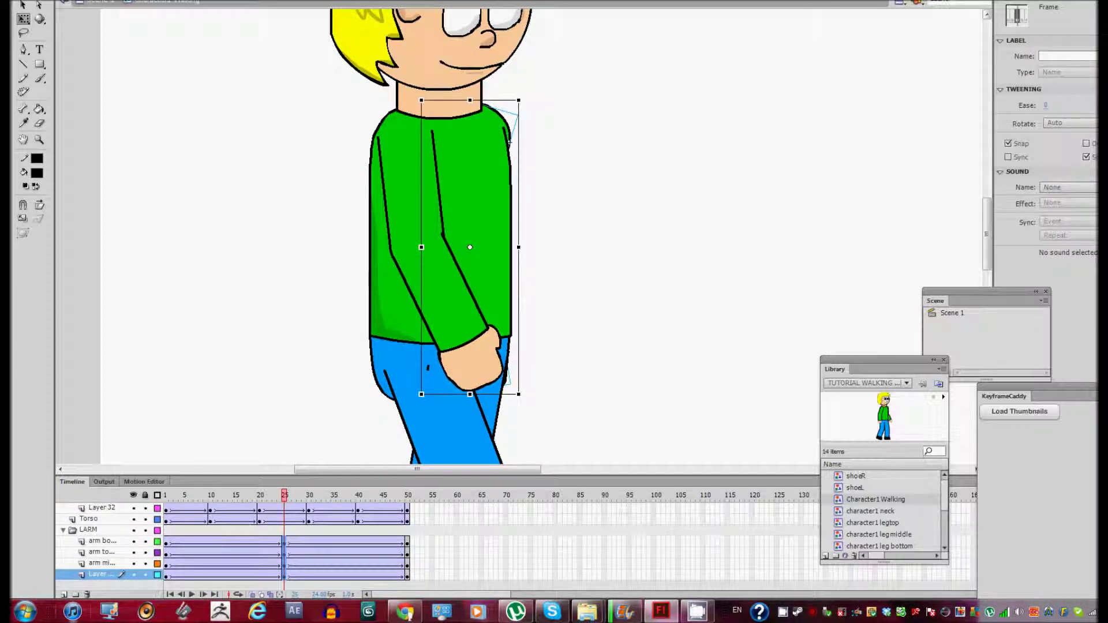
scroll(231, 545, "down", 7)
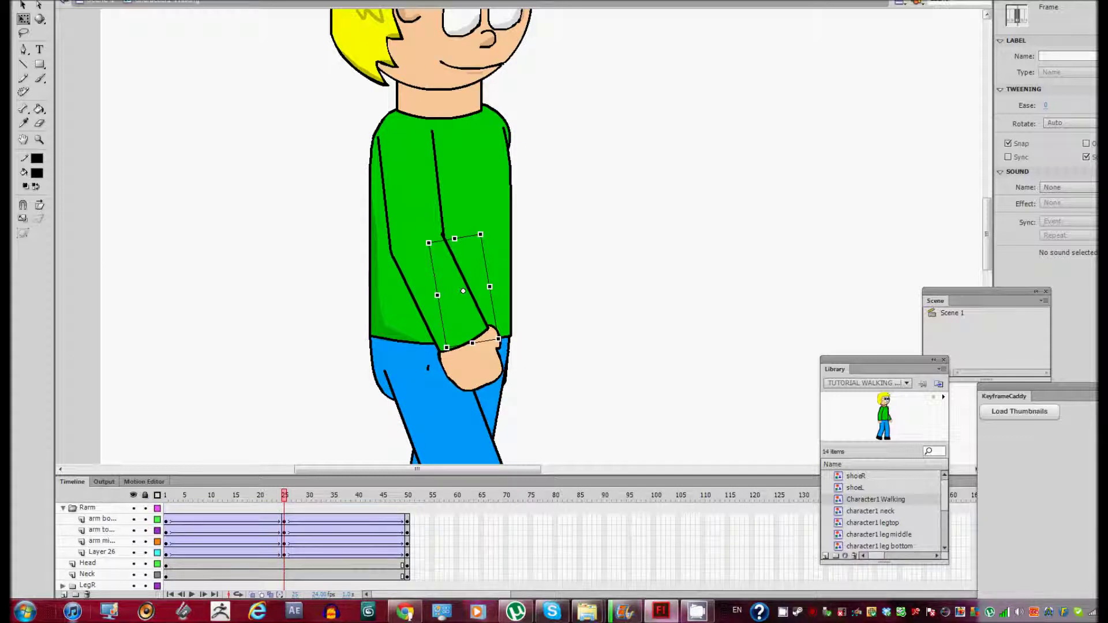
mouse_move(284, 495)
left_mouse_down()
mouse_move(260, 495)
mouse_move(309, 495)
mouse_move(195, 495)
mouse_move(304, 495)
mouse_move(284, 495)
left_mouse_up()
scroll(438, 231, "down", 5)
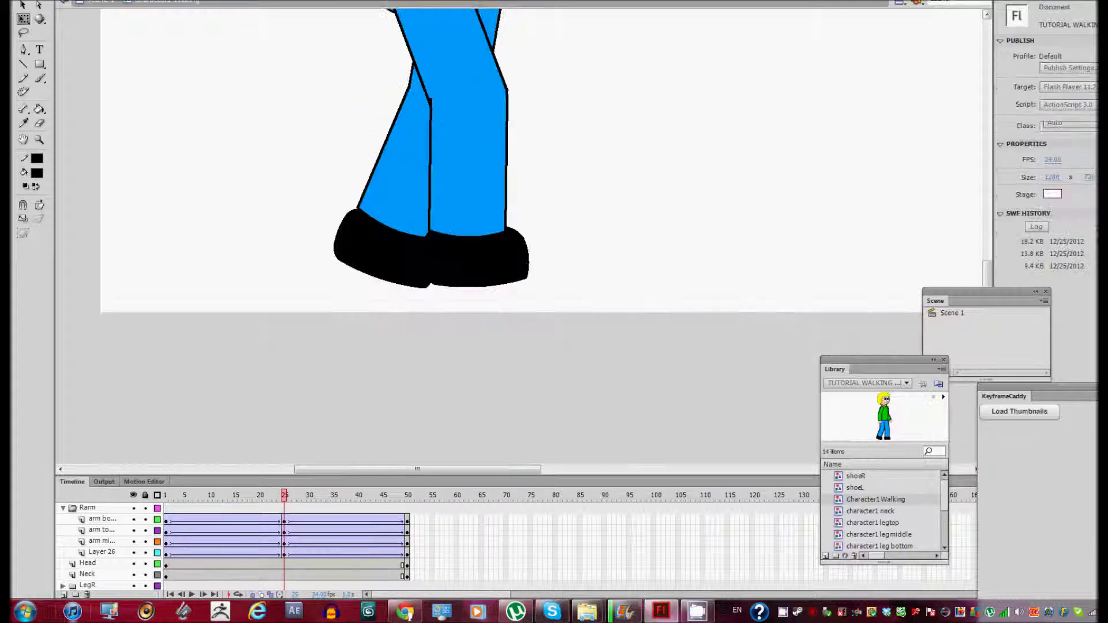
scroll(438, 230, "up", 3)
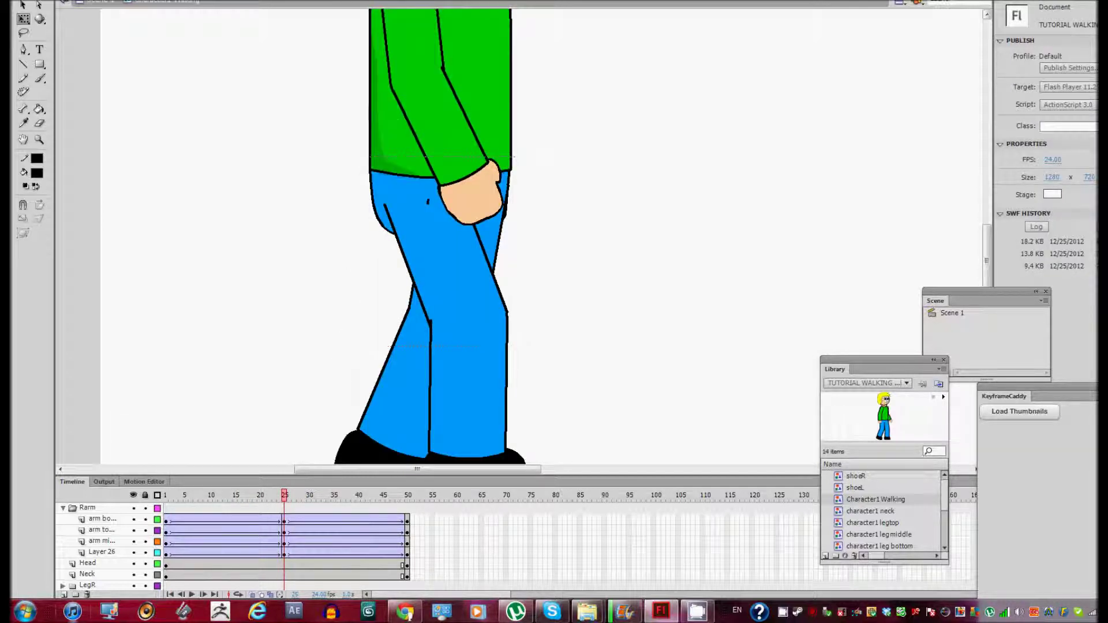
- Step into and out of character1 legtop, then exit to Scene 1, zoom out, and play the walk
double_click(385, 206)
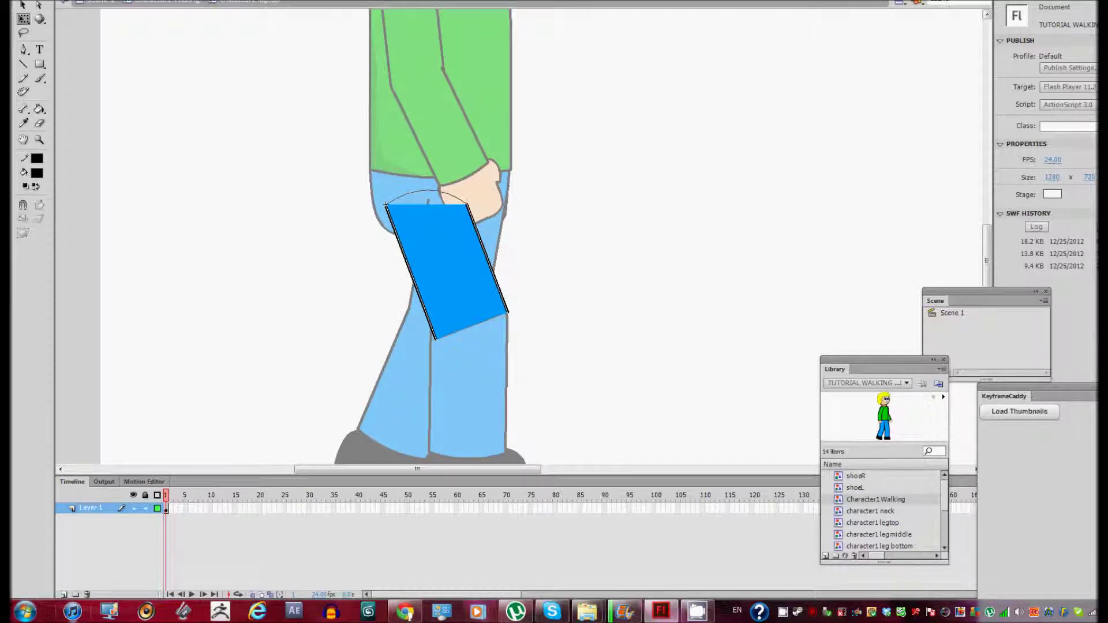
double_click(446, 264)
key("Return")
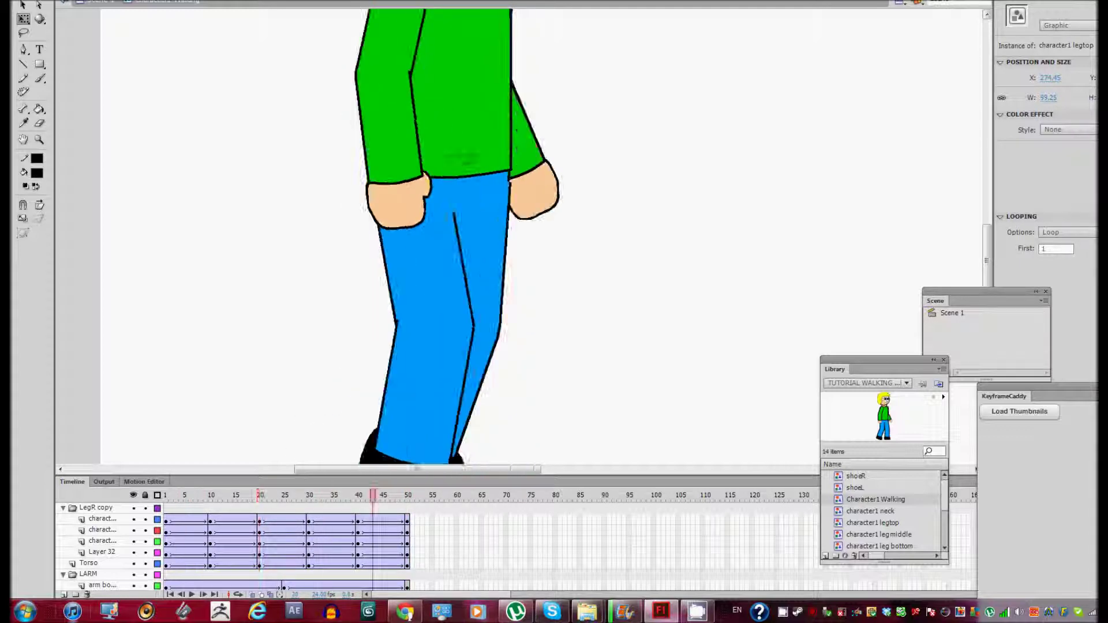
key("ctrl+e")
key("z")
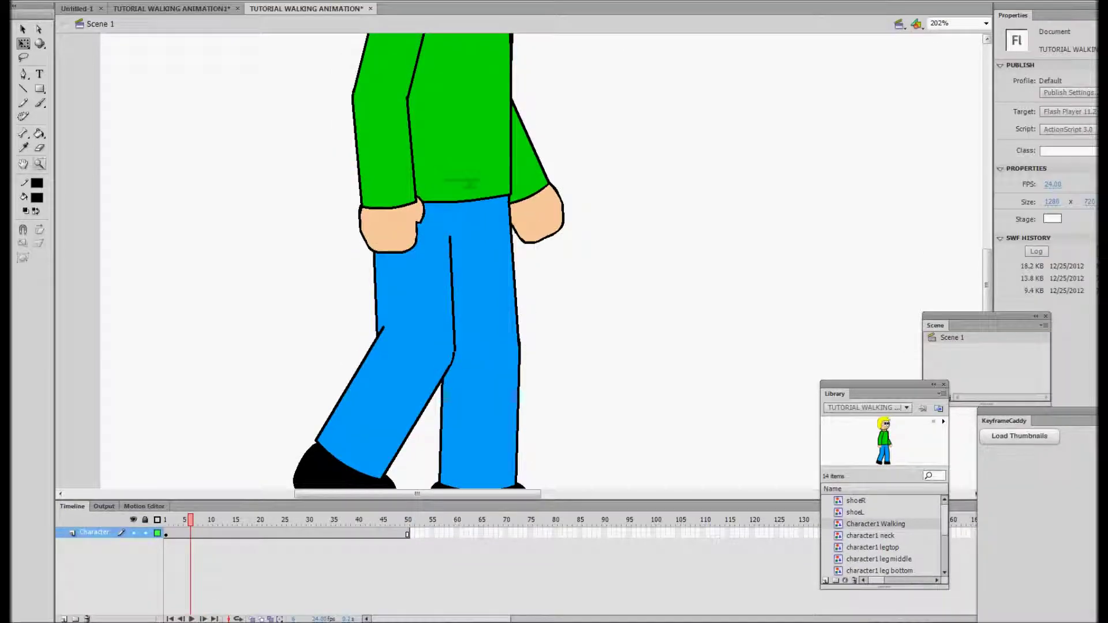
key("ctrl+minus")
key("Return")
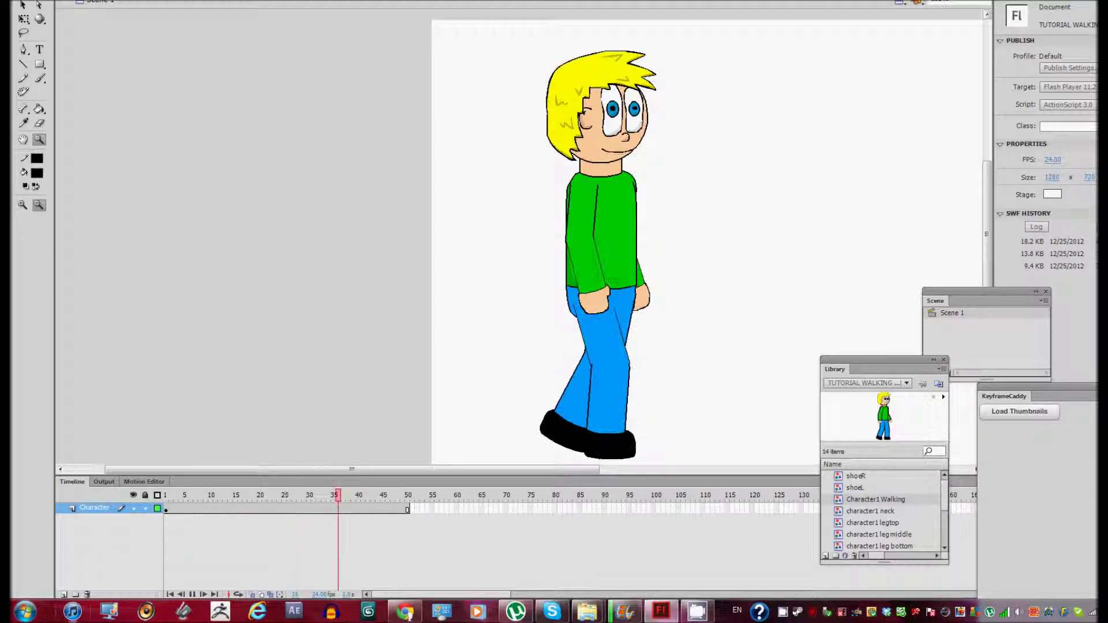
- Stop playback, select the boy on stage, and enter Character1 Walking to edit its upper leg
key("Return")
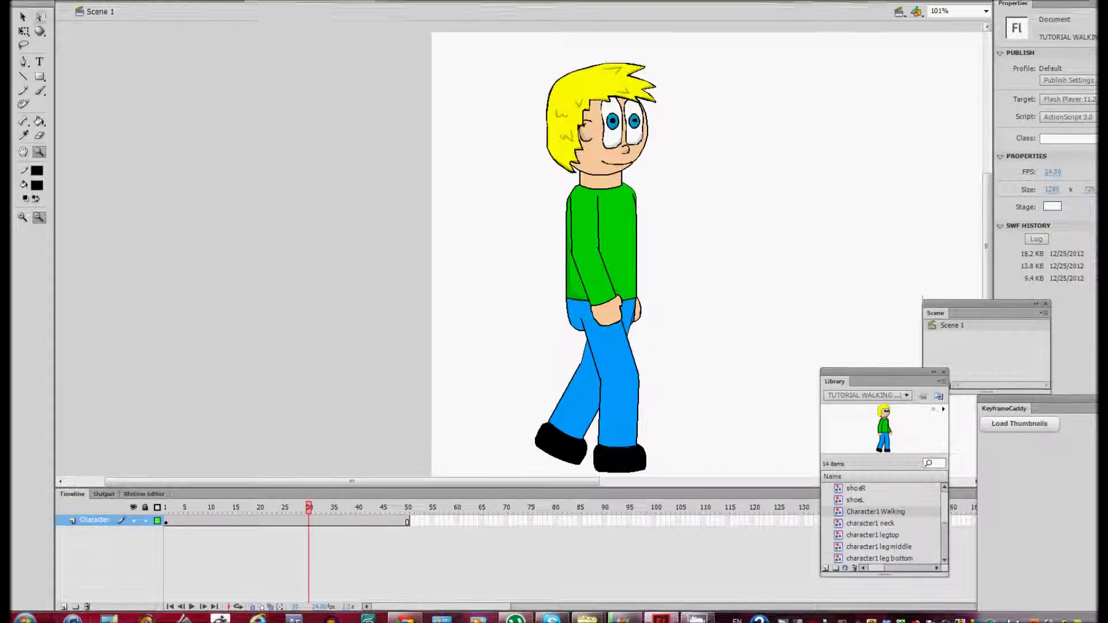
key("v")
key("ctrl+a")
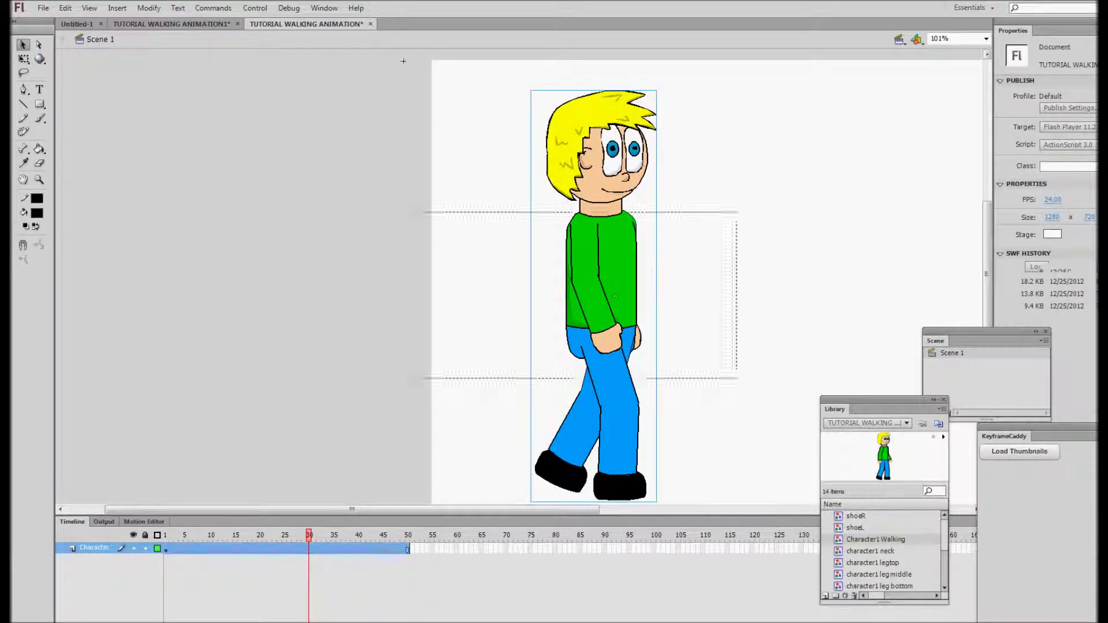
key("ctrl+e")
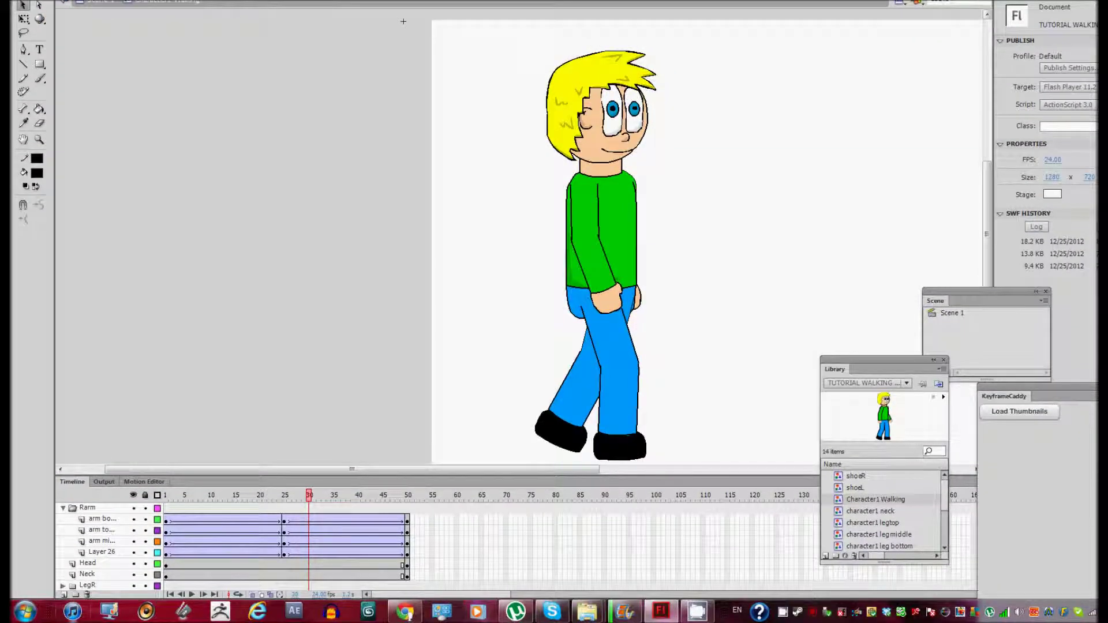
left_click(609, 347)
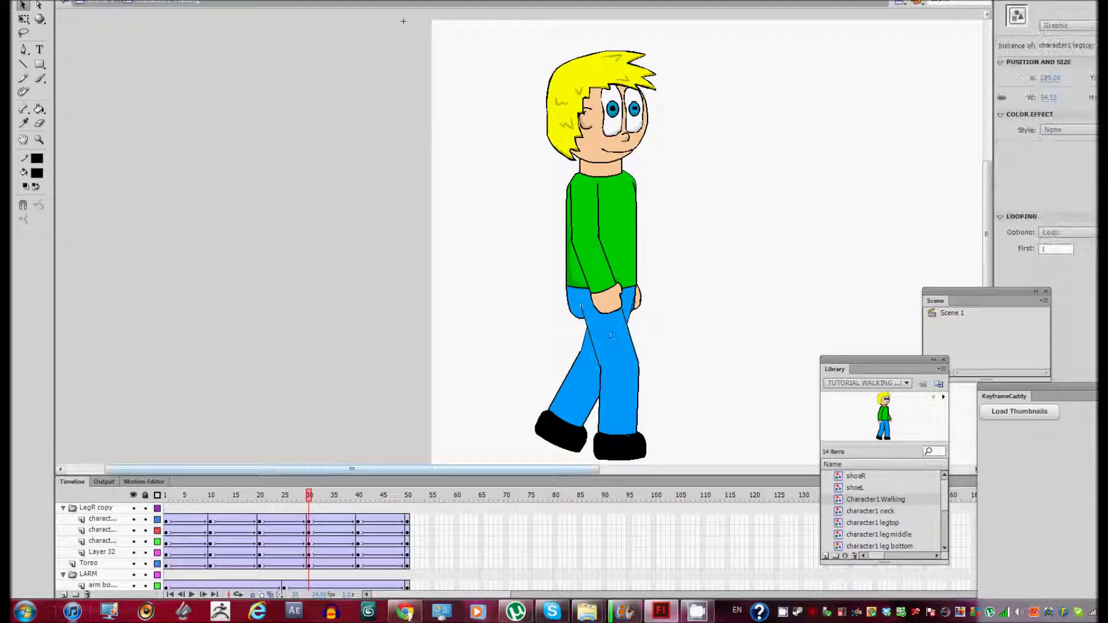
- Collapse the LegR copy and LARM layer folders in the timeline
left_click(95, 507)
left_click(63, 508)
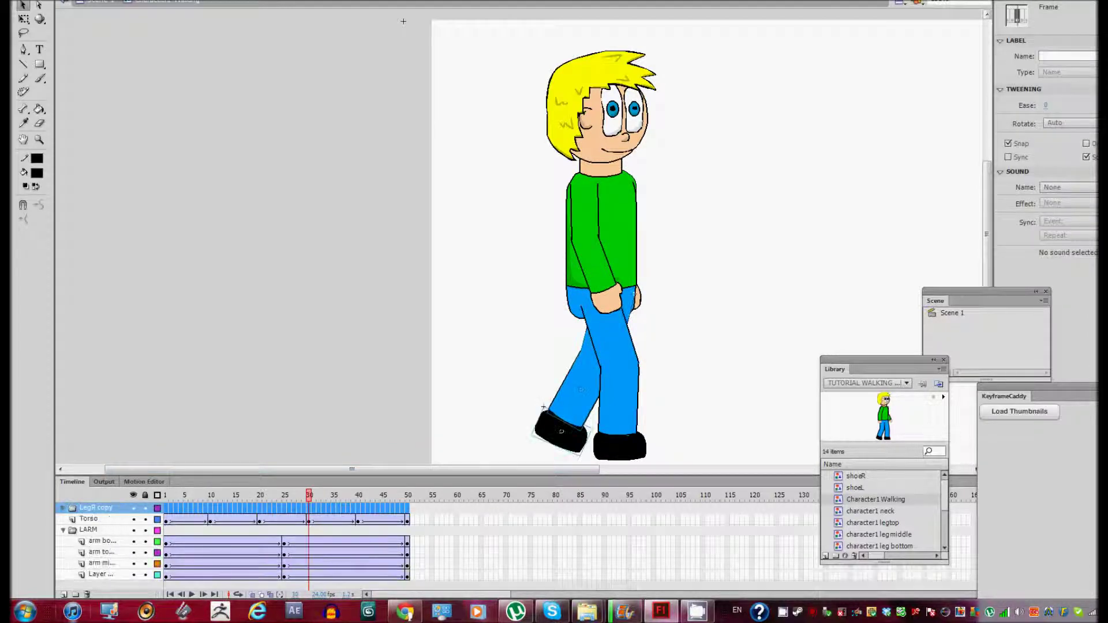
left_click(559, 430)
left_click(89, 530)
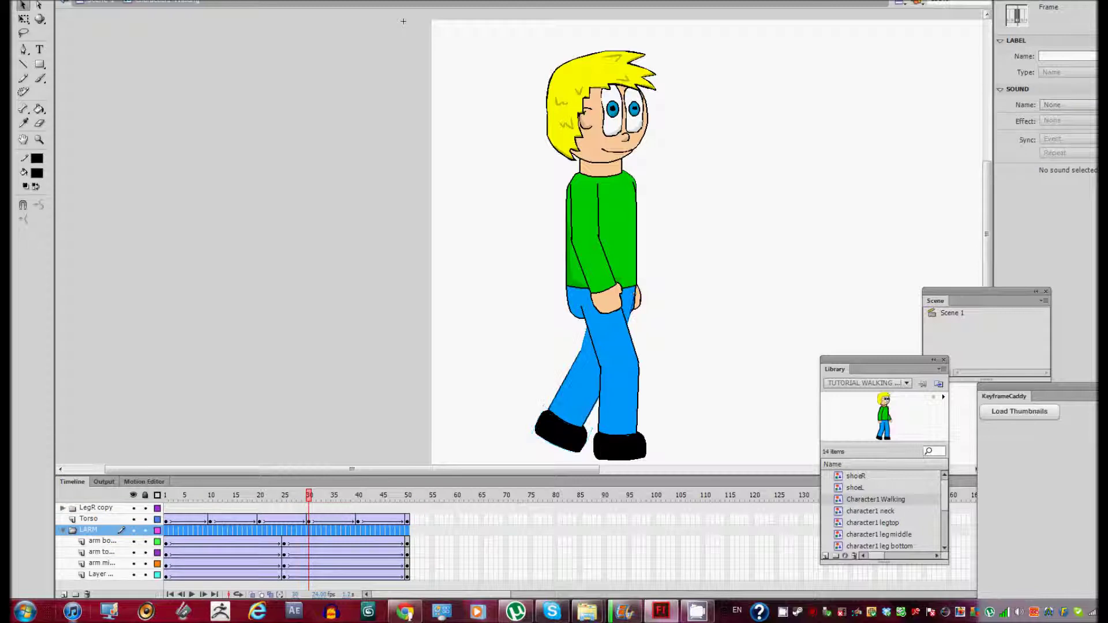
left_click(62, 530)
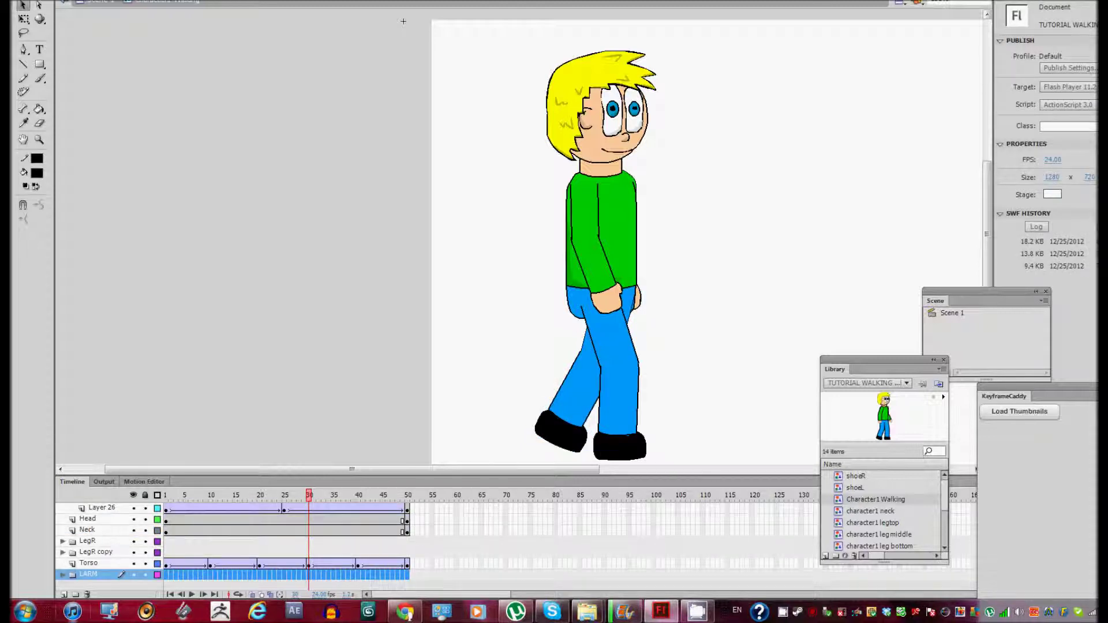
left_click(544, 410)
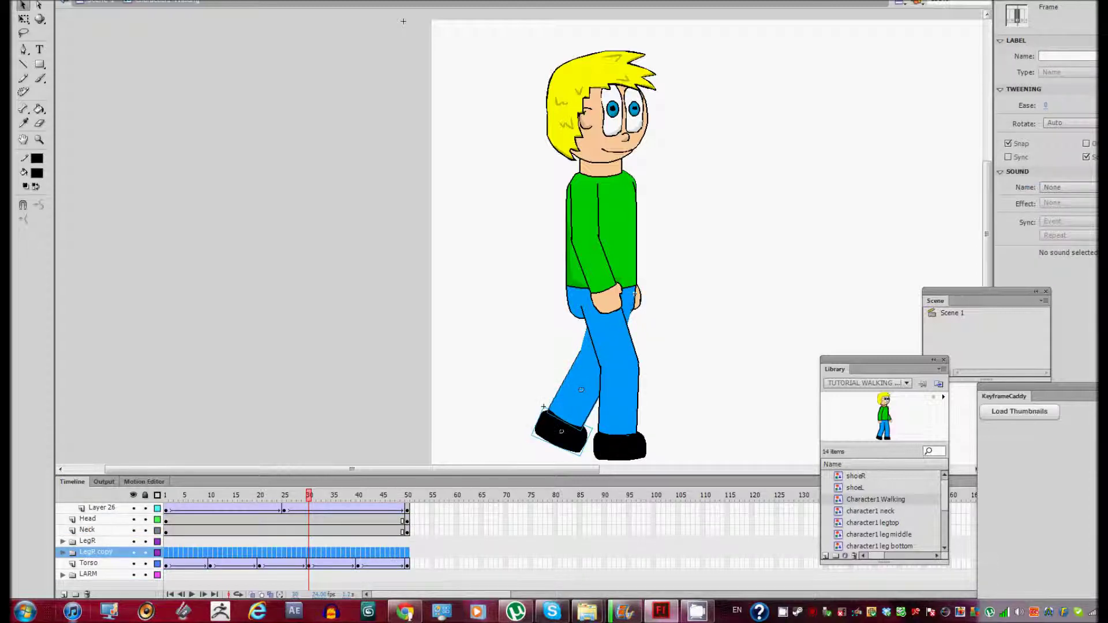
- Rename the LegR copy folder to 'Rleg' and scrub near frame 24 to check the legs
double_click(95, 552)
type("Rleg")
key("Return")
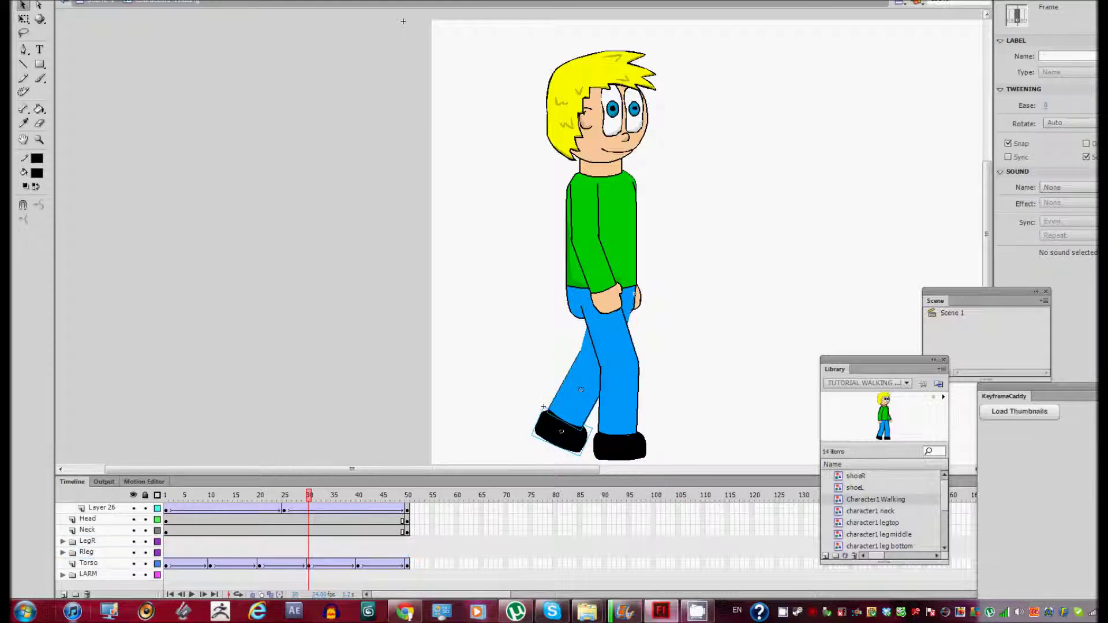
left_click(87, 552)
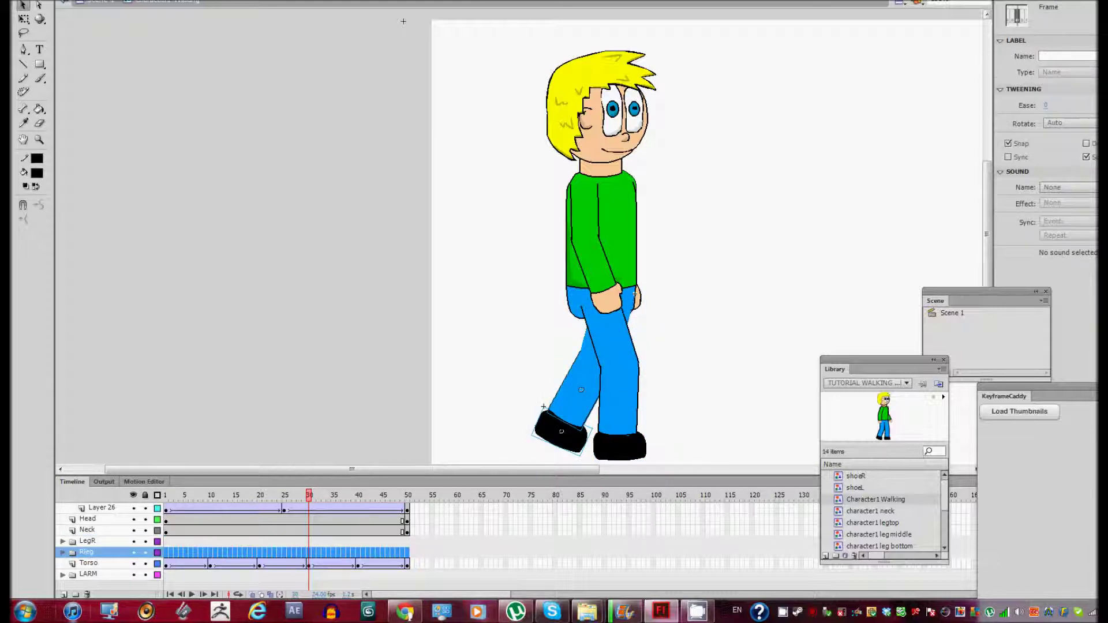
left_click(88, 541)
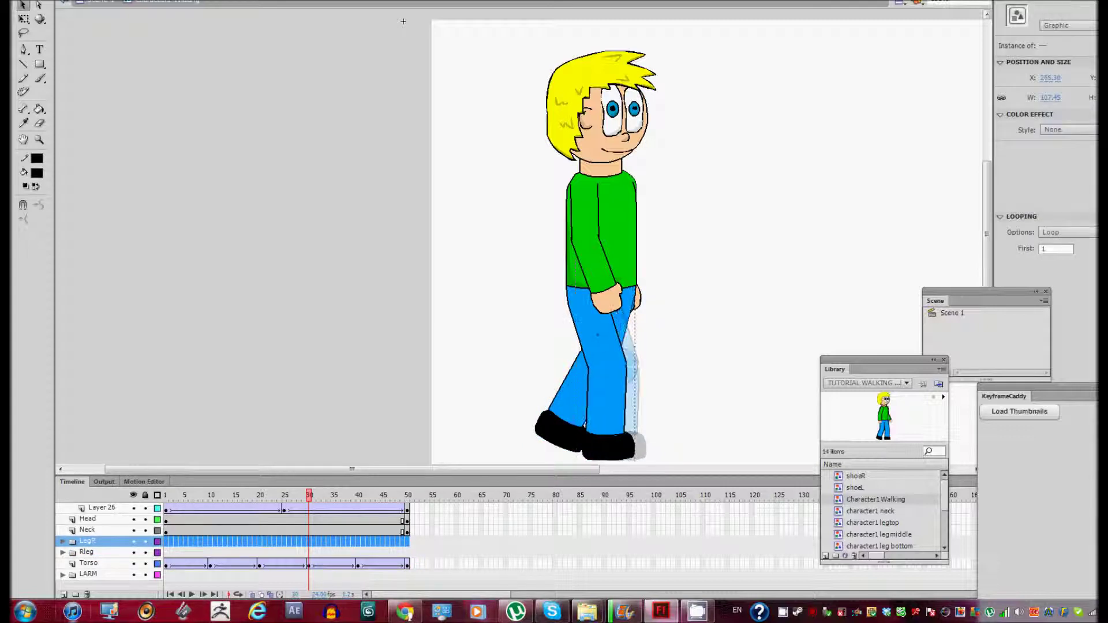
left_click(403, 22)
scroll(404, 21, "down", 2)
left_click_drag(309, 495, 264, 495)
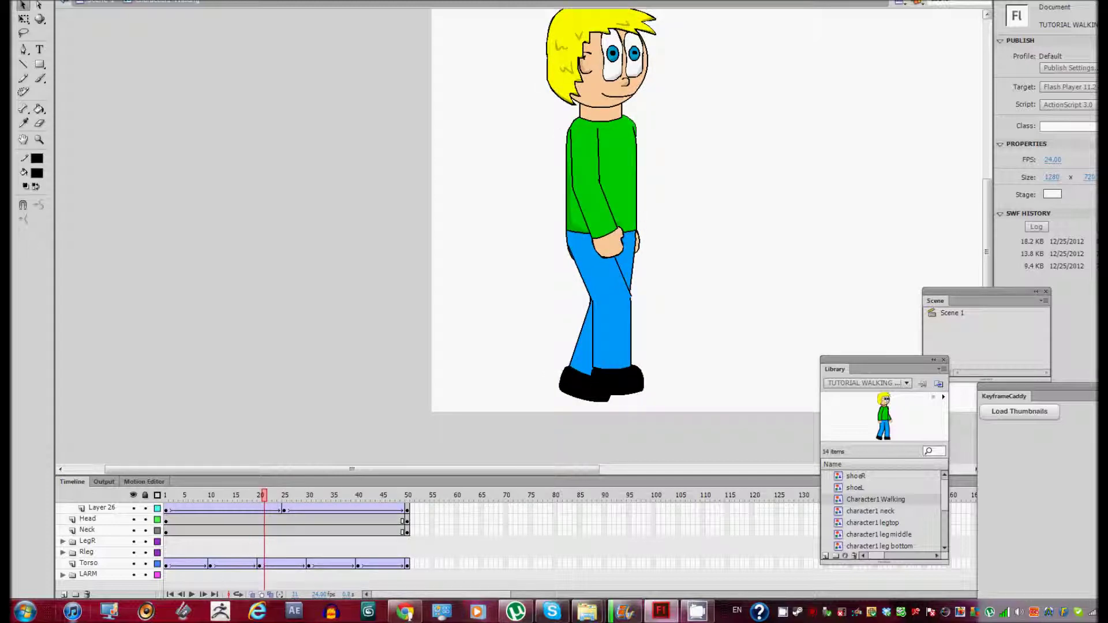
left_click(63, 541)
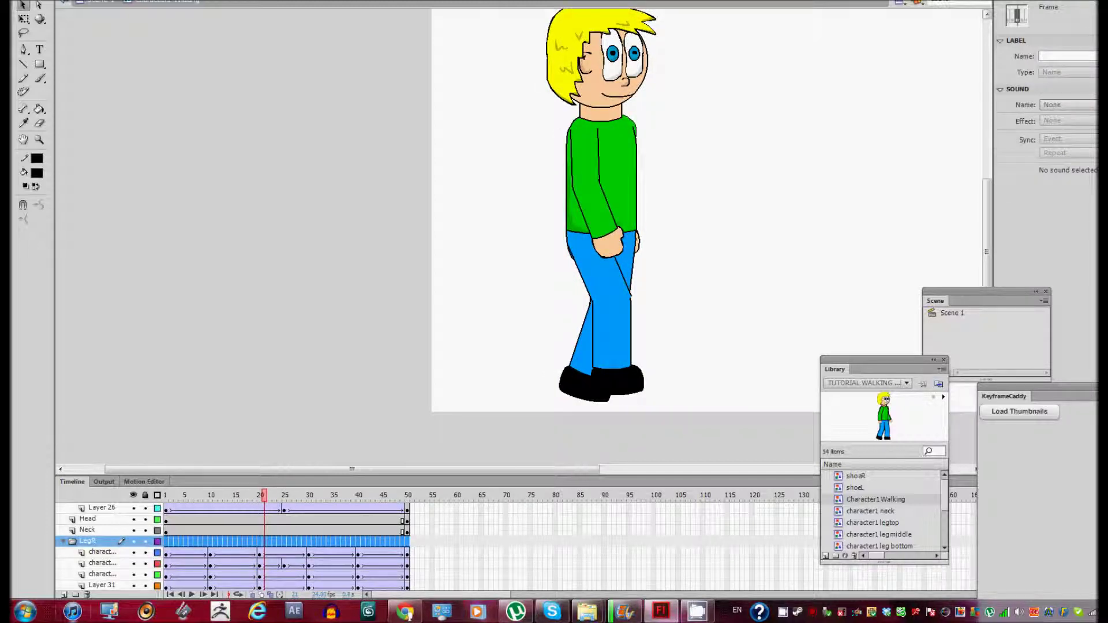
- Apply a frame change at frame 25 of the leg and play the loop to check it
right_click(284, 563)
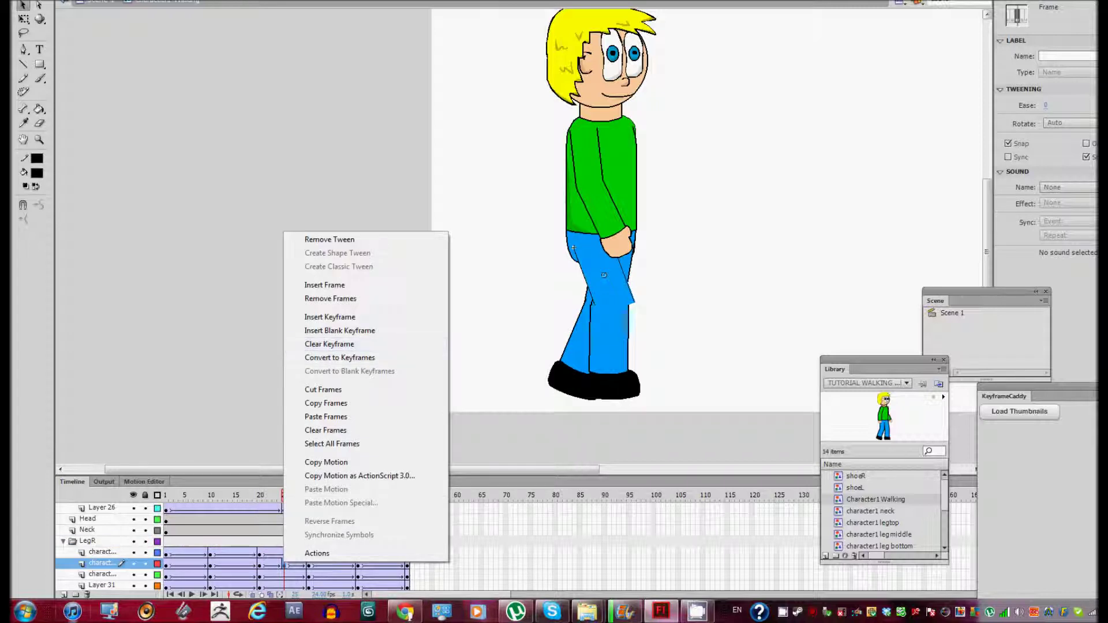
left_click(314, 341)
mouse_move(284, 495)
left_mouse_down()
mouse_move(260, 495)
mouse_move(284, 495)
left_mouse_up()
key("Return")
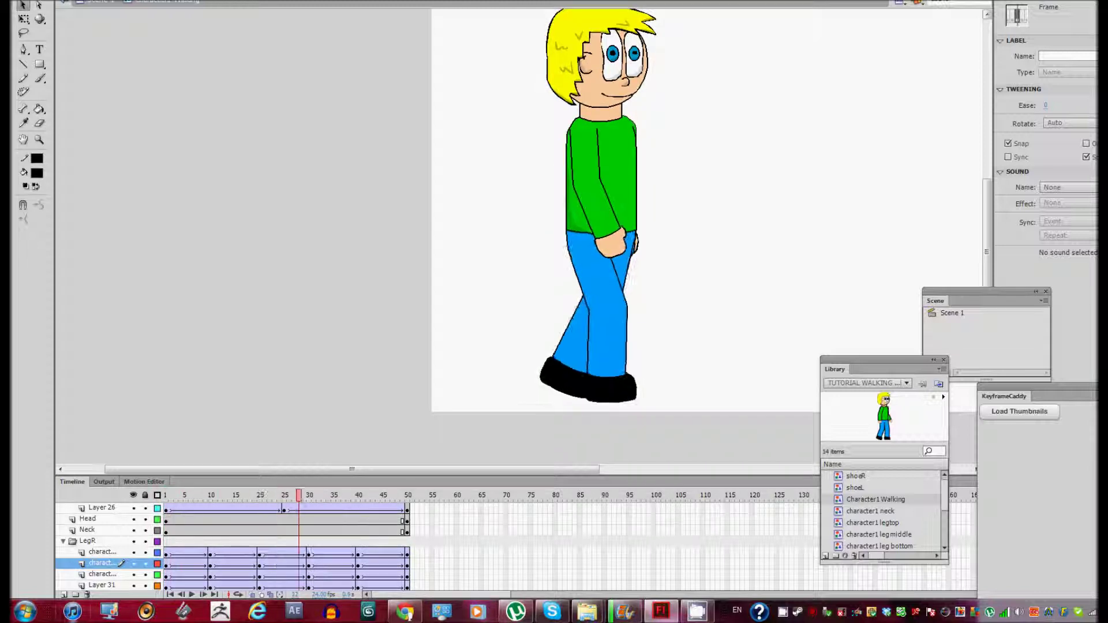
left_click(260, 495)
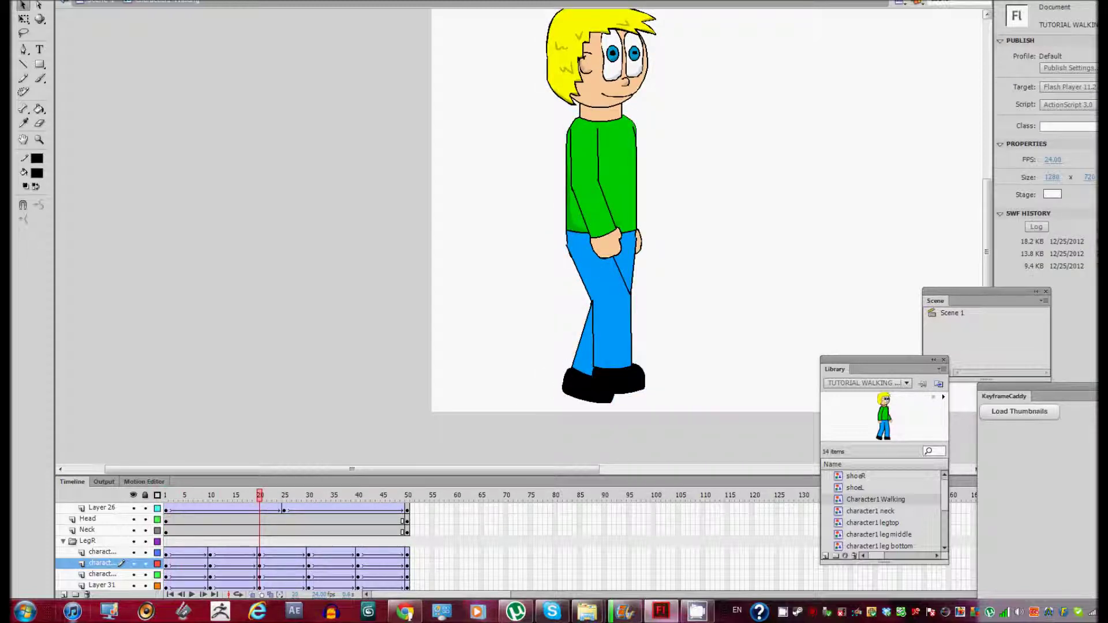
- Nudge the LegR leg pieces left and then right with the arrow keys, then deselect
left_click(87, 540)
left_click(63, 540)
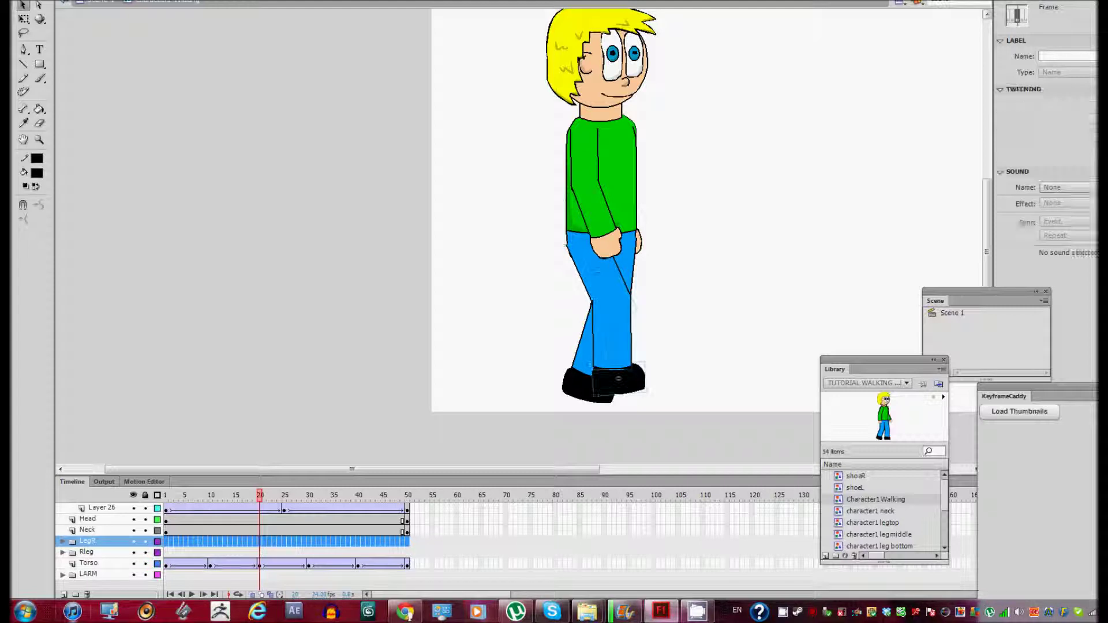
key("ctrl+shift+a")
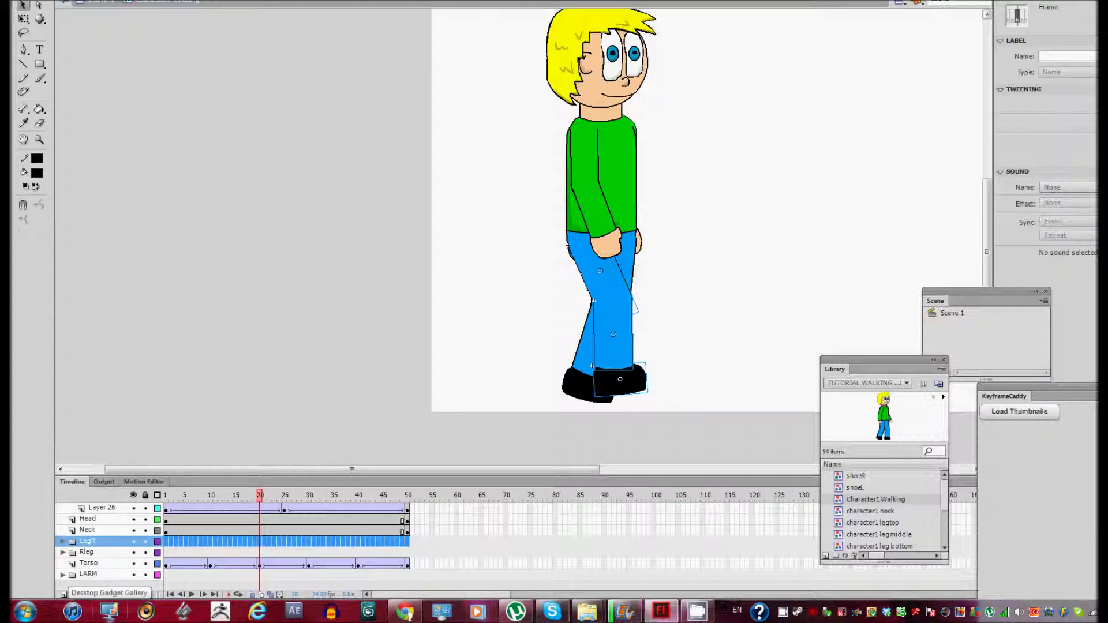
key("Left")
key("Left")
key("Left")
key("ctrl+shift+a")
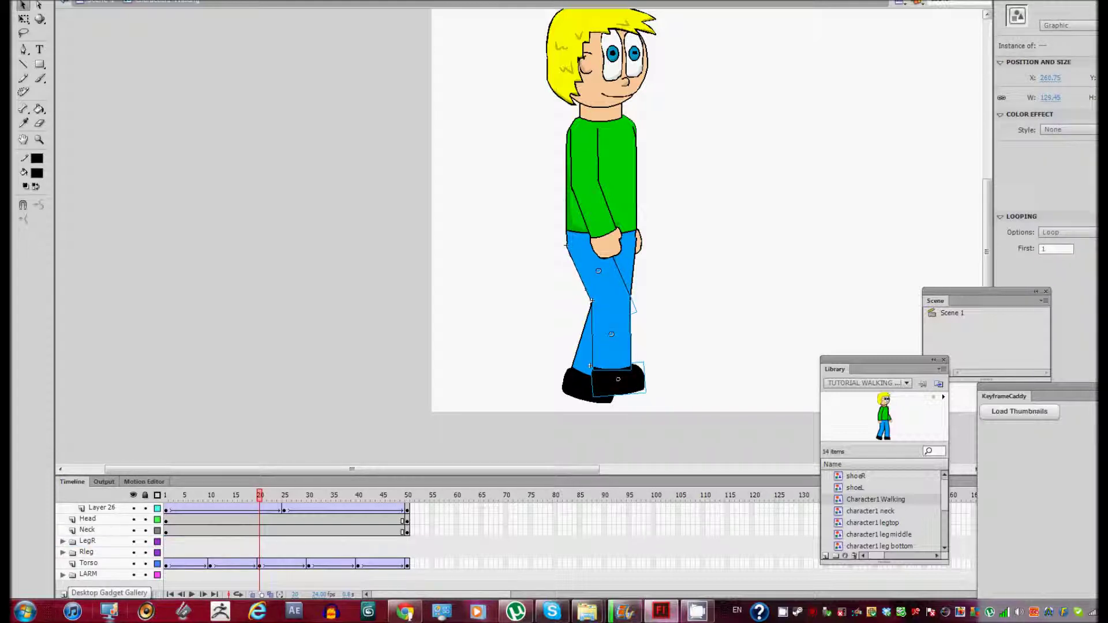
left_click(87, 541)
key("Right")
key("Right")
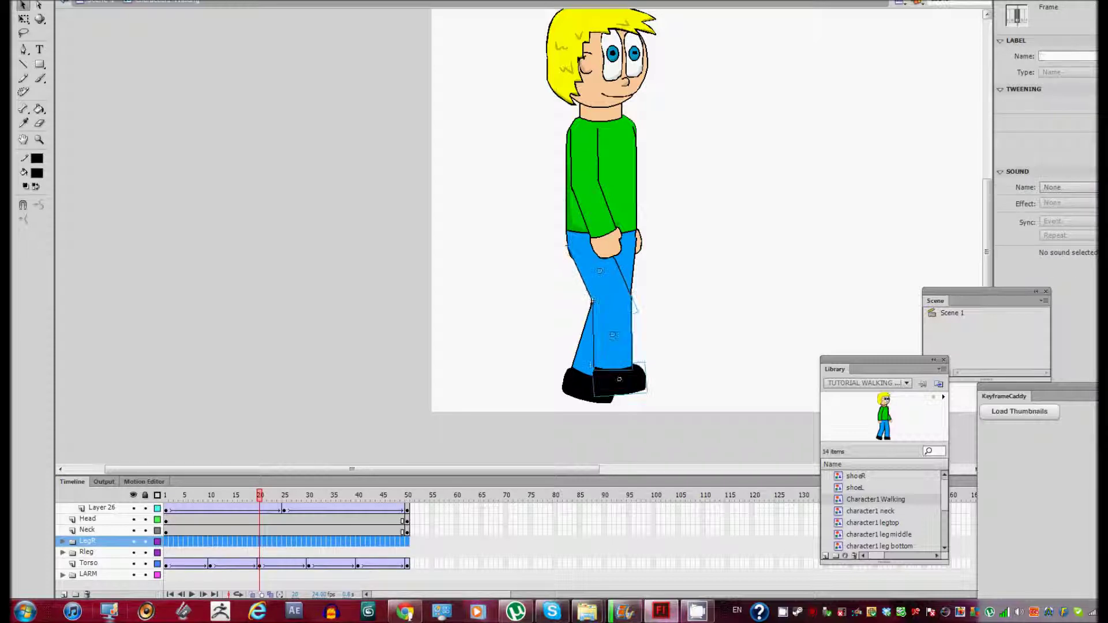
key("ctrl+shift+a")
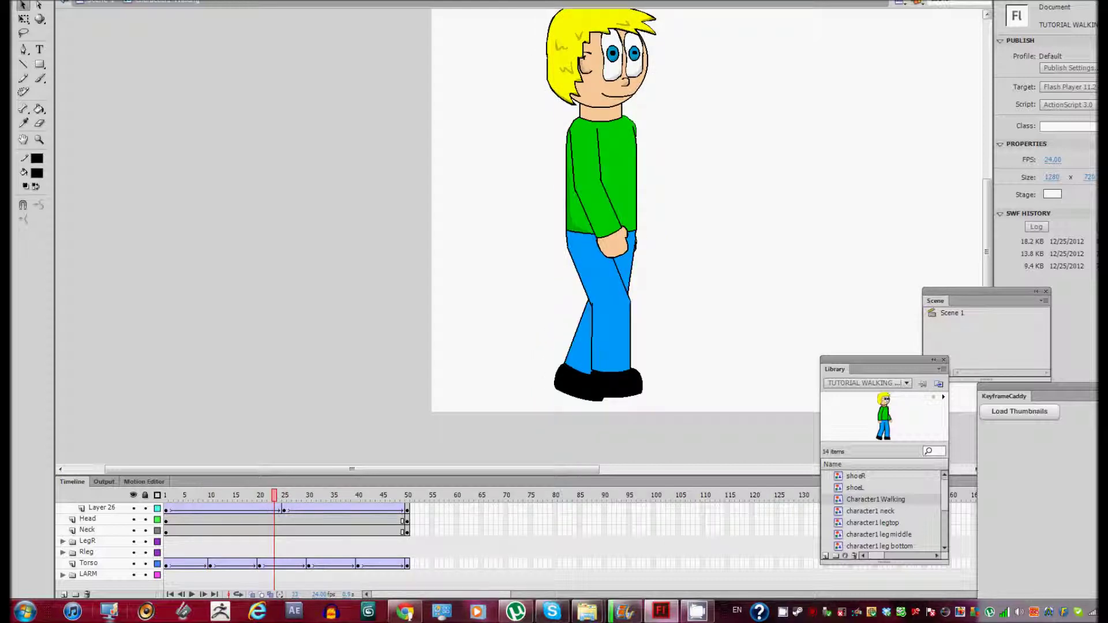
- Zoom to 225% and move the lower leg and shoe up under the thigh
key("z")
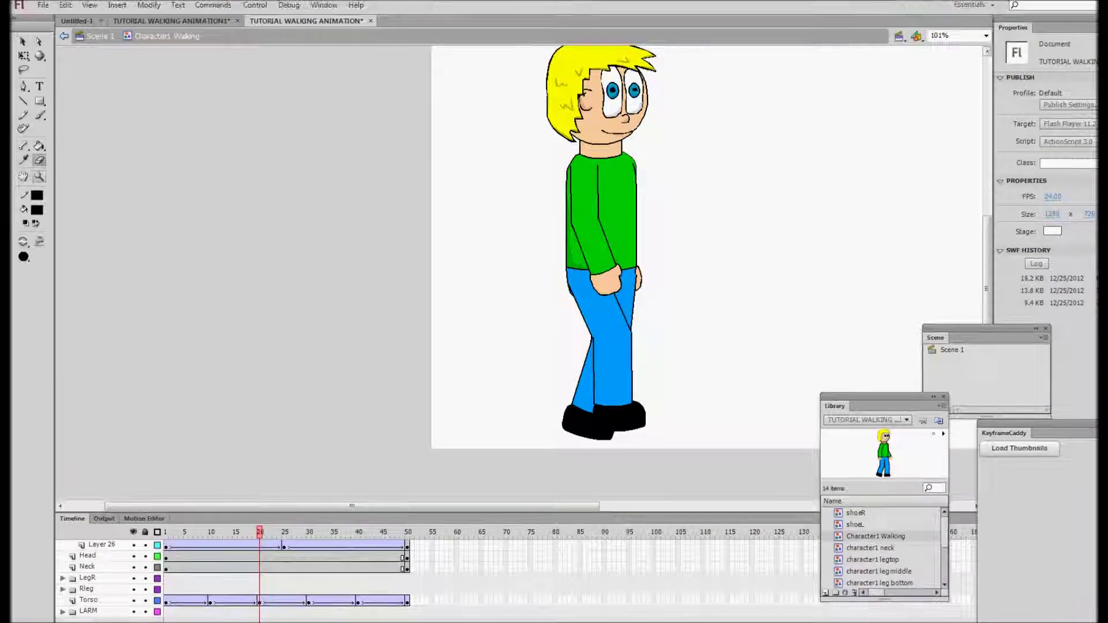
left_click(626, 338)
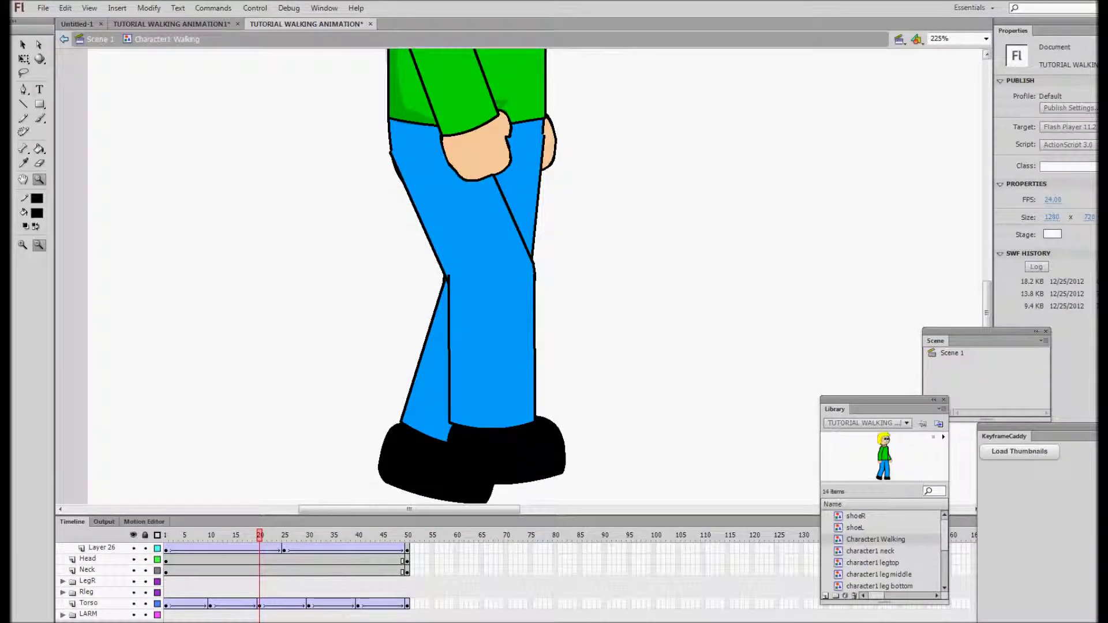
key("v")
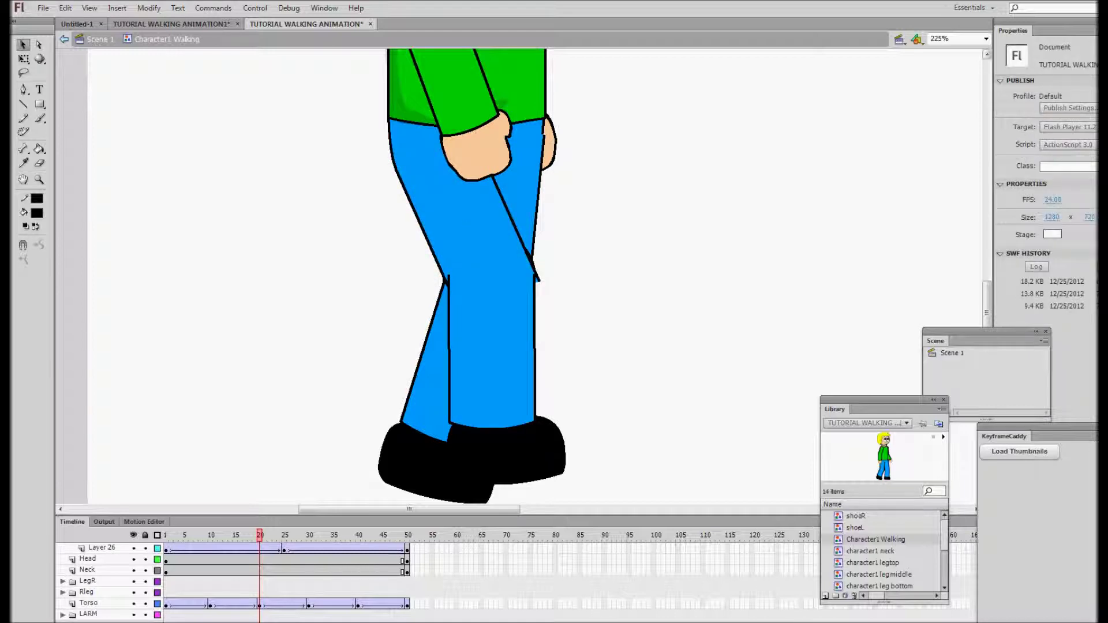
left_click_drag(492, 352, 567, 398)
left_click(490, 248)
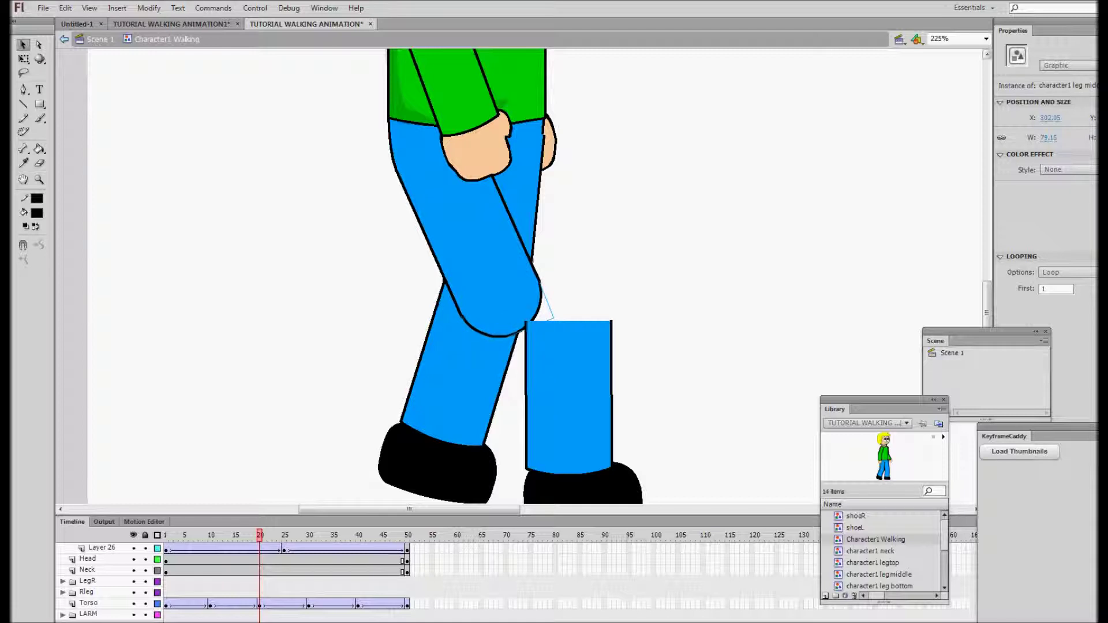
scroll(454, 277, "down", 3)
left_click_drag(577, 367, 512, 341)
scroll(512, 341, "up", 5)
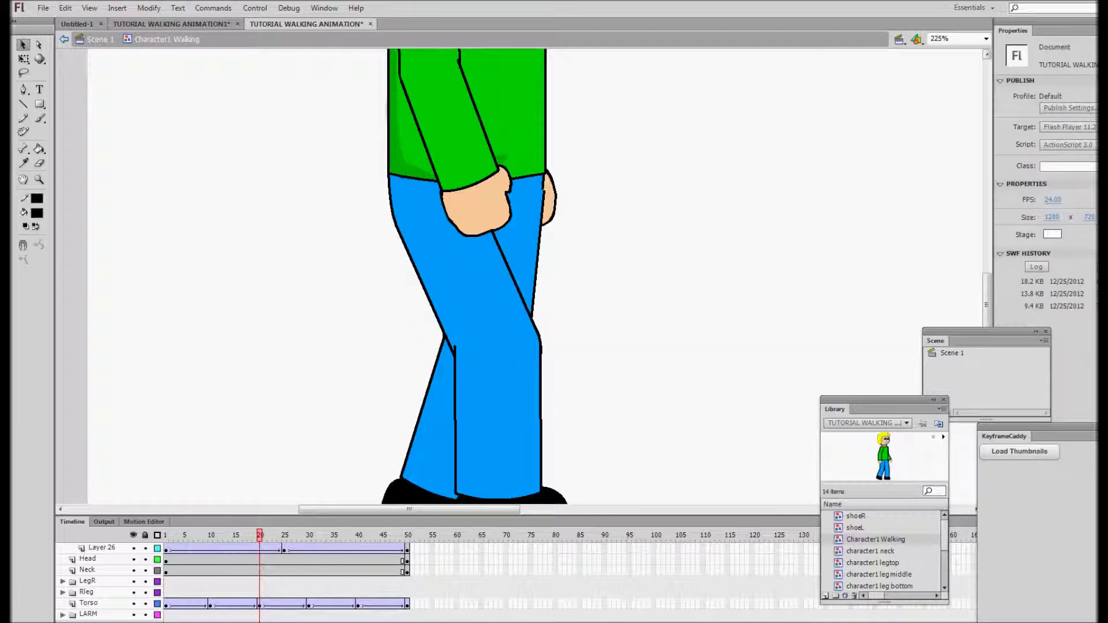
- Step through the walk frames forward to frame 40 to check the poses
key("comma")
key("comma")
key("comma")
key("comma")
key("comma")
key("comma")
key("comma")
key("comma")
key("comma")
key("comma")
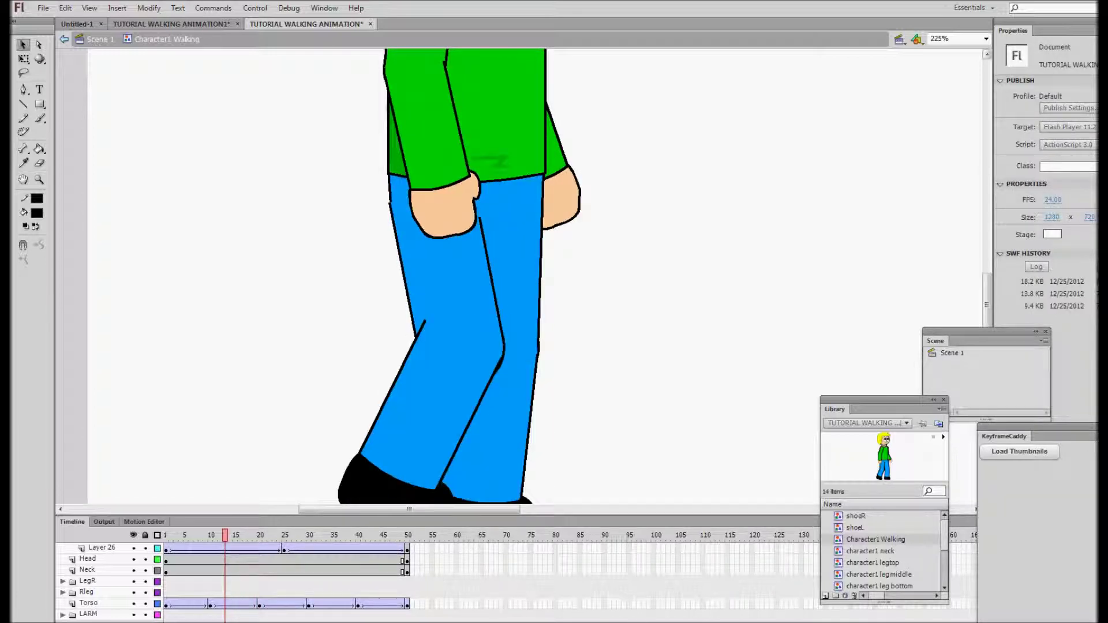
key("period")
key("period")
key("period")
key("period")
key("period")
key("period")
key("period")
key("period")
key("period")
key("period")
key("period")
key("period")
key("period")
key("period")
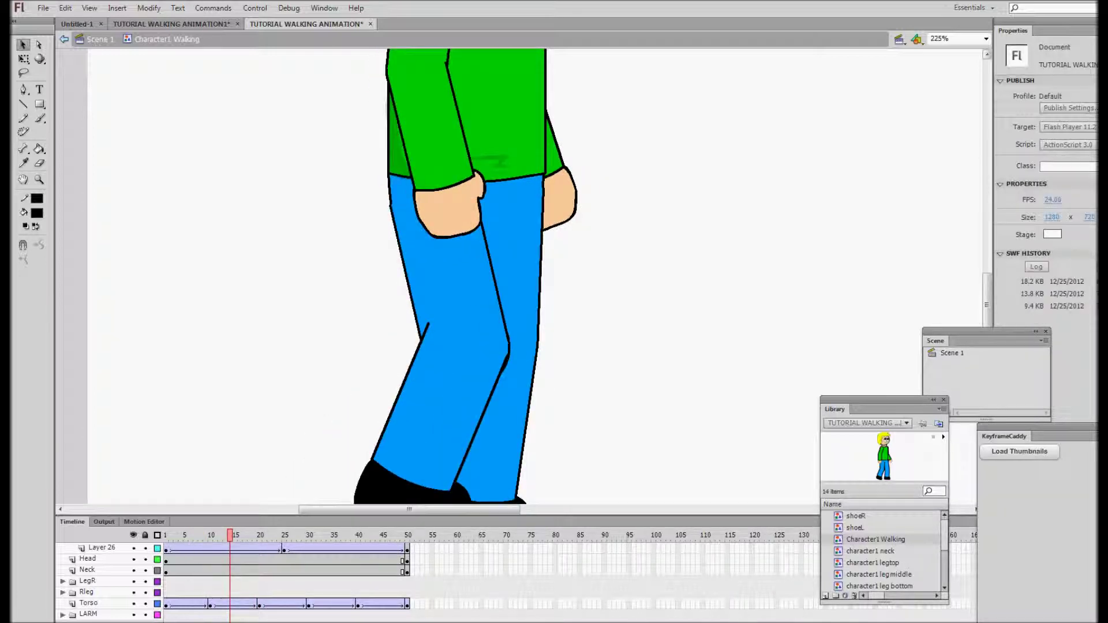
key("period")
key("period")
key("period")
key("period")
key("period")
key("period")
key("period")
key("period")
key("period")
key("period")
key("period")
key("period")
key("period")
key("period")
key("period")
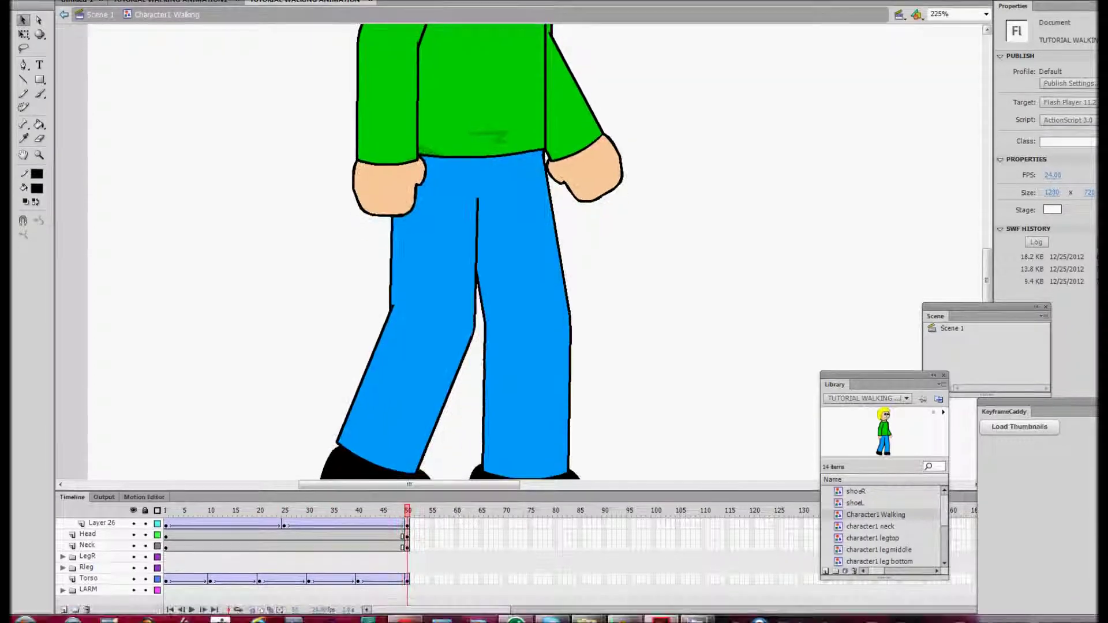
key("period")
- At frame 40, shift the Rleg leg instance slightly left and deselect it
scroll(454, 237, "down", 3)
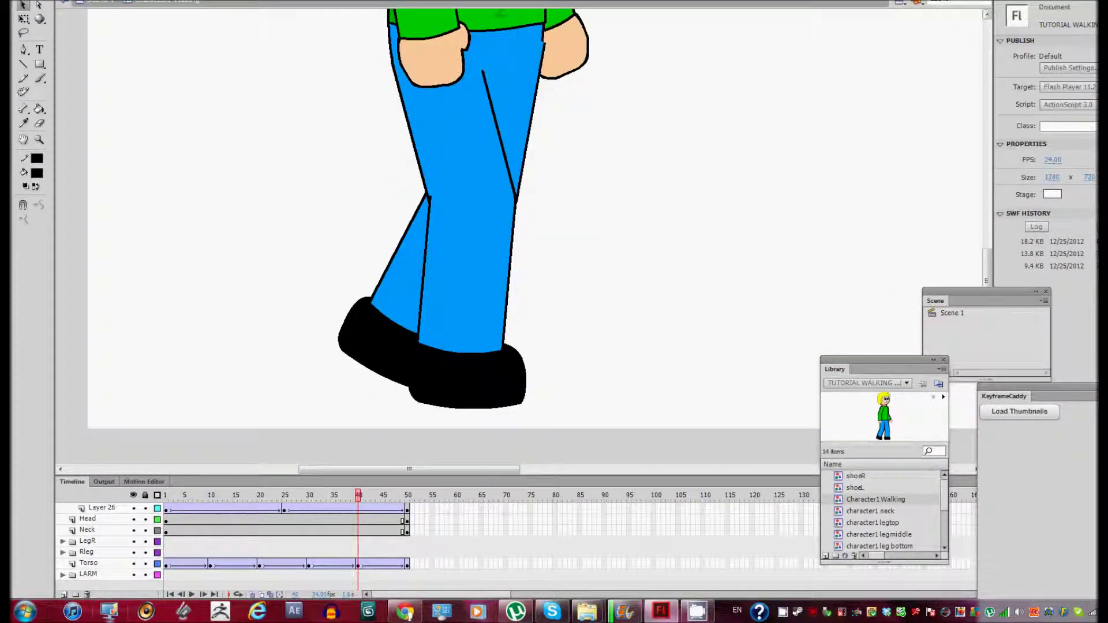
left_click(89, 574)
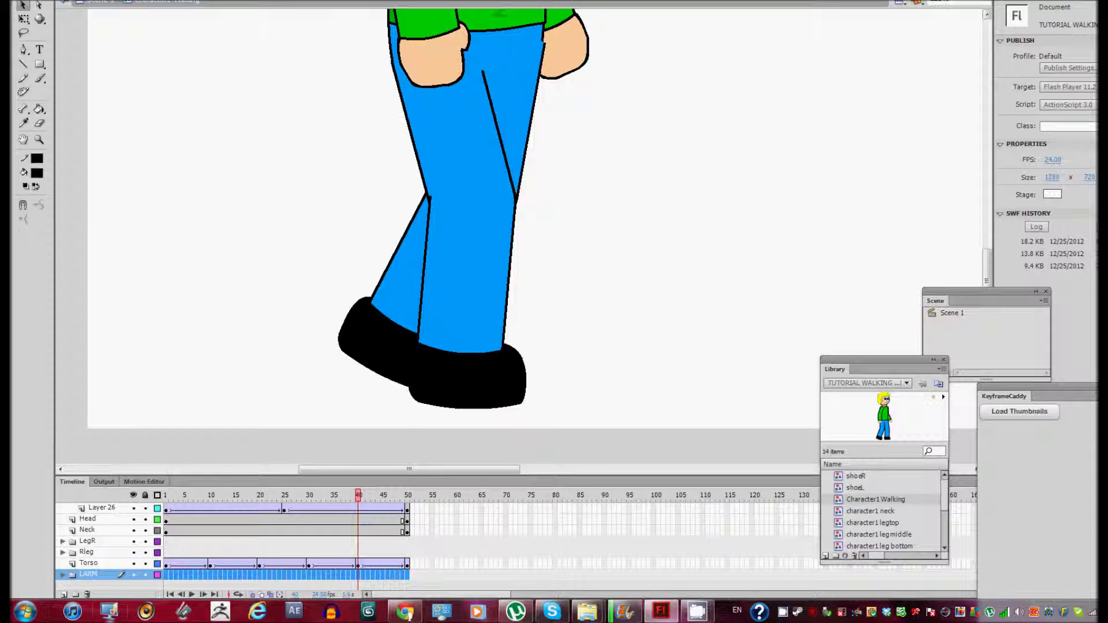
left_click(87, 541)
left_click(88, 574)
left_click(86, 551)
scroll(456, 231, "up", 3)
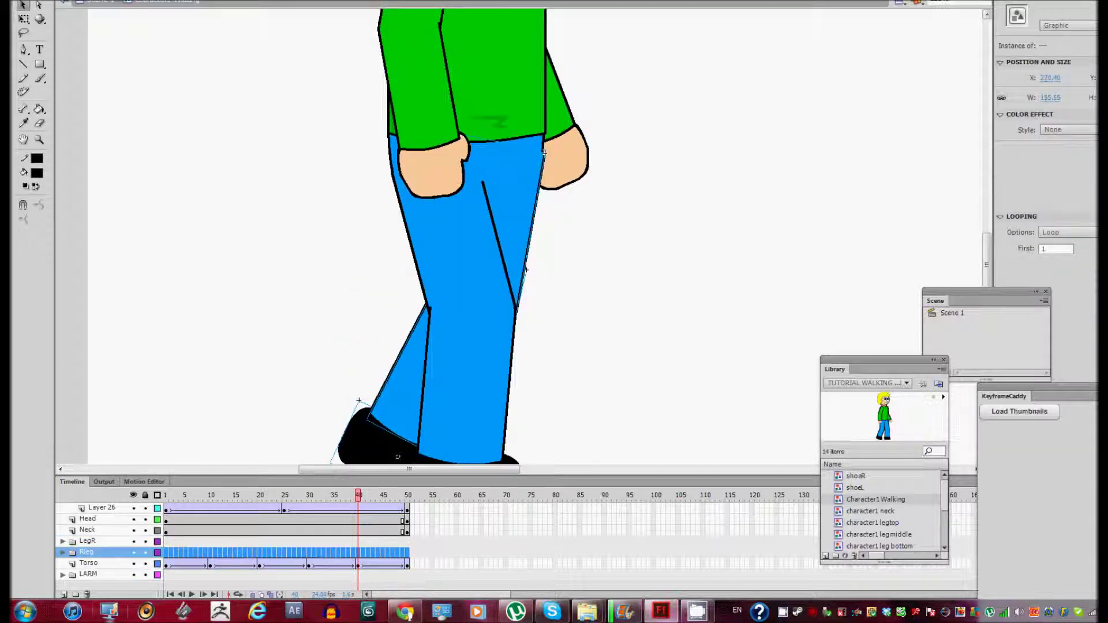
left_click_drag(398, 457, 395, 456)
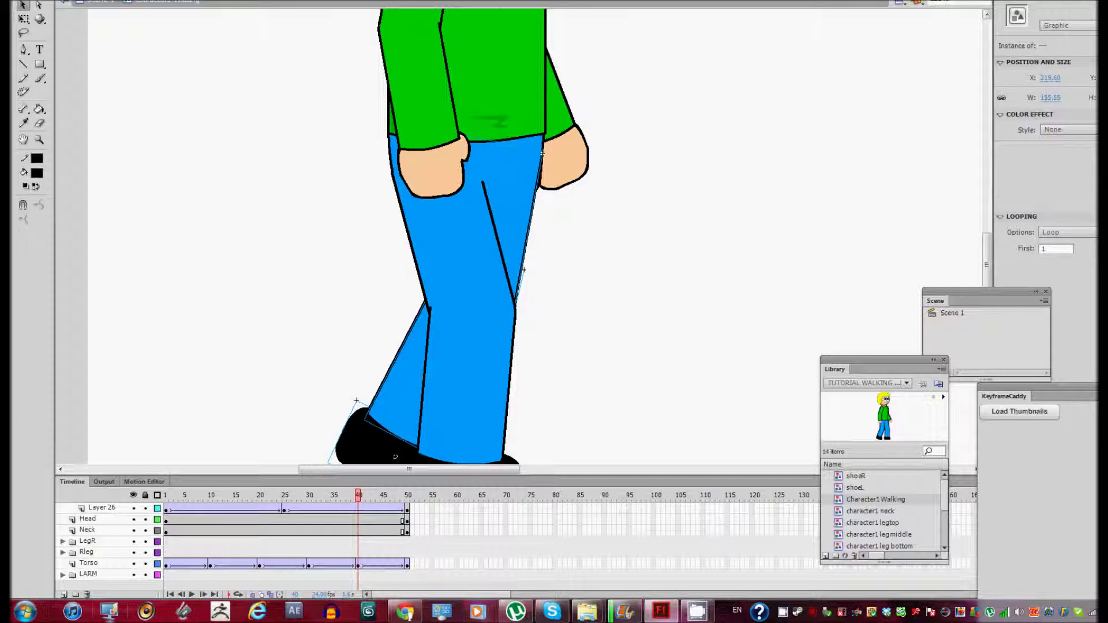
left_click(323, 450)
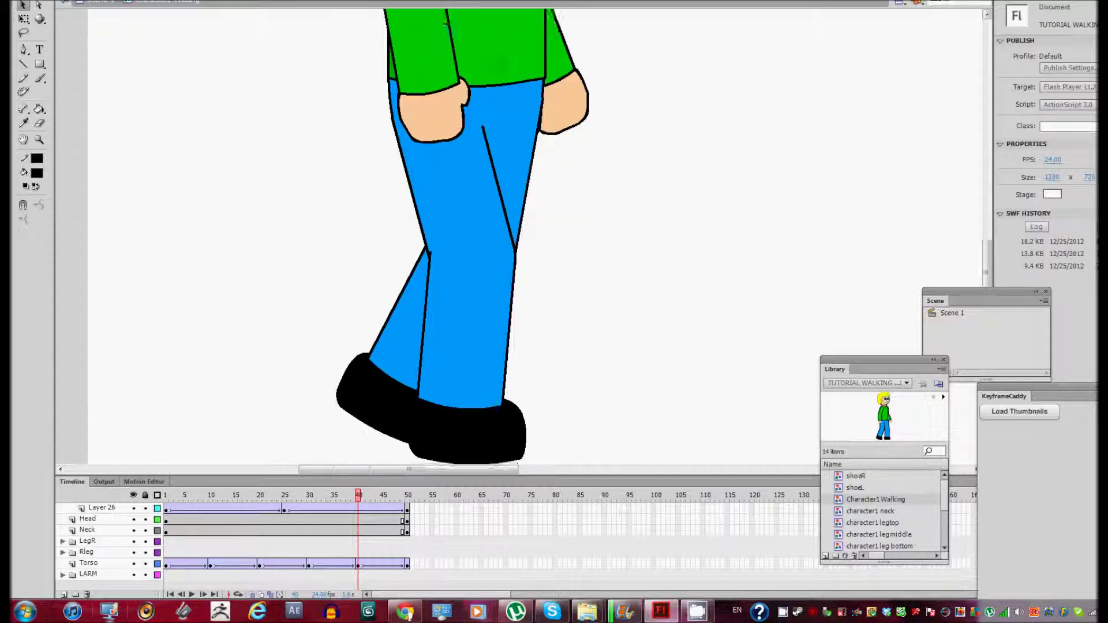
- Play and stop the walk, then step back to frame 25 and select the Rleg frames
scroll(455, 231, "down", 3)
key("Return")
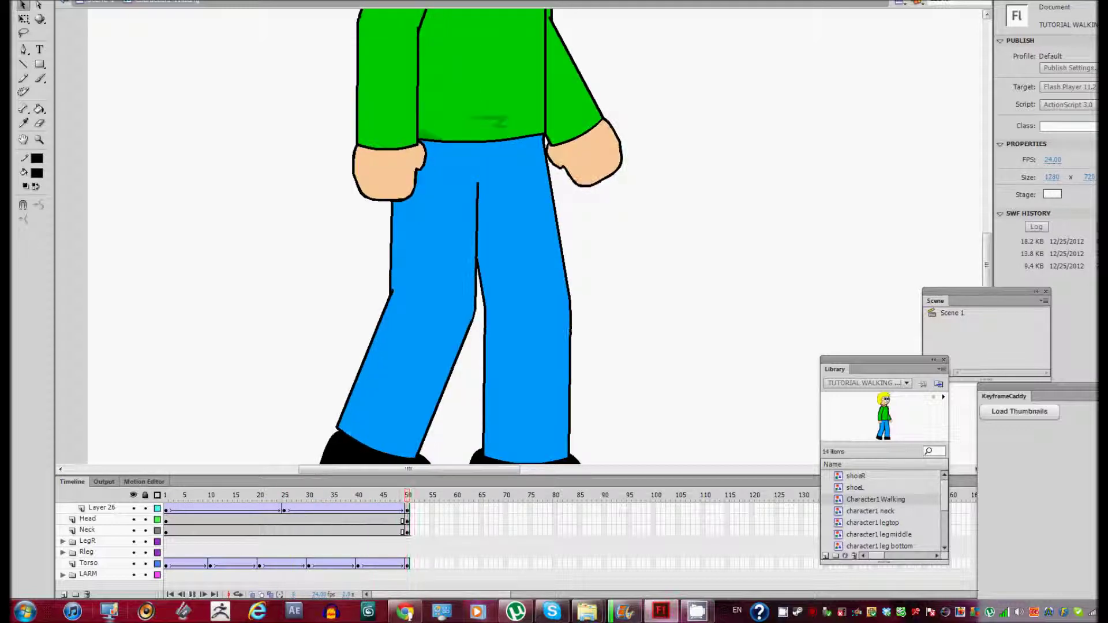
key("Return")
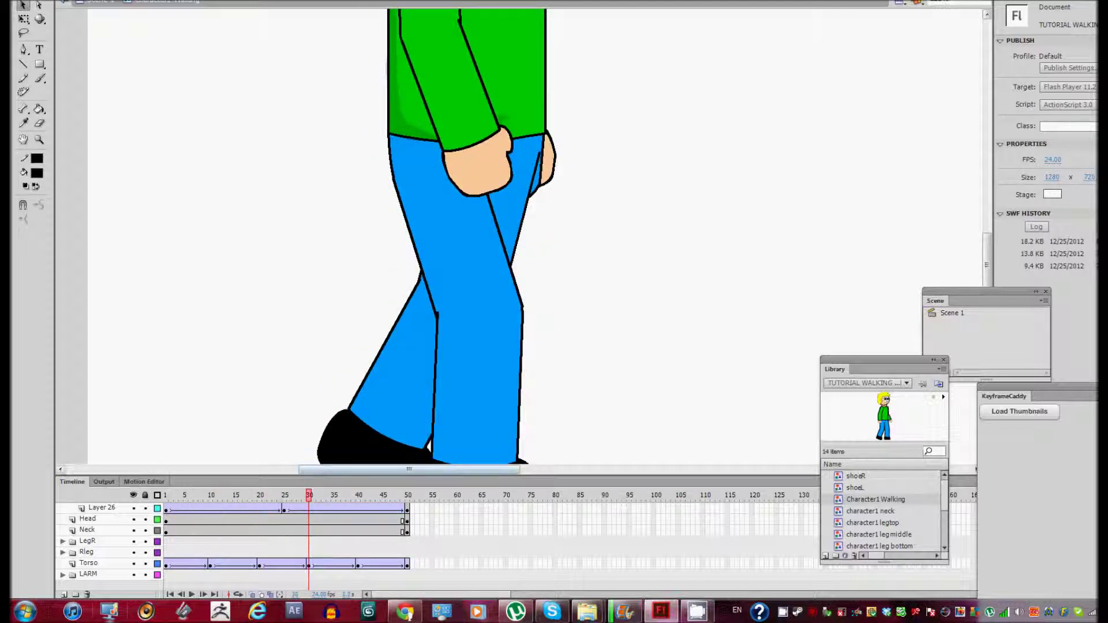
key("comma")
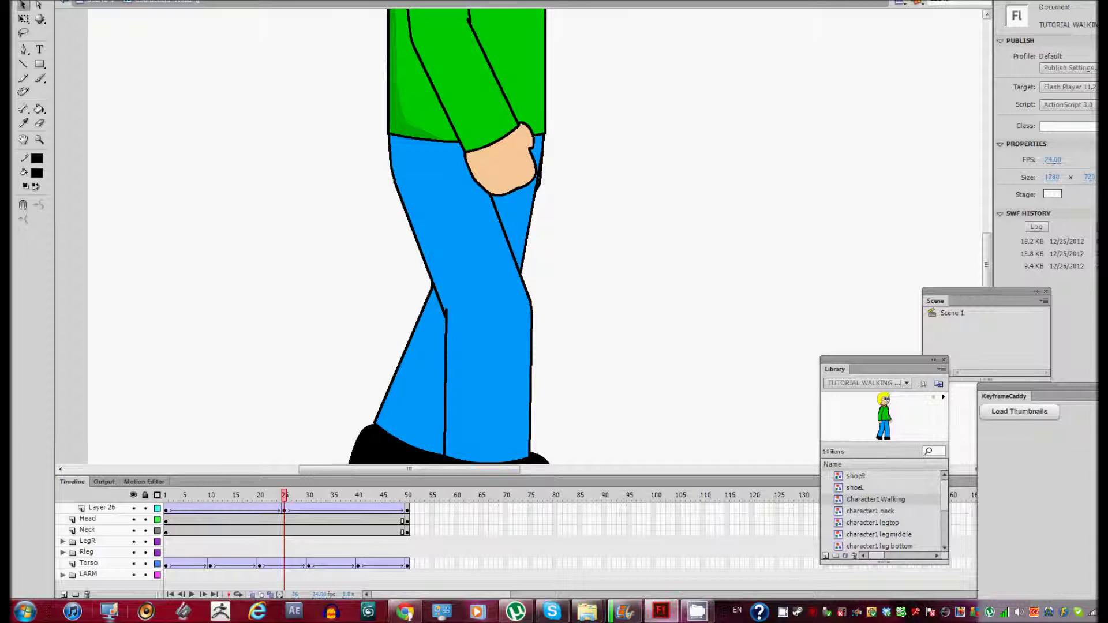
left_click(87, 552)
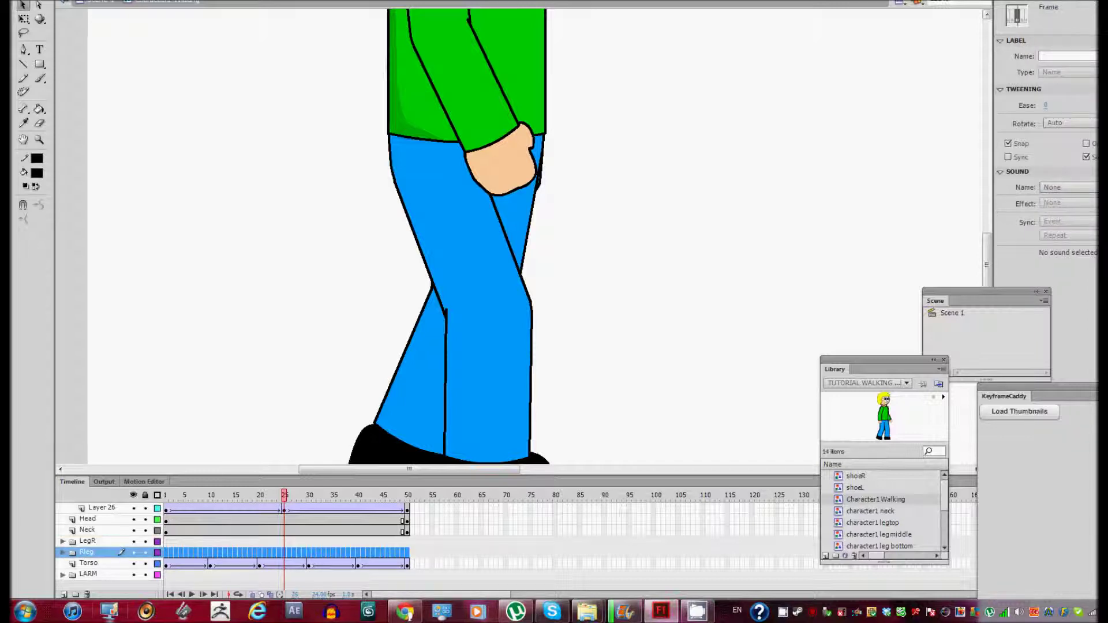
- Lock every layer except LARM, toggling outline and visibility views along the way
left_click(88, 574)
left_click(157, 495)
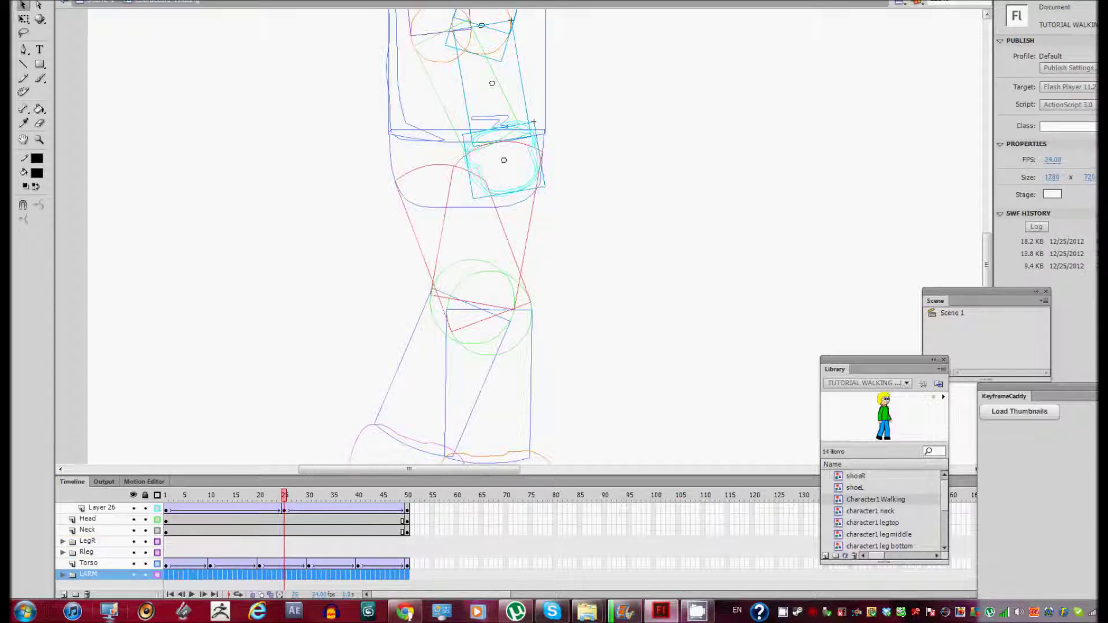
left_click(157, 575)
left_click(134, 494)
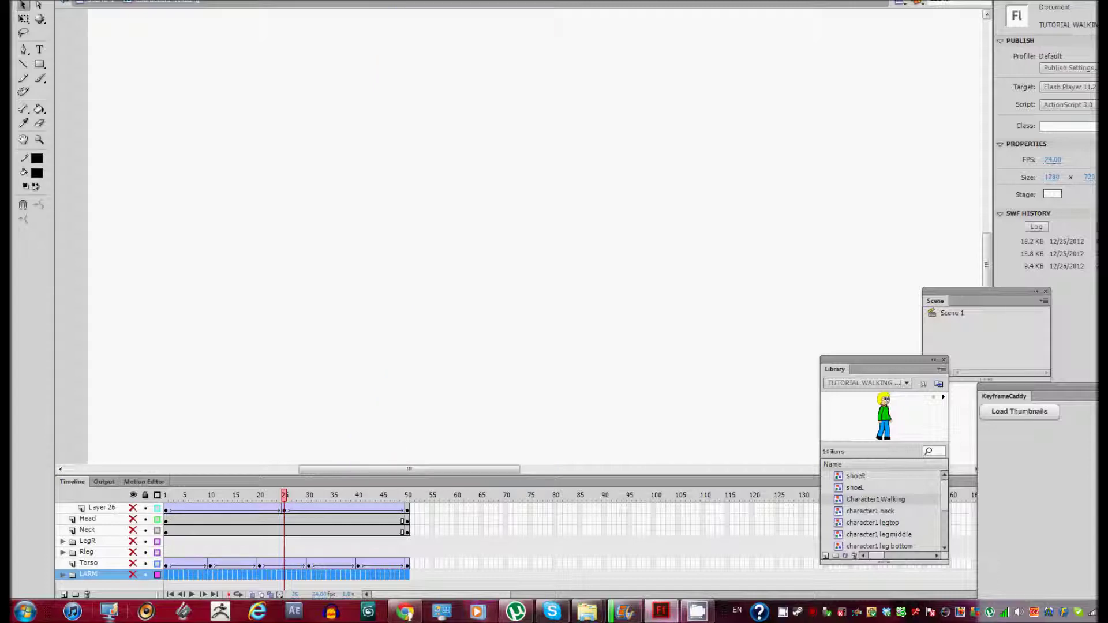
left_click(133, 494)
left_click(145, 494)
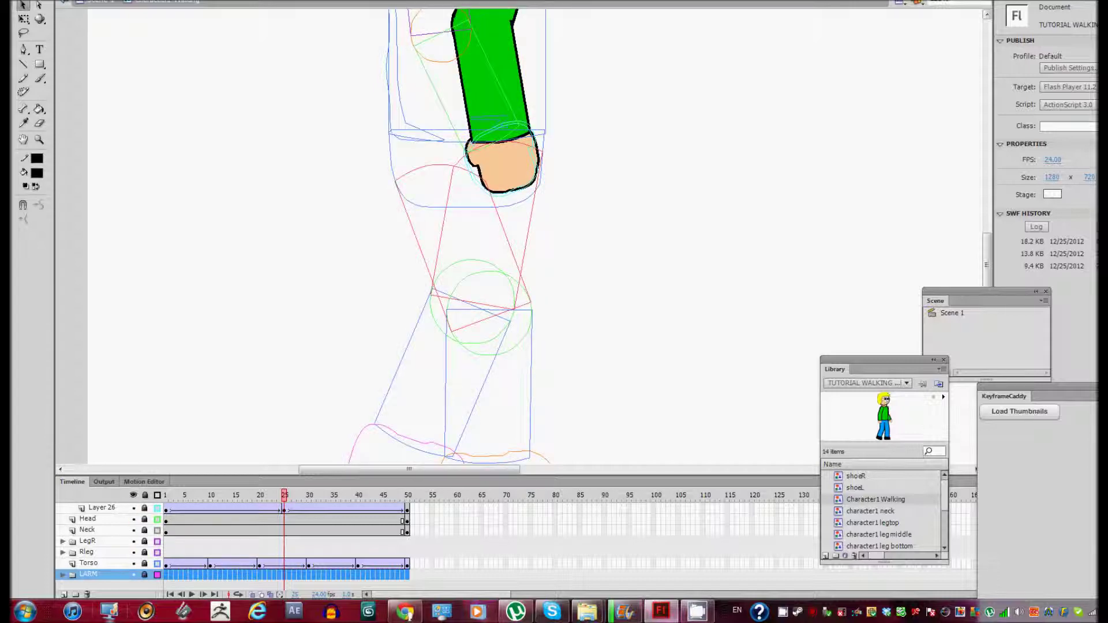
left_click(145, 574)
- Rotate the left arm clockwise around the shoulder with Free Transform and play to check
key("ctrl+a")
scroll(496, 230, "up", 3)
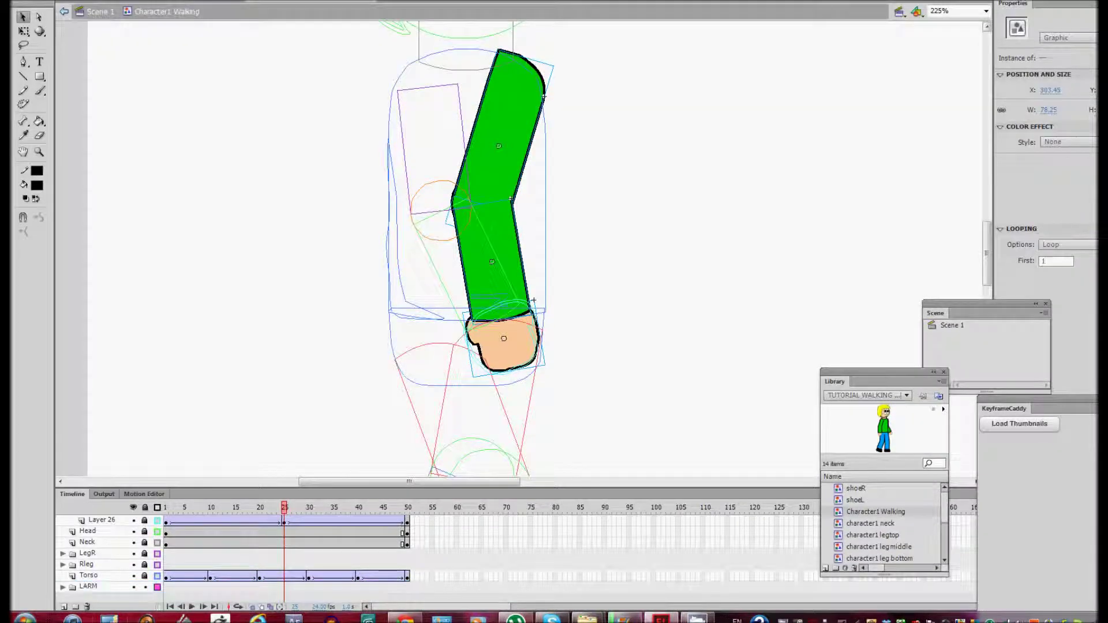
key("q")
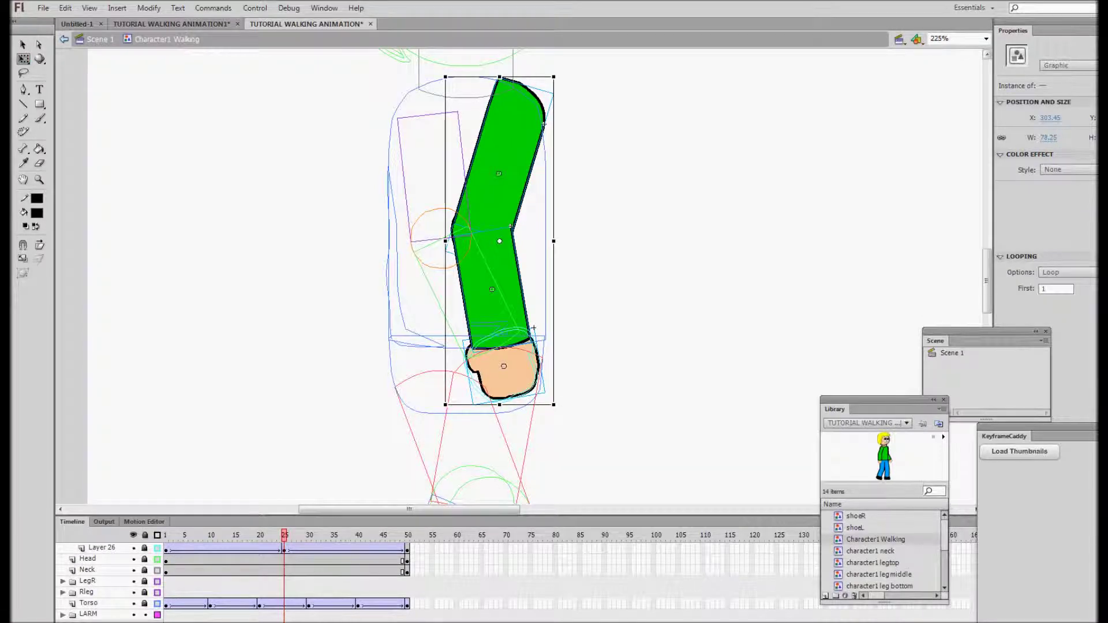
left_click_drag(544, 123, 535, 129)
key("Return")
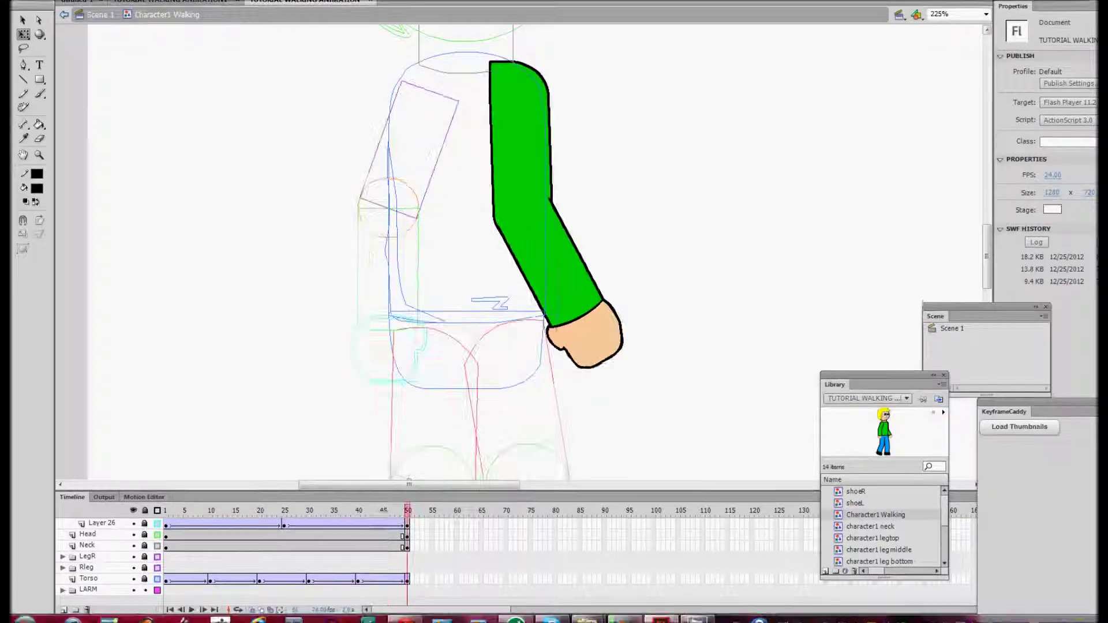
- Expand the LARM folder, replay the animation, and launch Test Movie with Ctrl+Enter
left_click(89, 574)
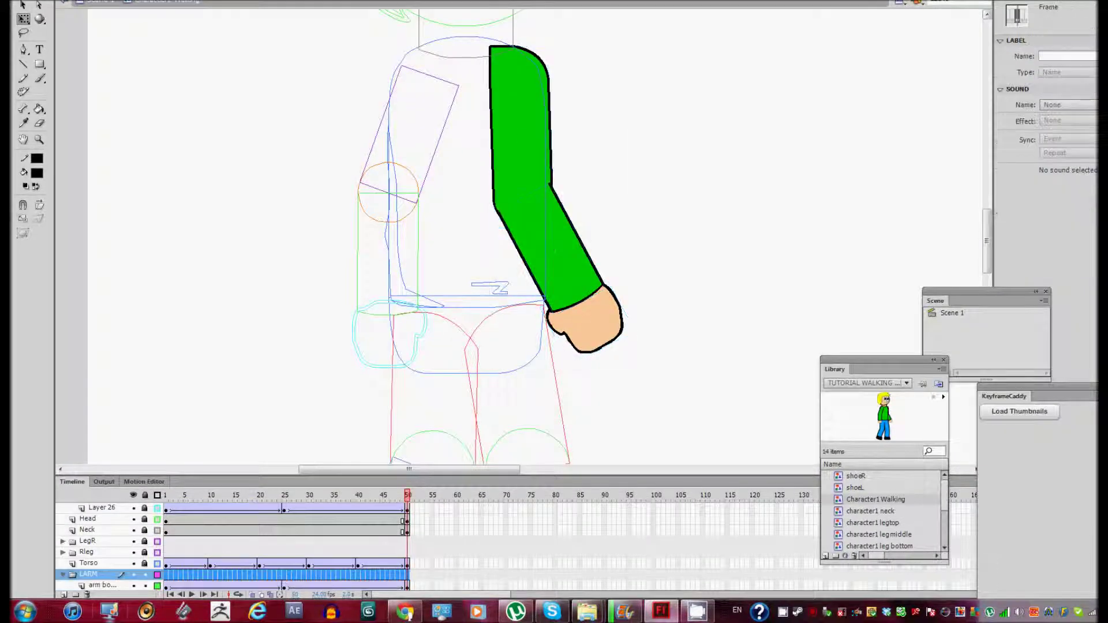
left_click(62, 574)
scroll(230, 542, "down", 1)
key("Return")
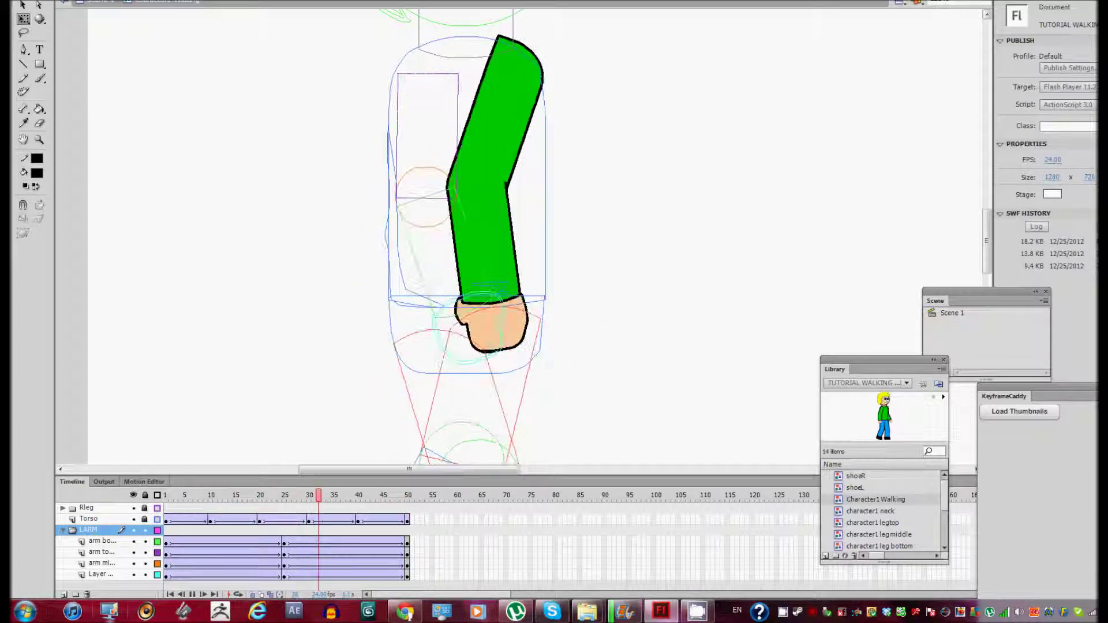
key("ctrl+Return")
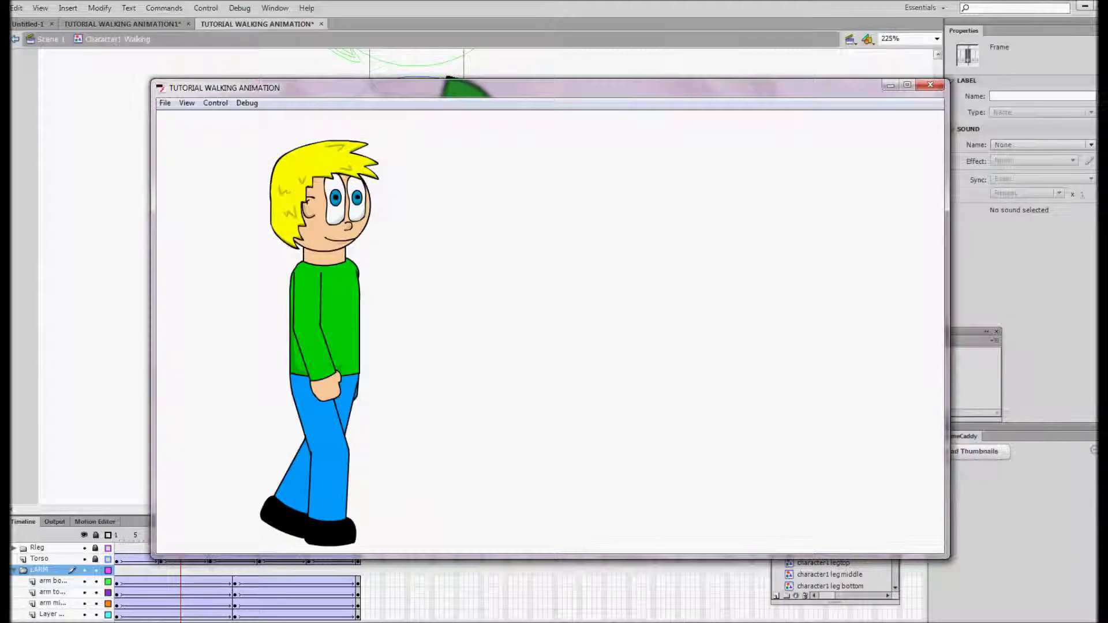
- Close the test movie, exit to Scene 1, and select the Character1 Walking instance
key("ctrl+w")
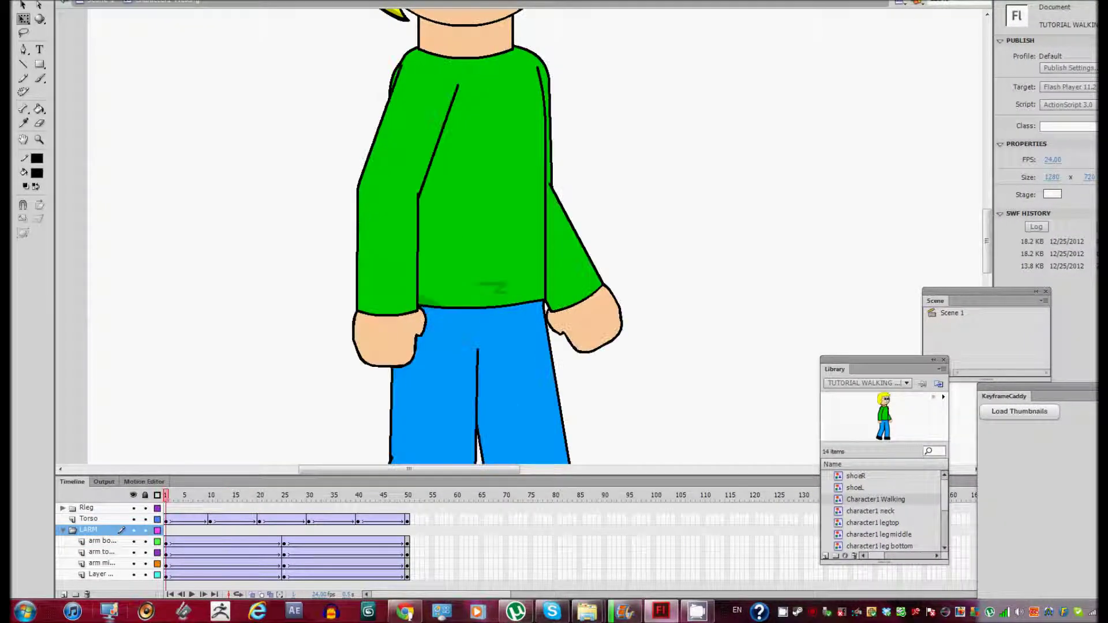
key("ctrl+e")
left_click(495, 229)
- Convert the walking character instance into graphic symbol Character1_Walking1 and open it for editing
scroll(494, 229, "up", 5)
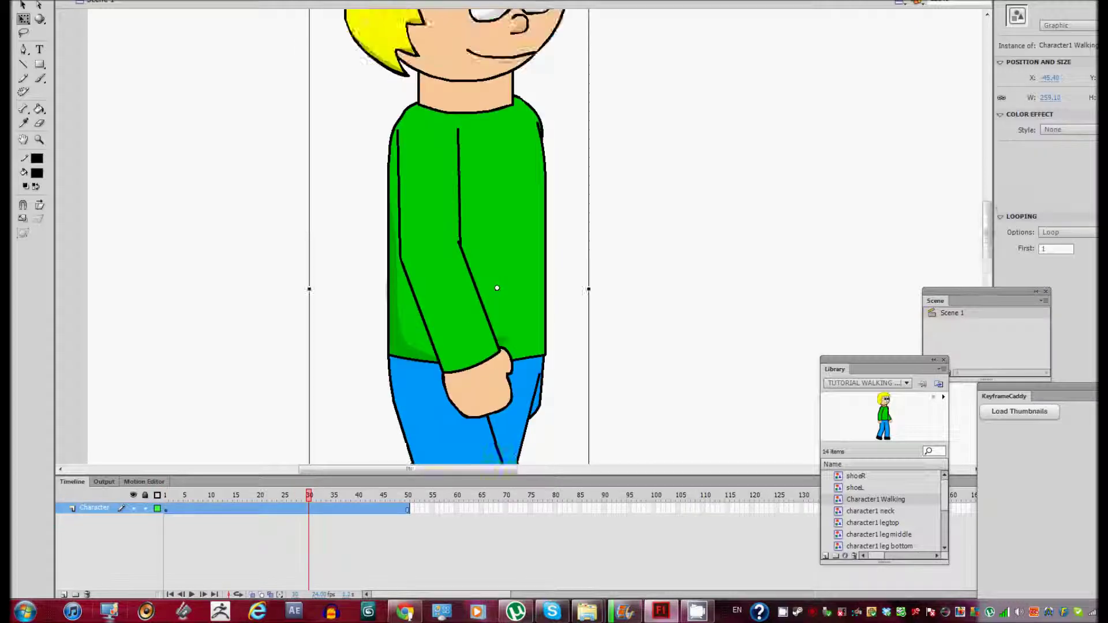
scroll(469, 141, "up", 2)
right_click(470, 141)
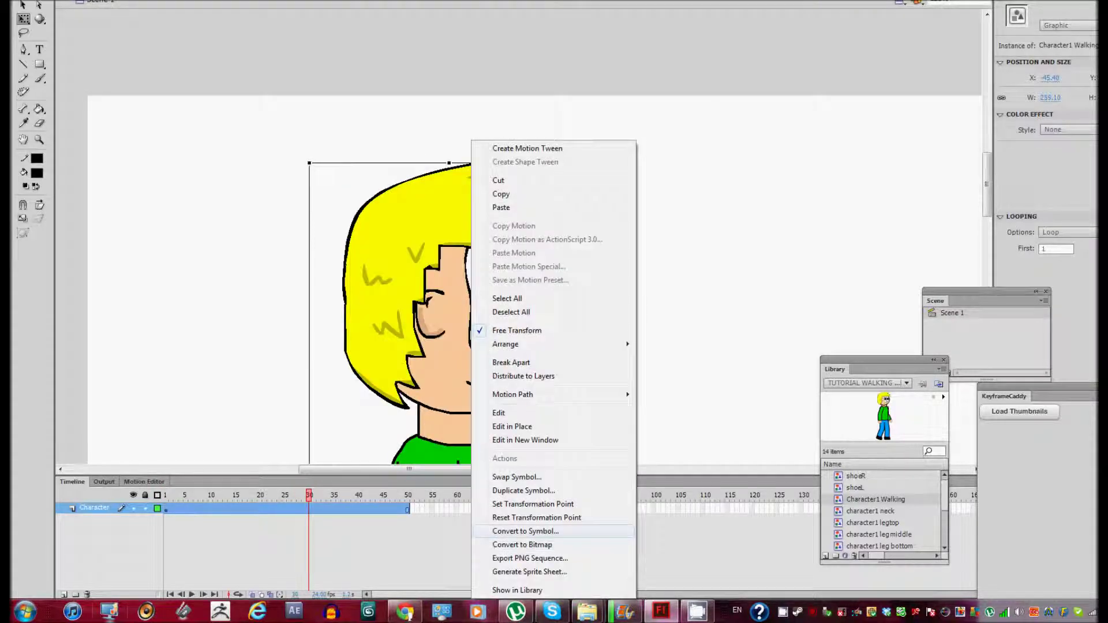
left_click(519, 537)
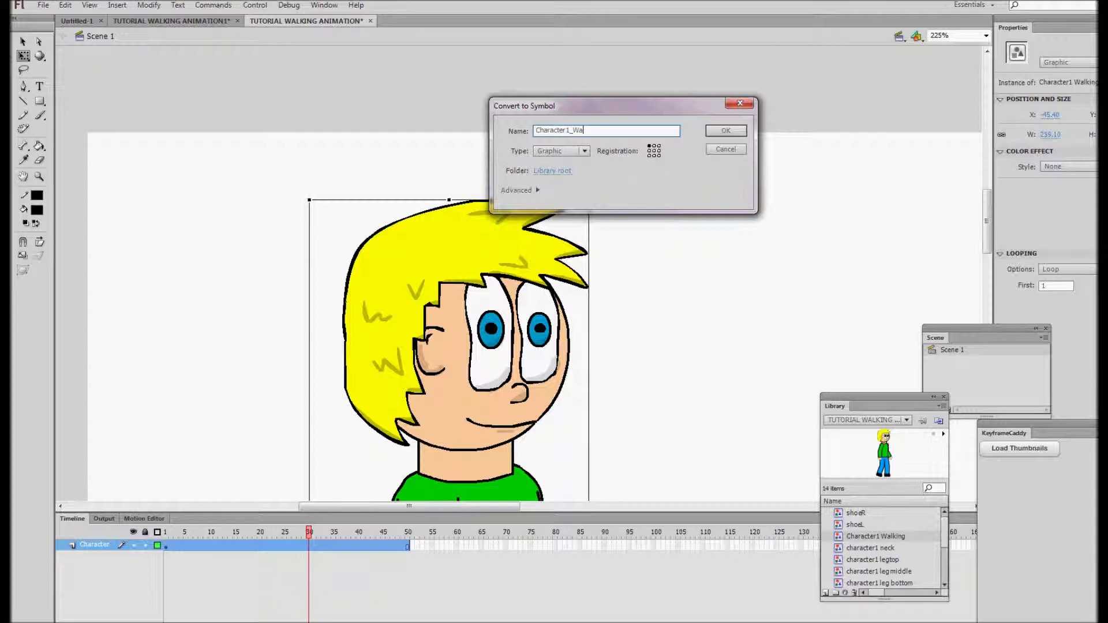
type("g1")
key("Return")
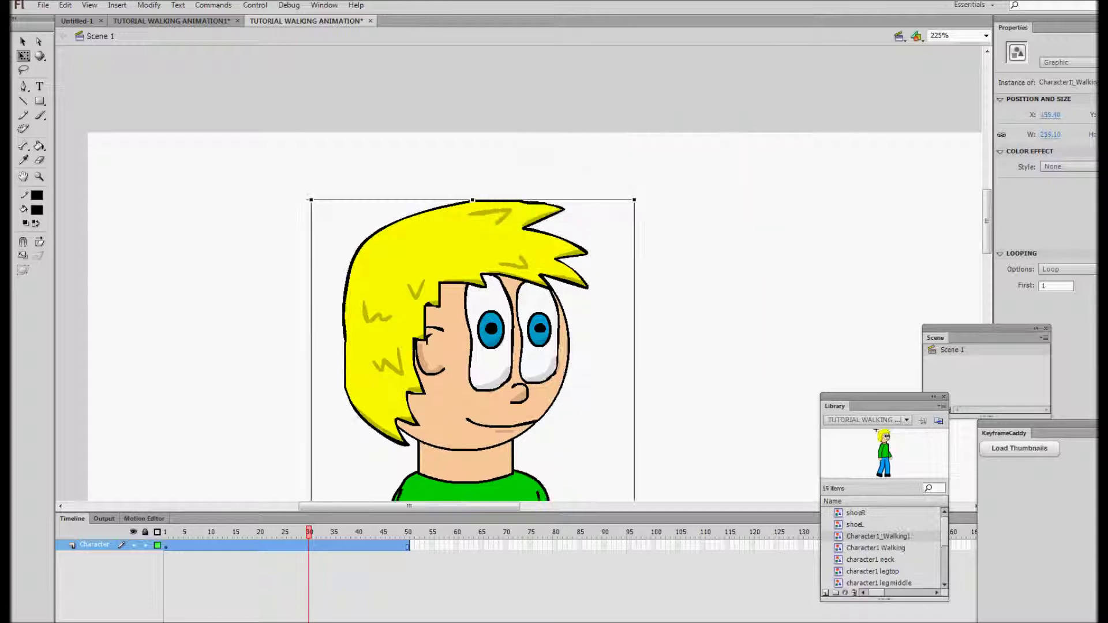
key("ctrl+e")
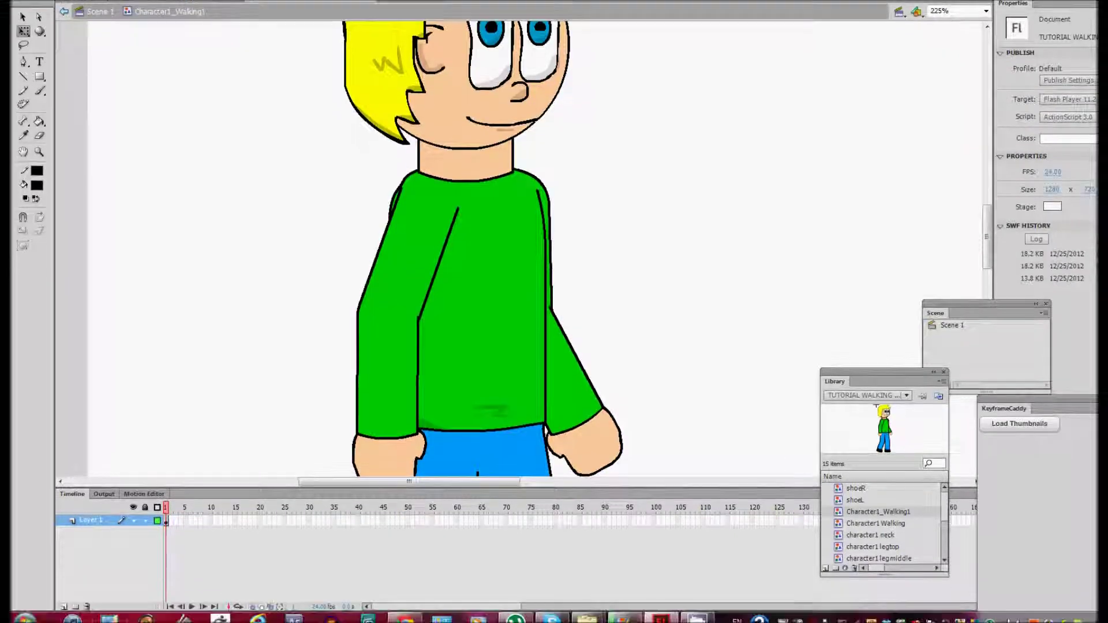
- Play the walk inside Character1_Walking1 and check the leg poses at frames 10, 20, 30, 40 and 50
key("Return")
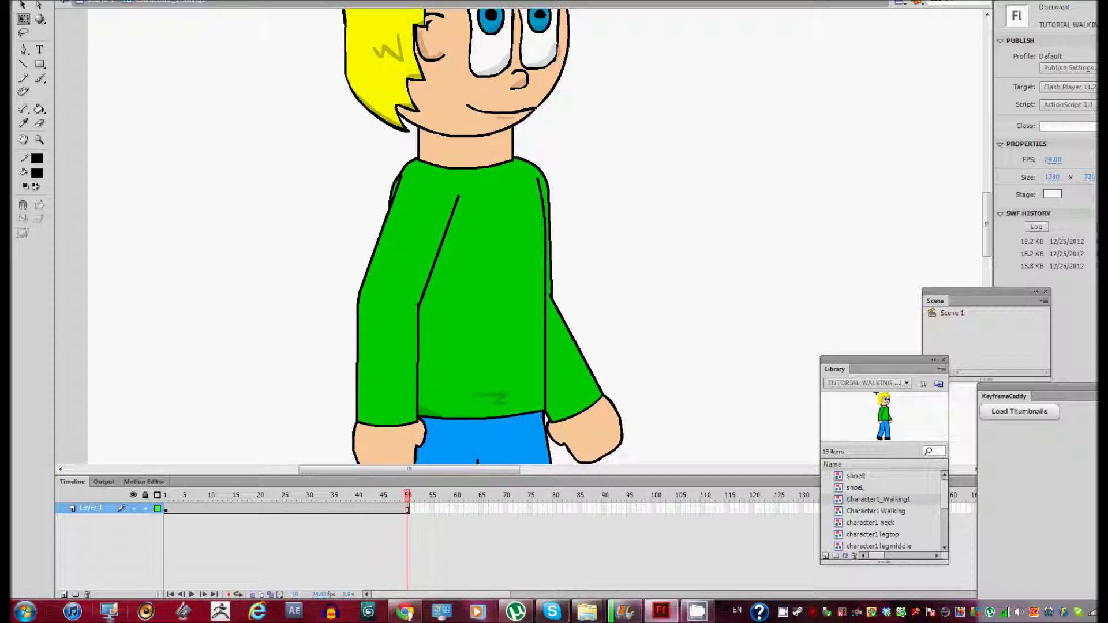
scroll(490, 230, "down", 7)
left_click(210, 509)
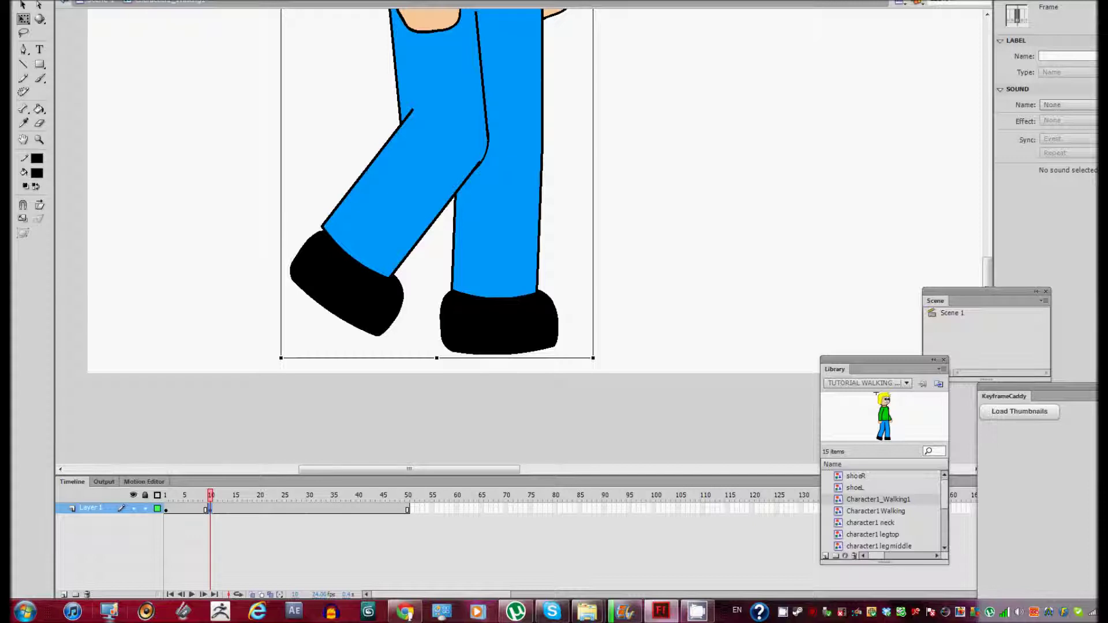
left_click(259, 508)
left_click(309, 508)
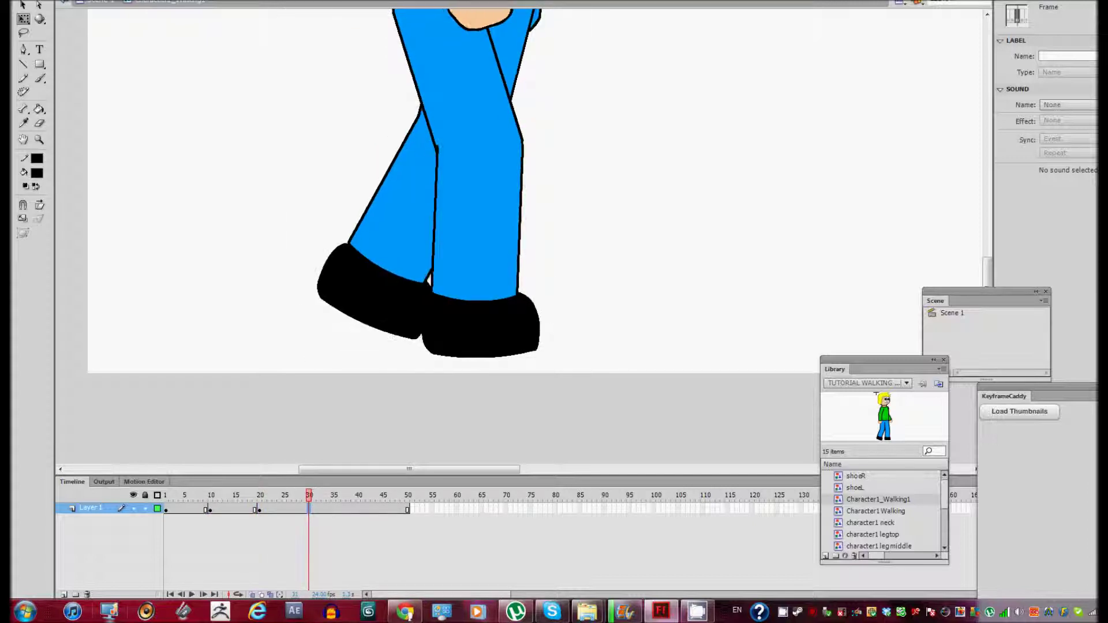
left_click(364, 508)
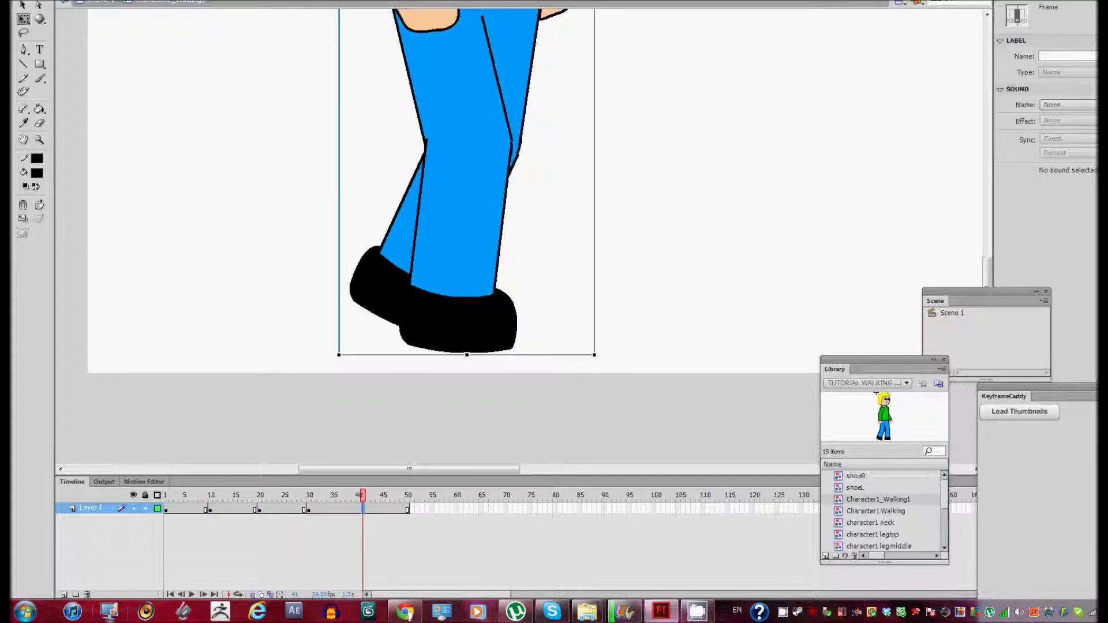
left_click(407, 508, "shift")
left_click(358, 508)
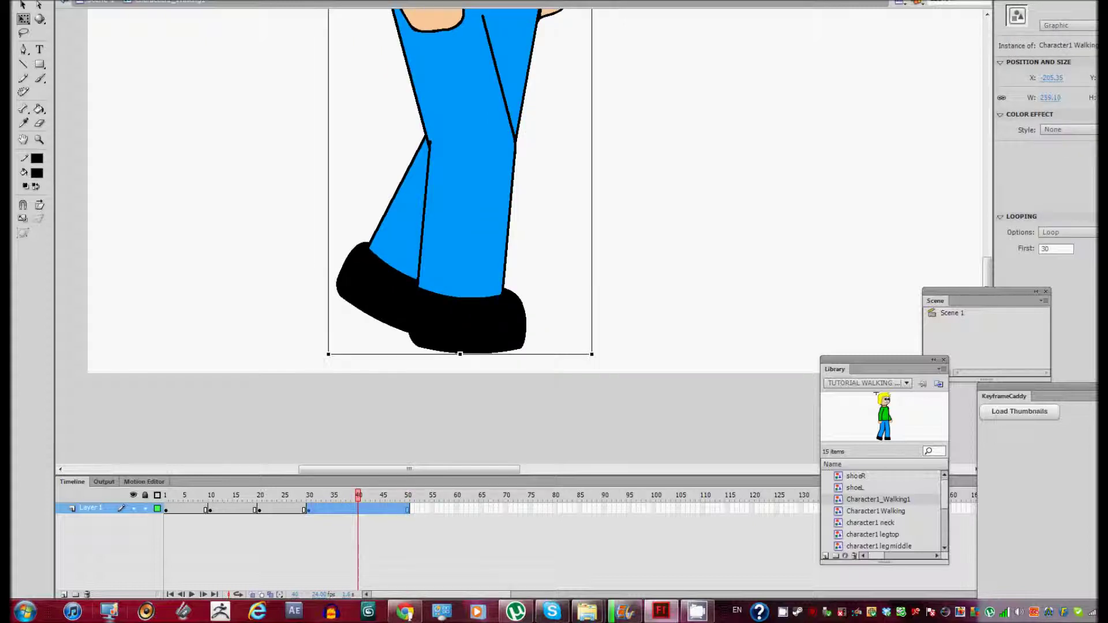
left_click(407, 509)
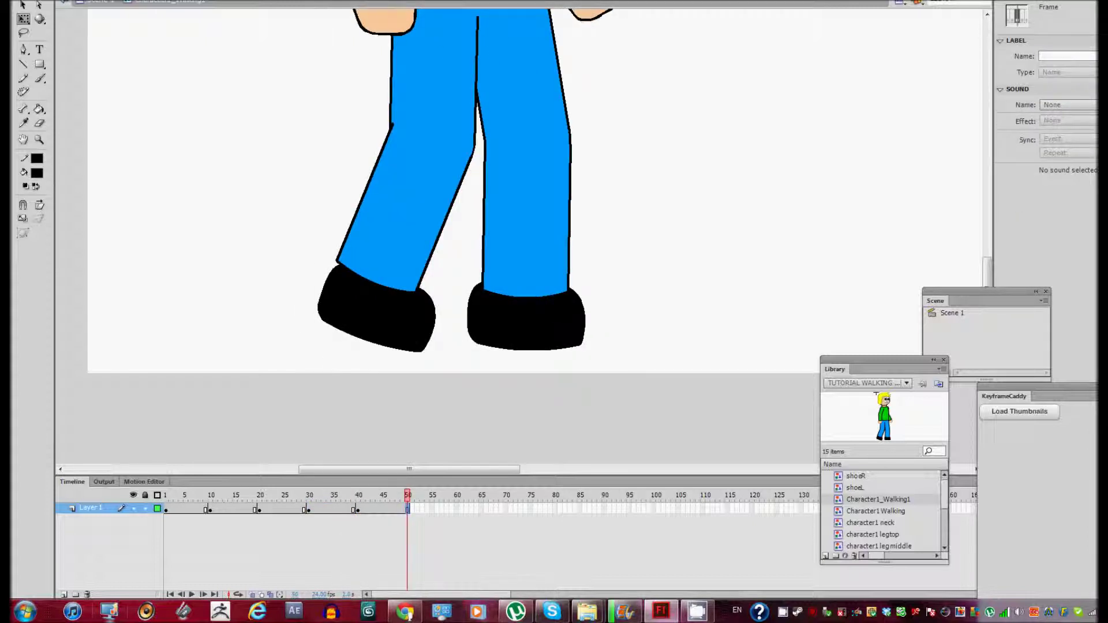
- Recheck frames 10 and 40, then make frames 1–50 a classic tween
left_click(210, 508)
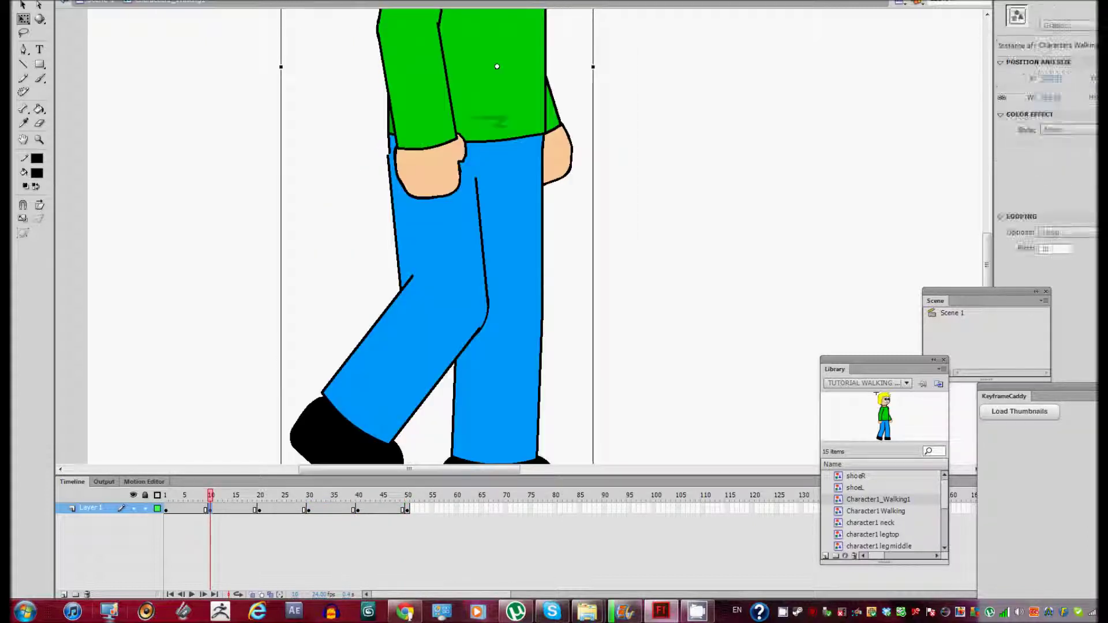
scroll(438, 219, "up", 2)
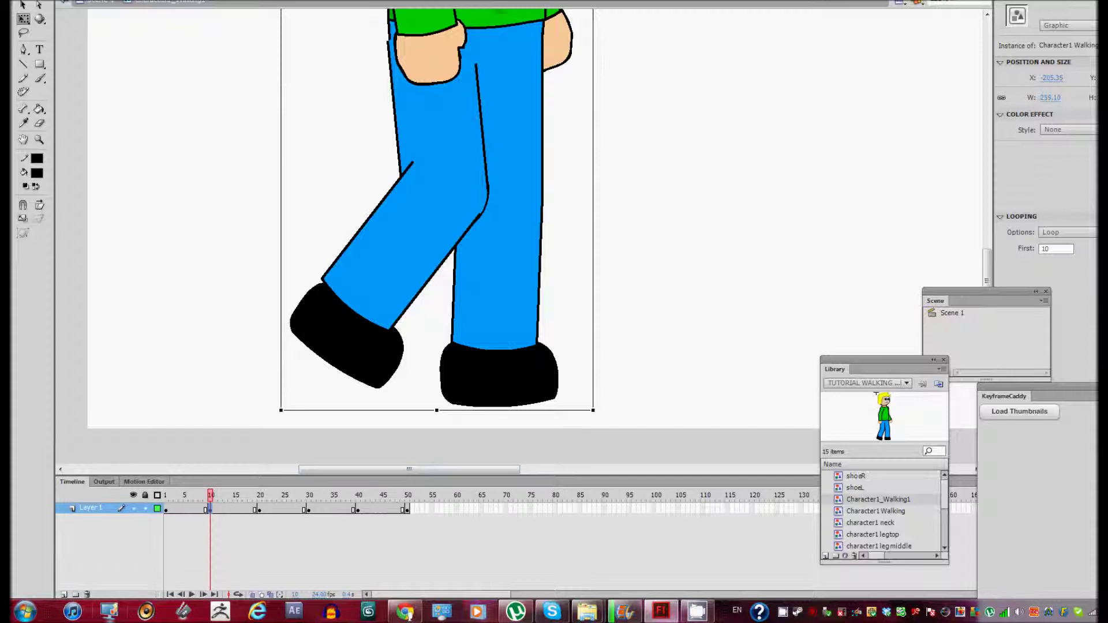
left_click(358, 507)
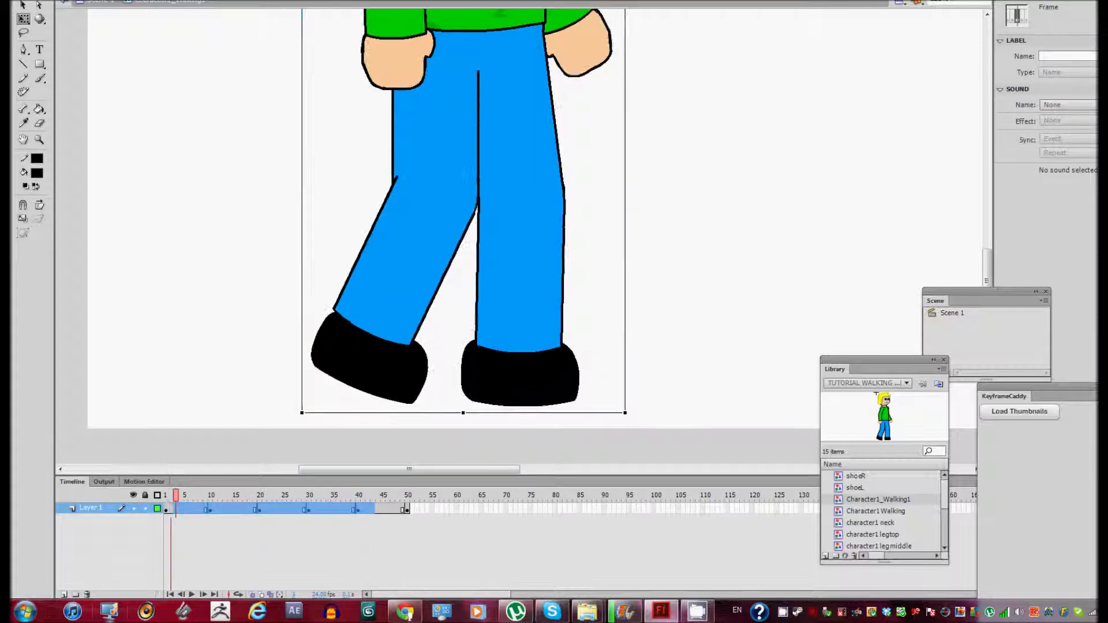
right_click(174, 507)
left_click(222, 212)
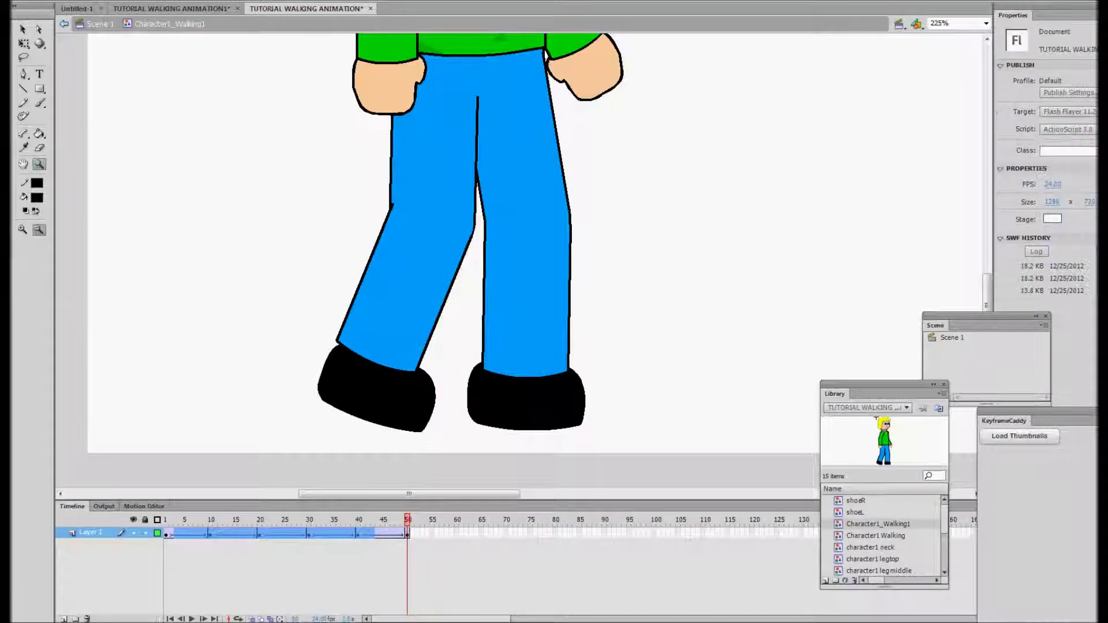
key("ctrl+minus")
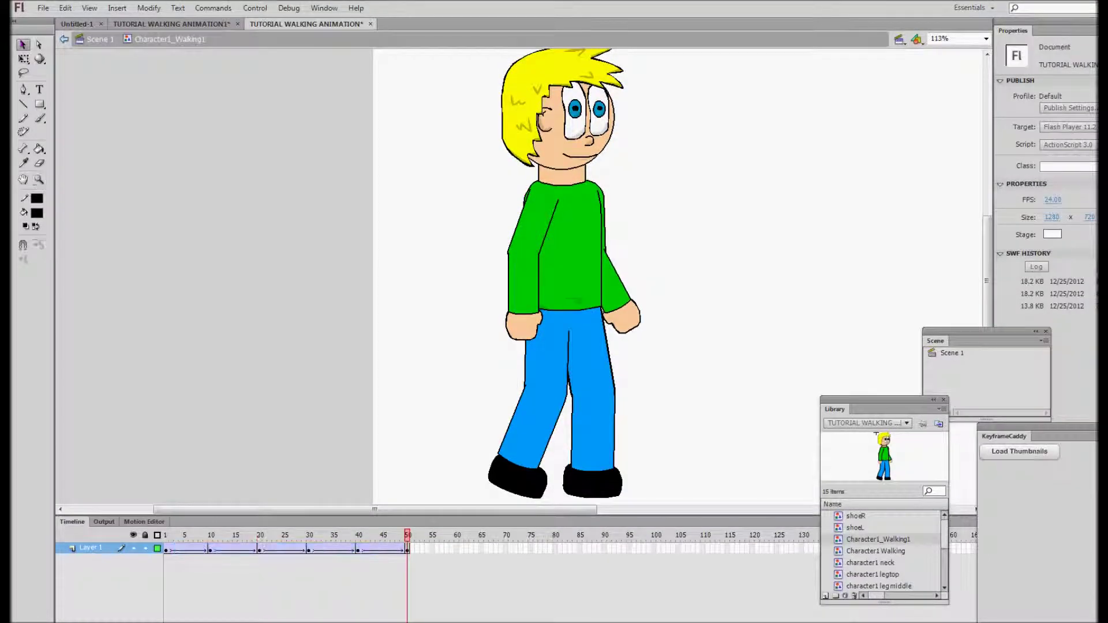
- Back in Scene 1, move the character at the last frame to the stage's right edge
key("ctrl+e")
key("Escape")
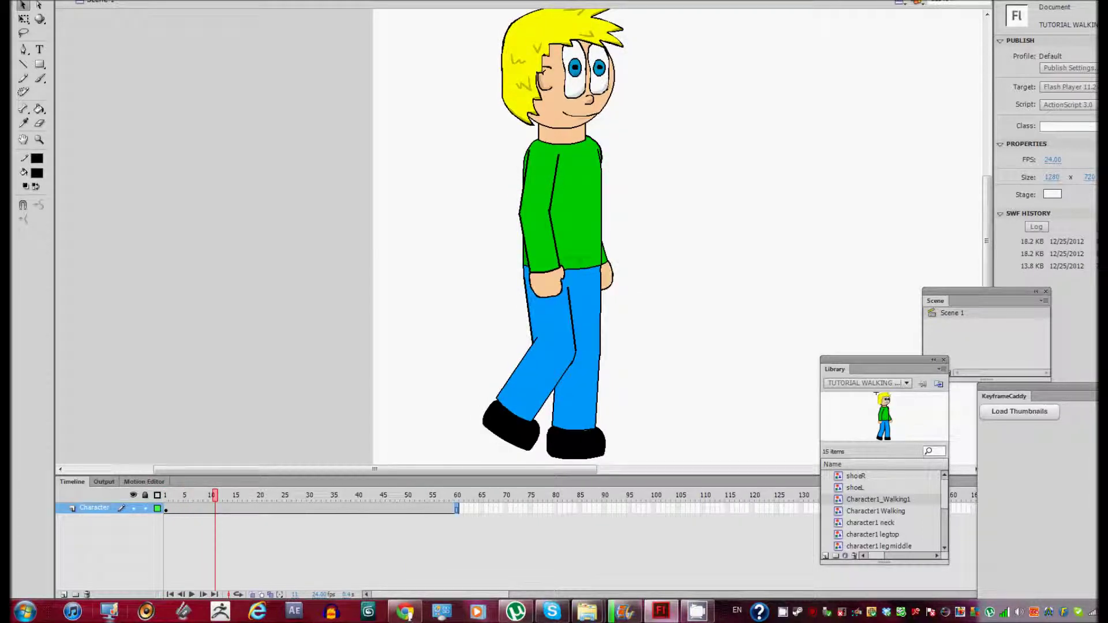
left_click(564, 233)
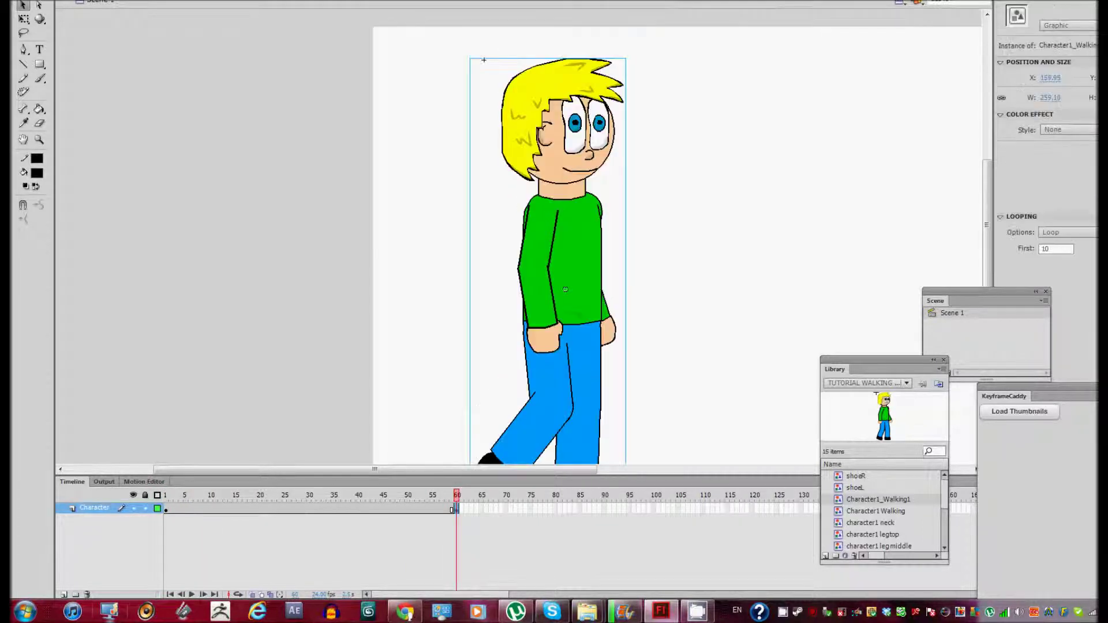
left_click_drag(565, 233, 811, 234)
- Create a classic tween over the 60-frame span and play the walk across the stage
right_click(321, 508)
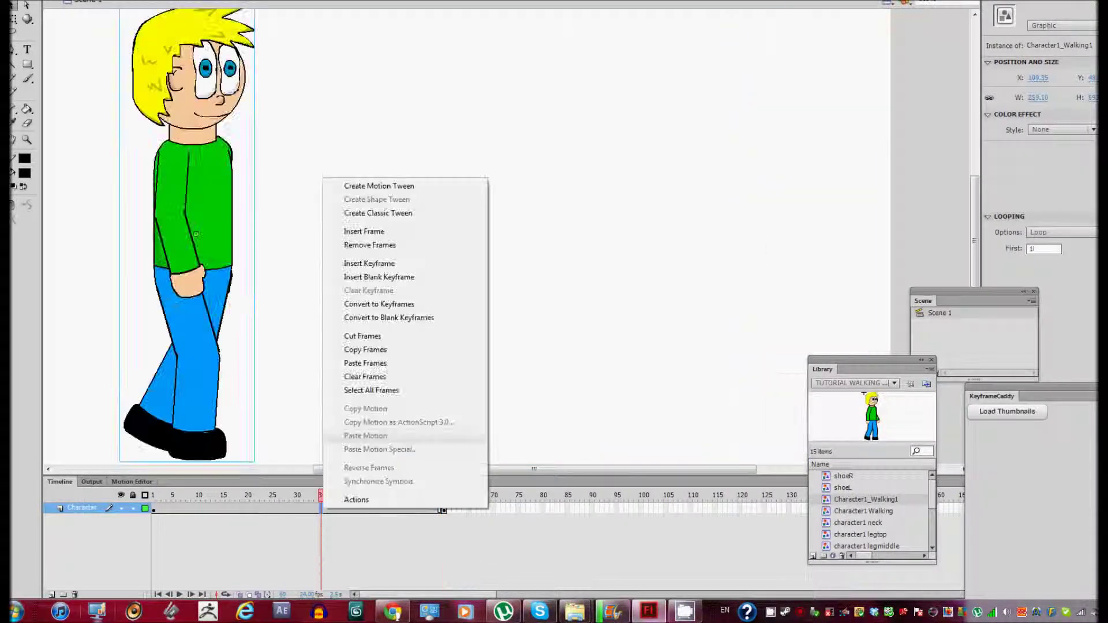
left_click(378, 213)
key("Return")
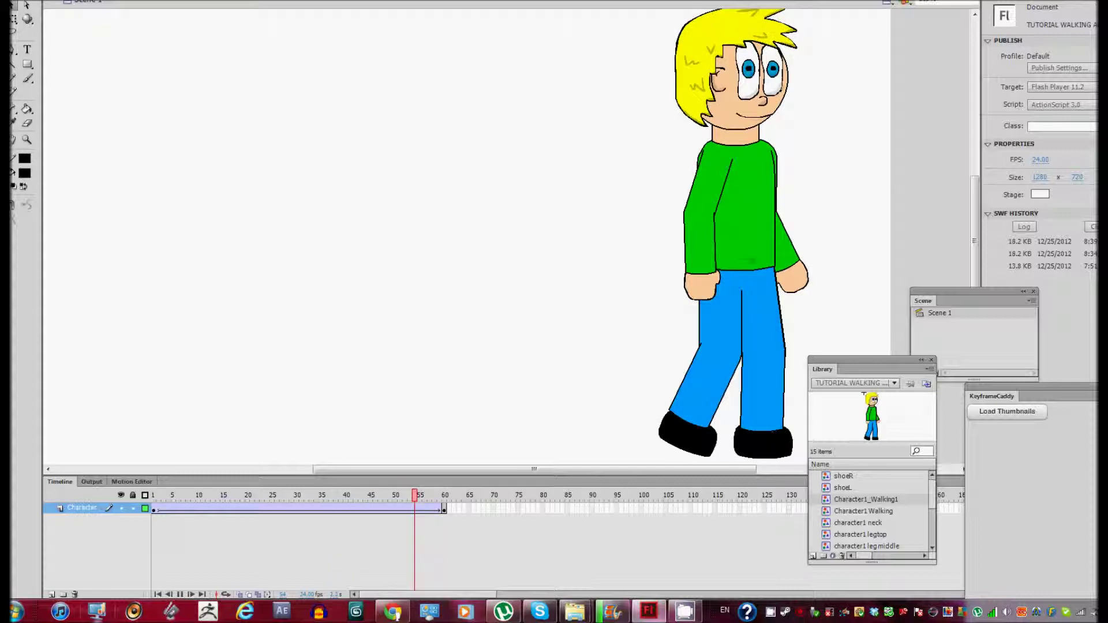
key("ctrl+minus")
key("ctrl+minus")
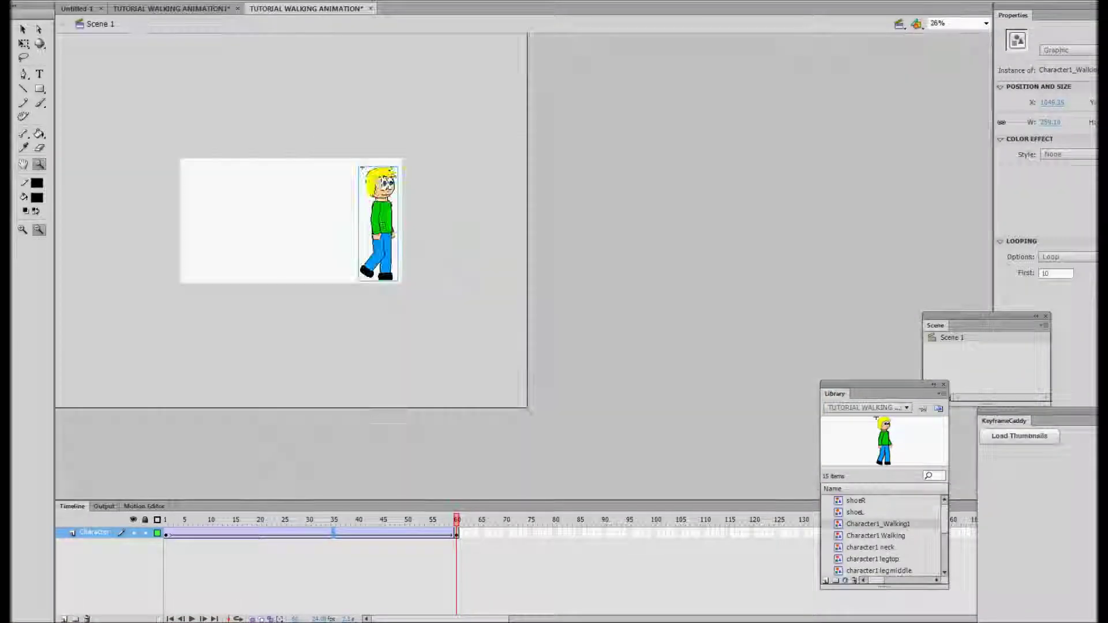
key("ctrl+equal")
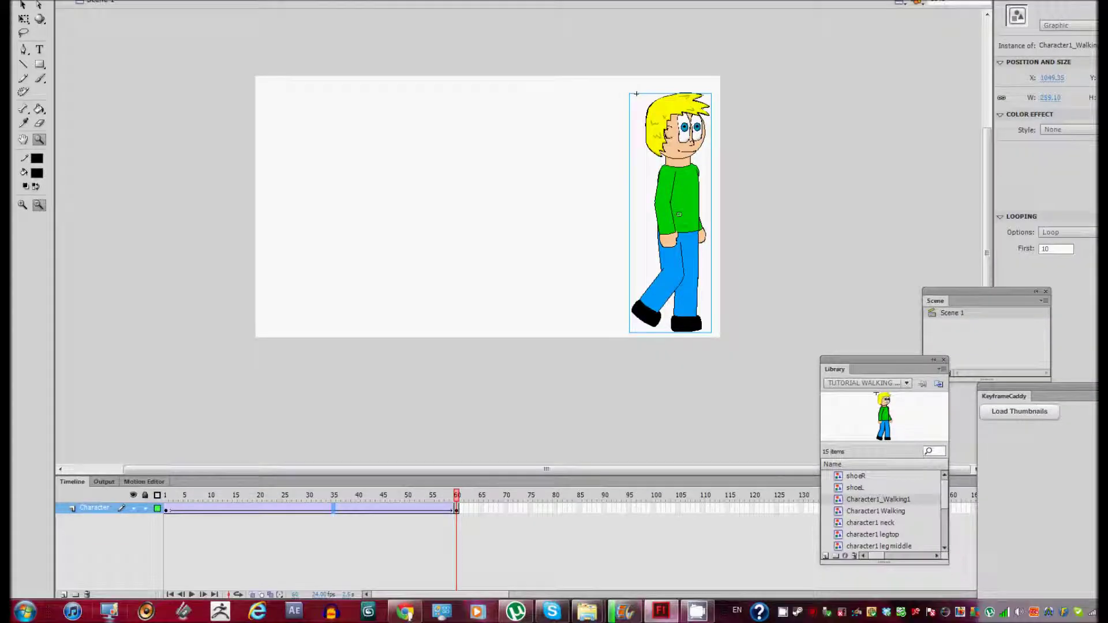
key("Return")
key("Return")
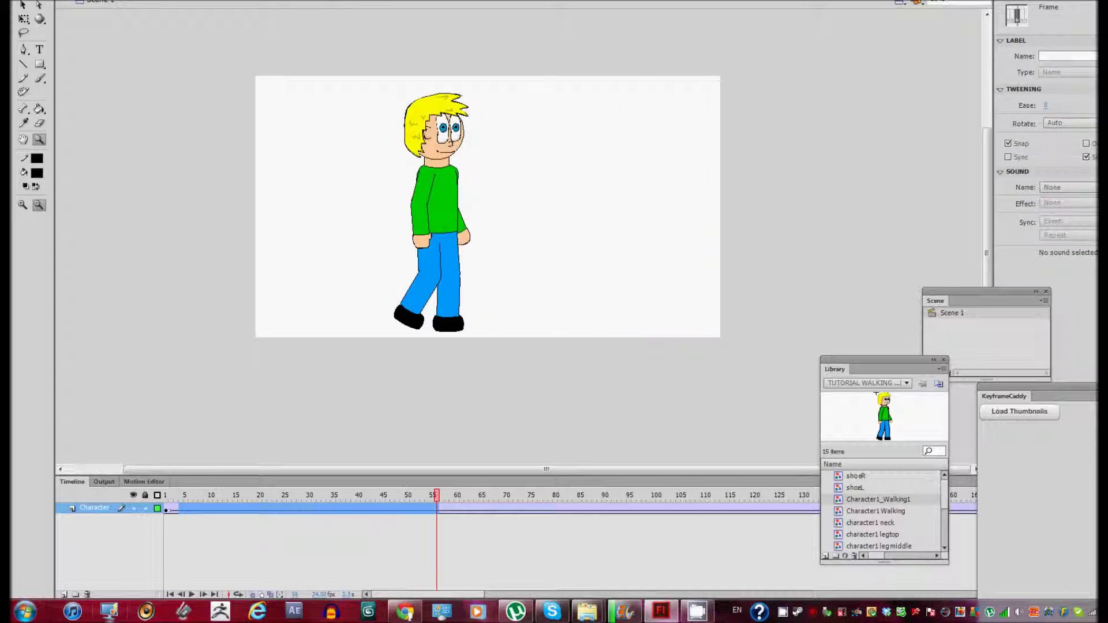